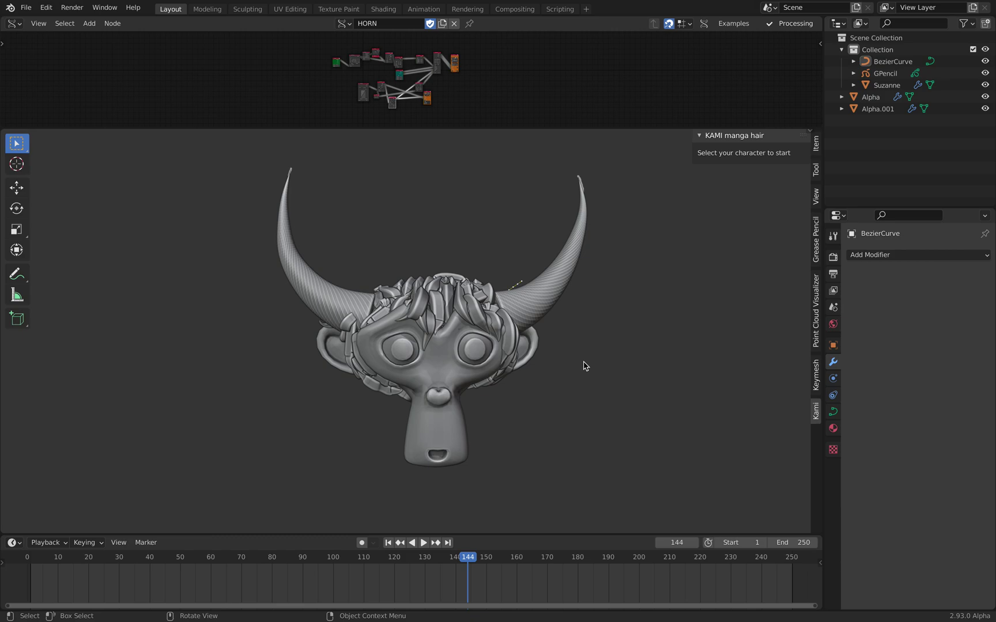
Show the 3D viewport header and turn on the viewport gizmos and overlays
scroll(545, 350, up, 2)
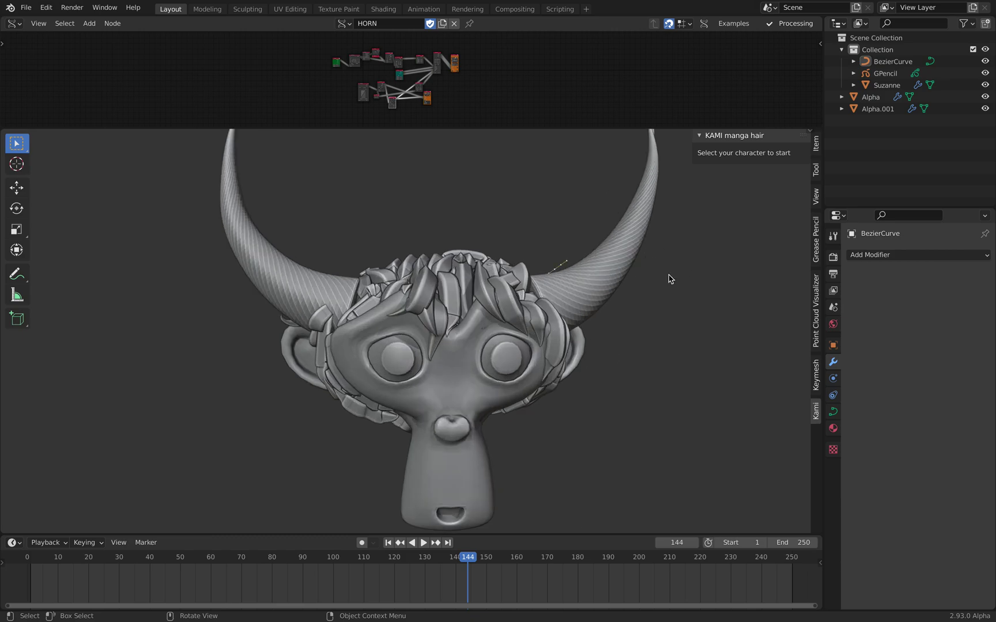
middle_drag(492, 277, 501, 268)
click(813, 129)
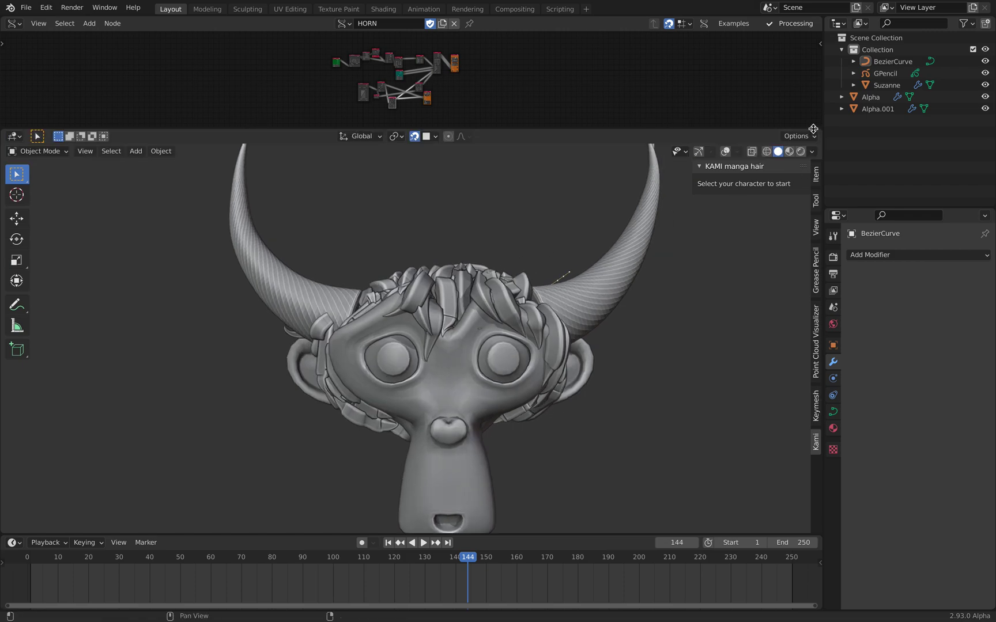
scroll(597, 215, down, 1)
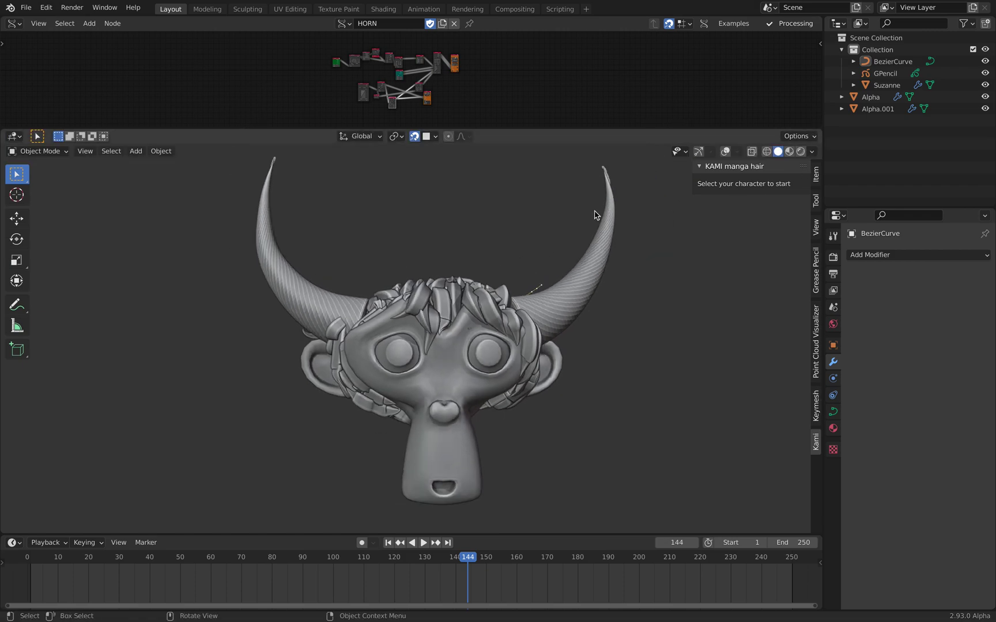
click(703, 151)
middle_drag(517, 215, 505, 213)
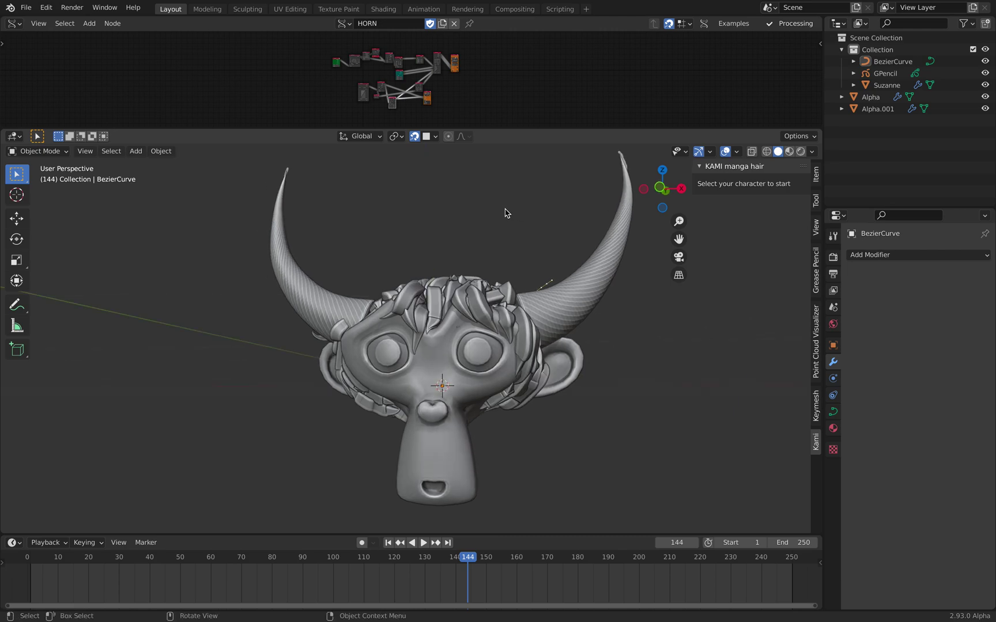
middle_drag(465, 296, 440, 271)
Select the hair curve, play the animation briefly up to frame 161, and clear the selection
click(459, 264)
key(space)
key(space)
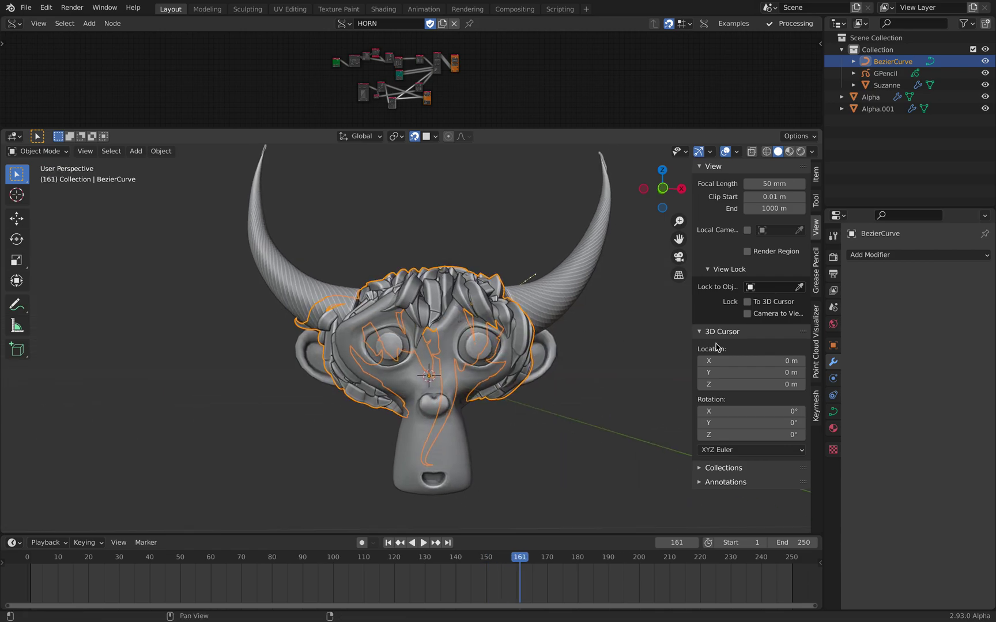
middle_drag(621, 324, 627, 325)
click(625, 324)
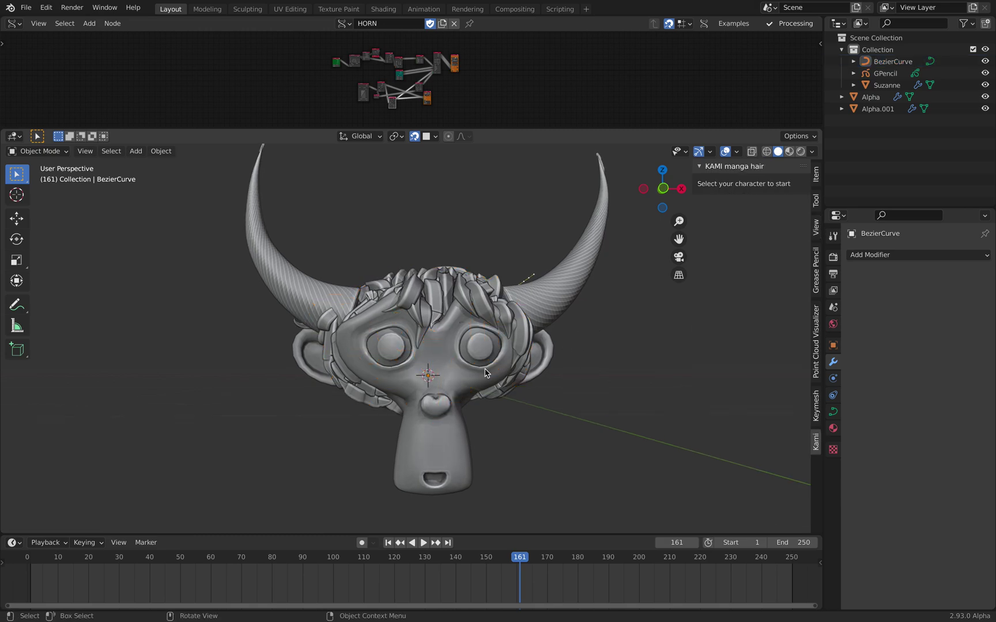
Delete the existing BezierCurve hair object and select the Suzanne head
click(470, 377)
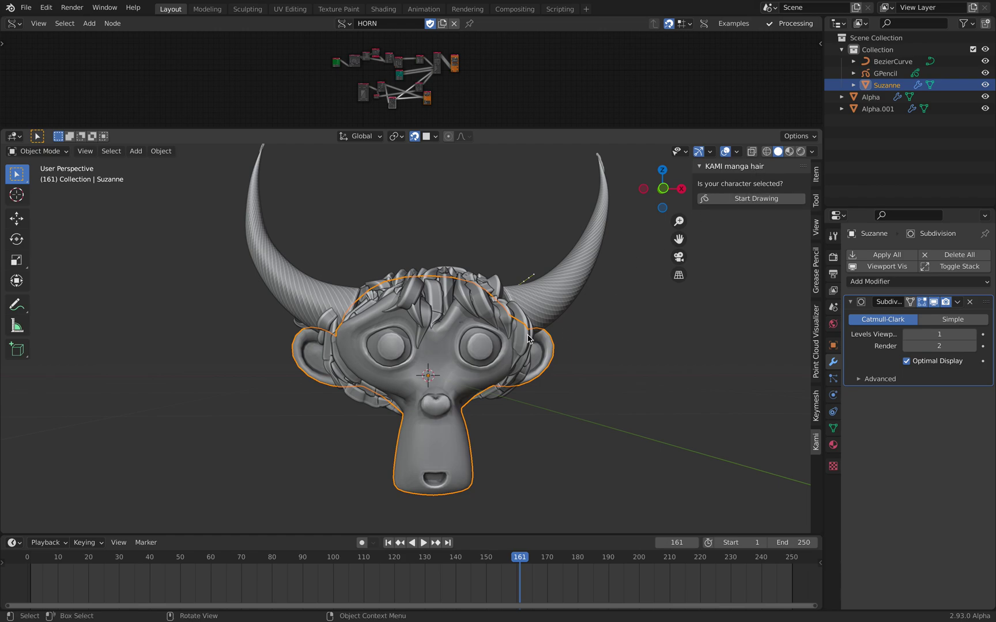
middle_drag(528, 339, 575, 333)
click(477, 280)
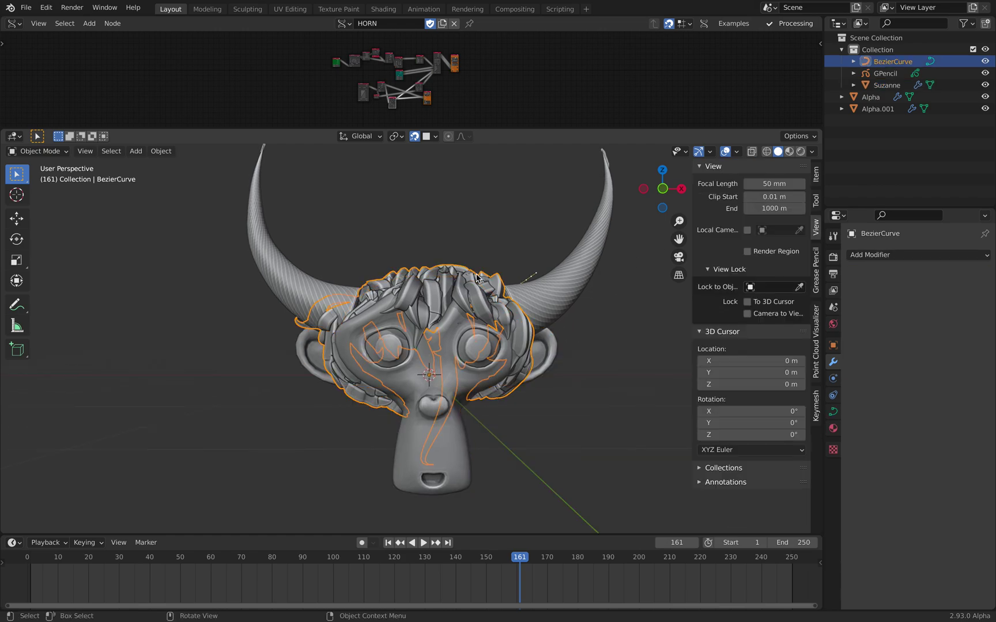
key(x)
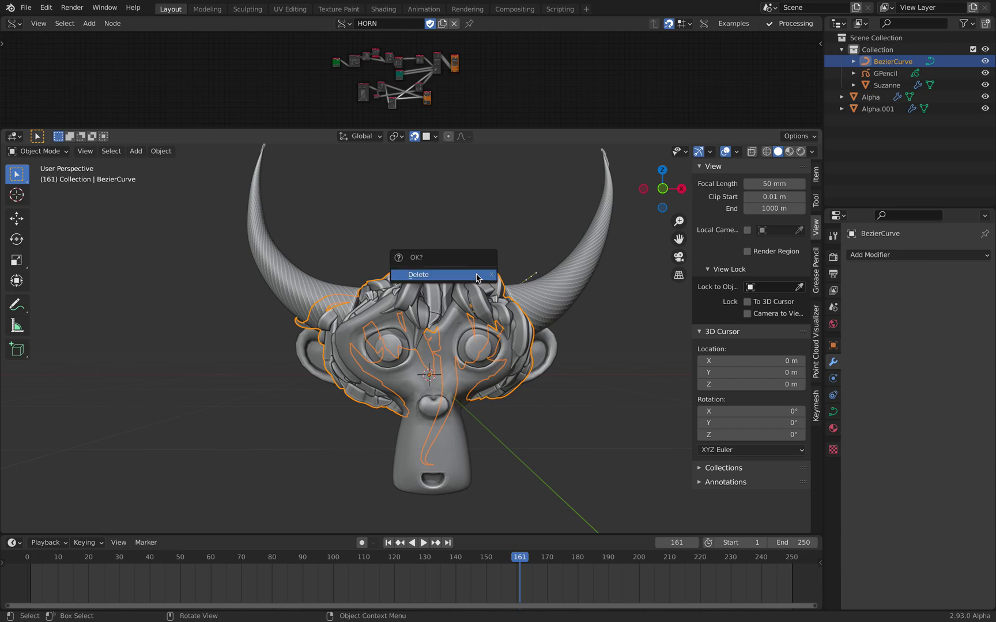
click(476, 277)
click(502, 296)
middle_drag(501, 296, 509, 295)
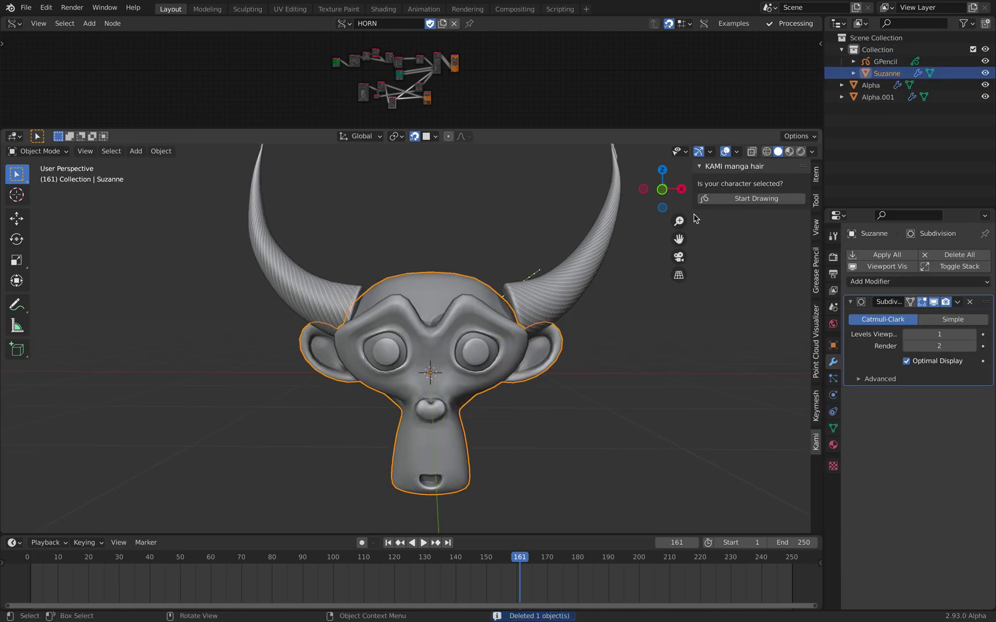
Search the add-on preferences for "kami" and examine the details of the Kami Manga Hair add-on
click(47, 7)
click(84, 189)
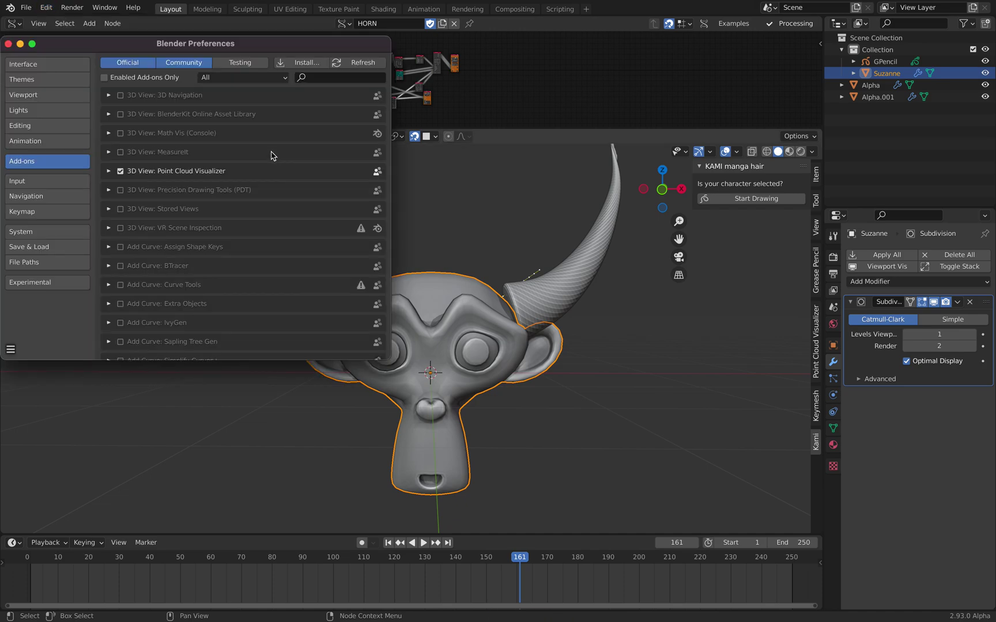
click(332, 79)
text(kami)
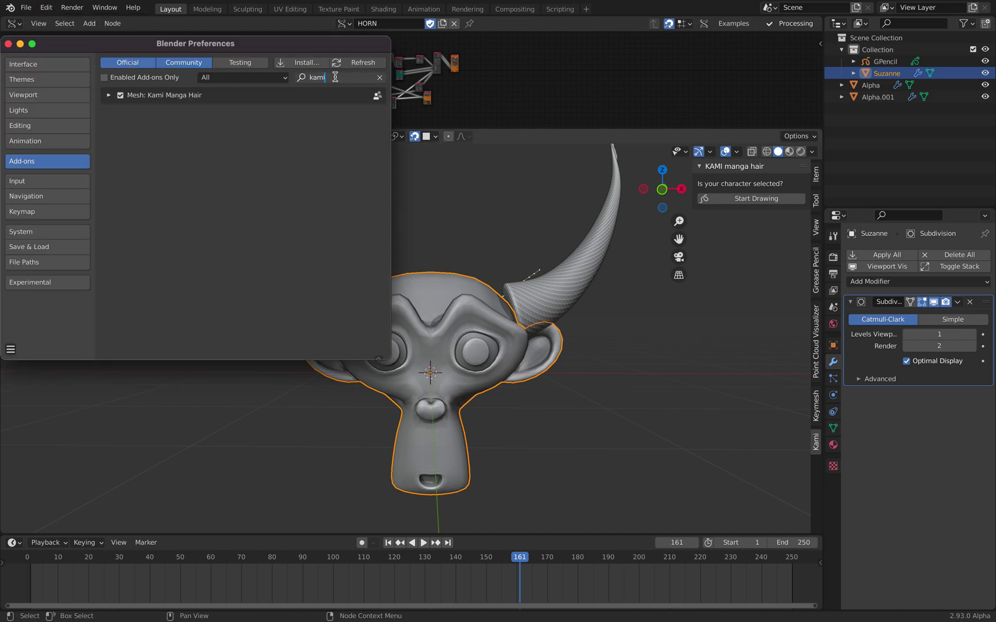
key(Return)
click(108, 95)
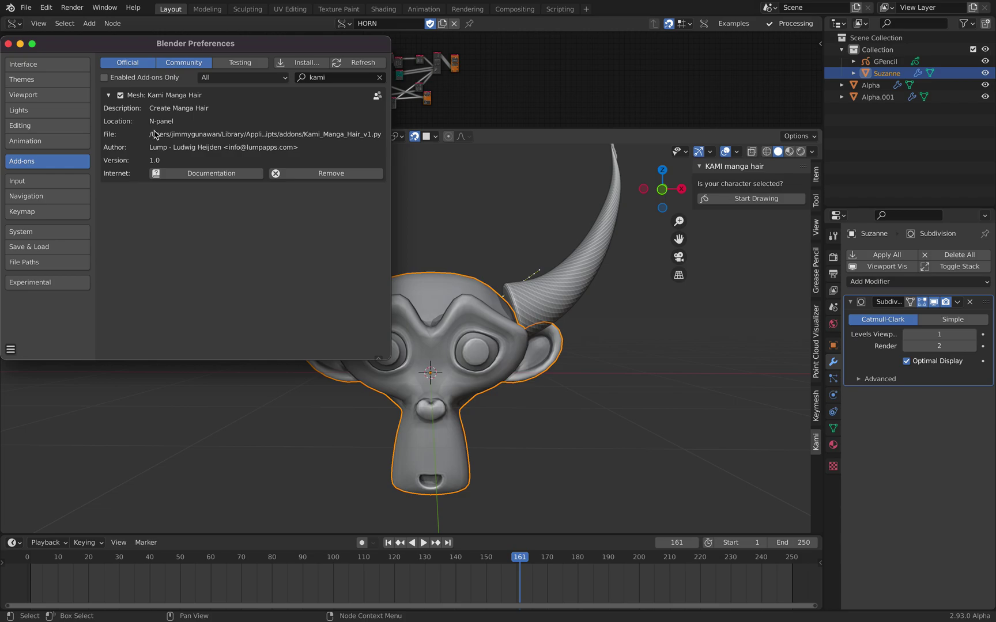
click(8, 44)
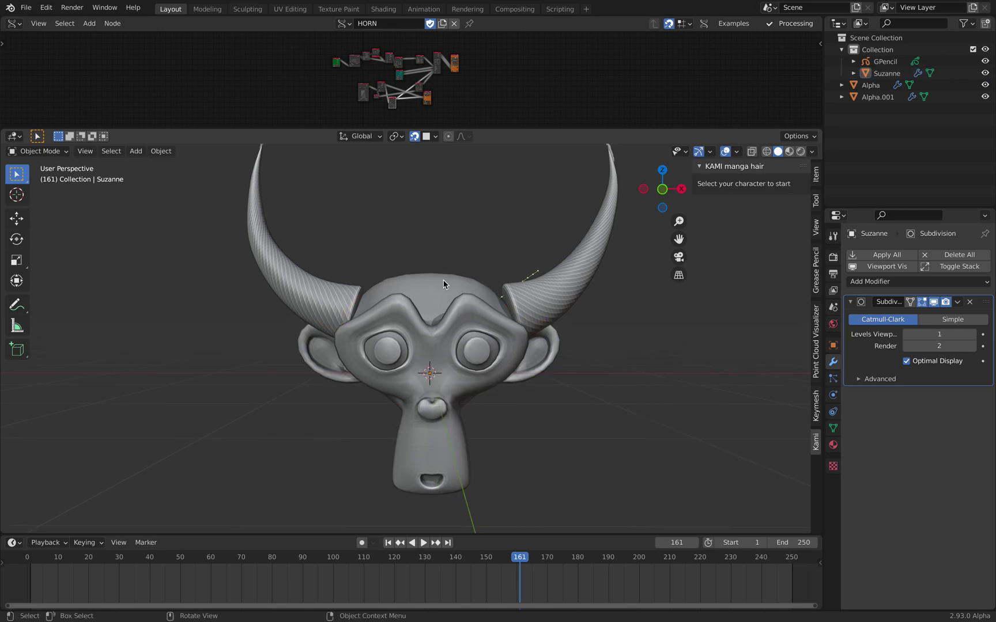
Start drawing Kami manga hair on Suzanne and sketch four strands across the forehead between the horns
click(444, 280)
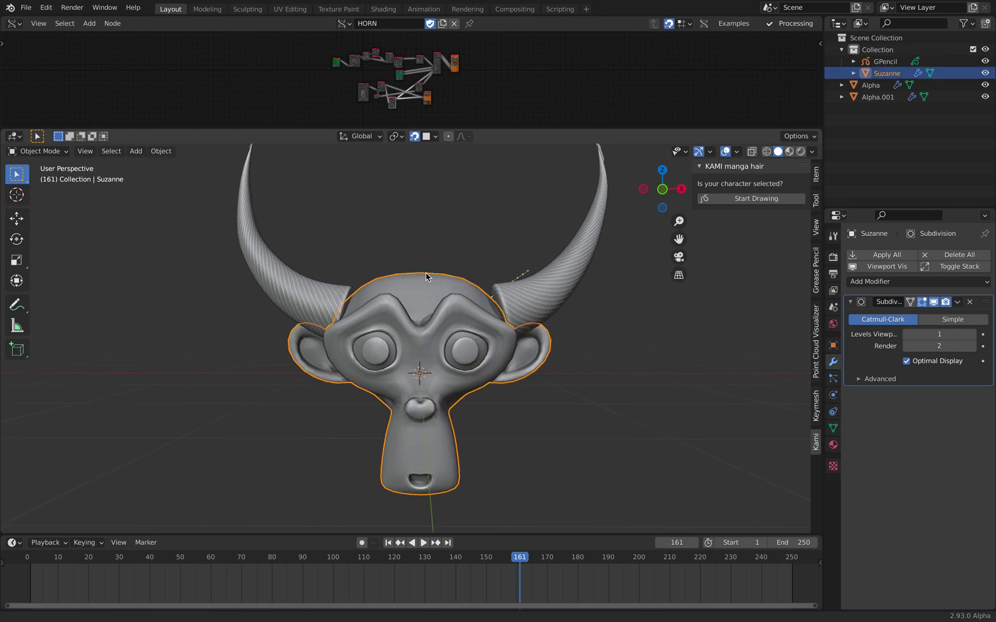
click(756, 200)
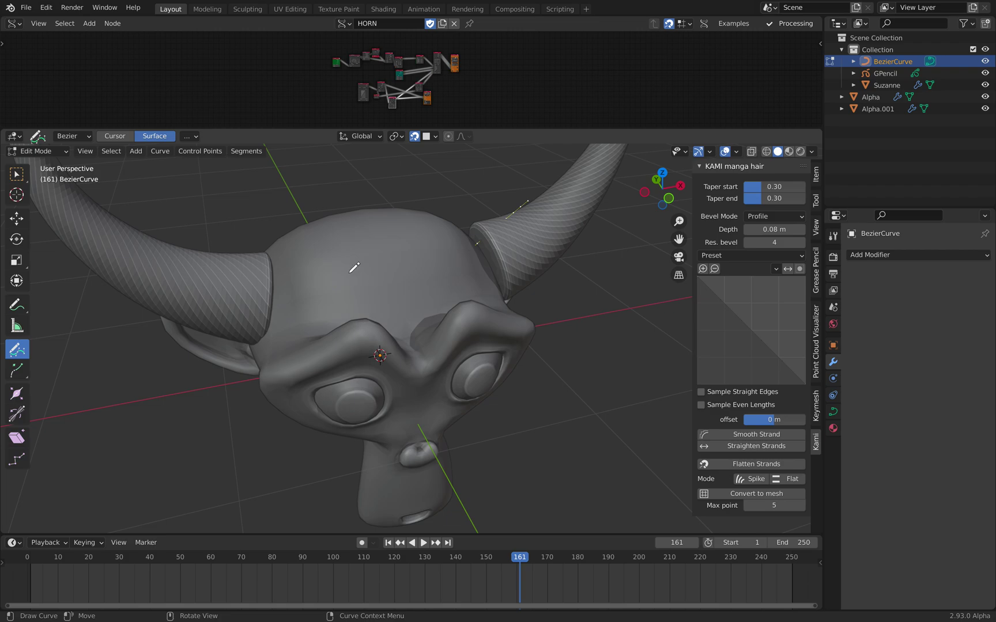
drag(327, 275, 265, 359)
drag(360, 249, 390, 323)
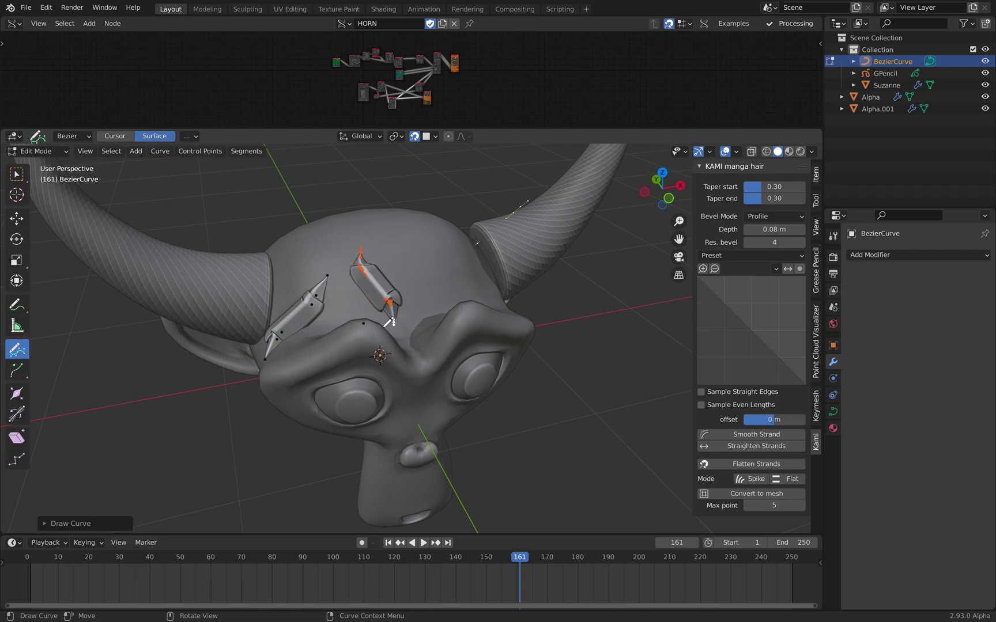
middle_drag(410, 291, 381, 279)
drag(389, 243, 433, 287)
middle_drag(461, 260, 422, 246)
drag(419, 237, 492, 347)
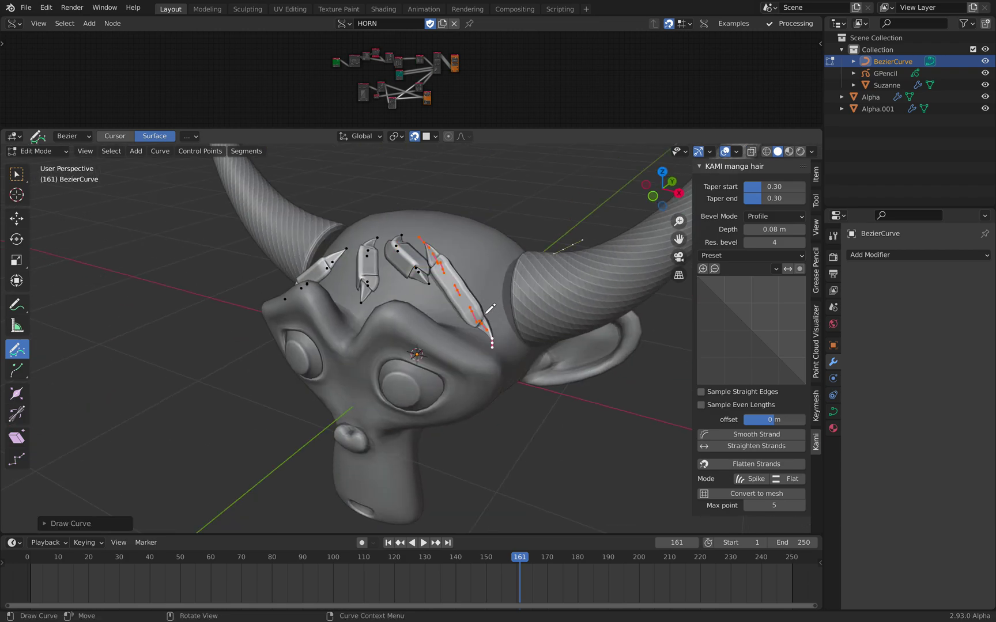
Set the hair taper start to 0.26 and taper end to 0.20, and draw two more strands beside the nearest horn
scroll(576, 284, up, 4)
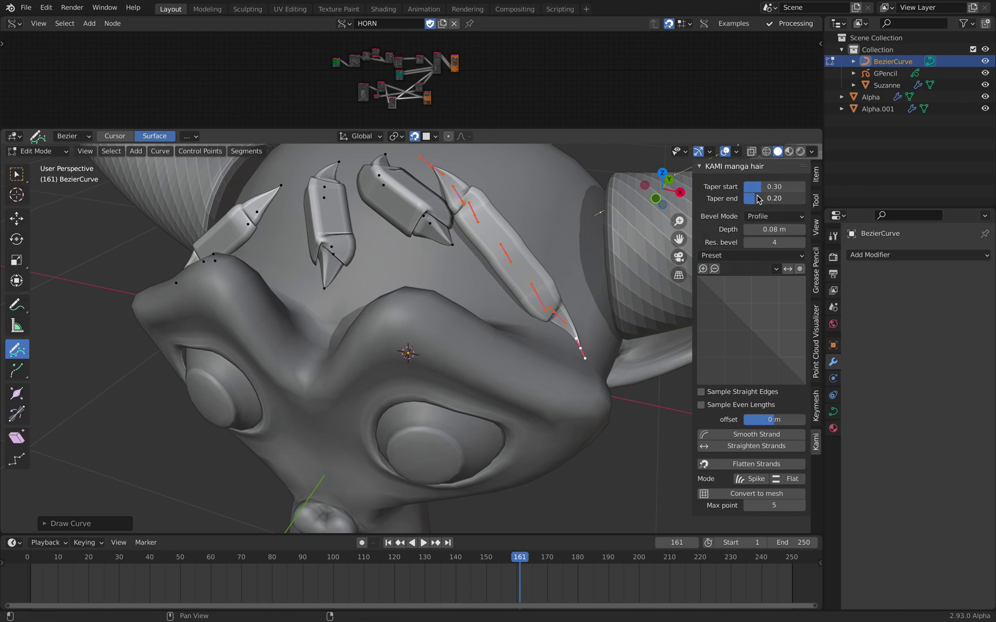
middle_drag(463, 210, 478, 237)
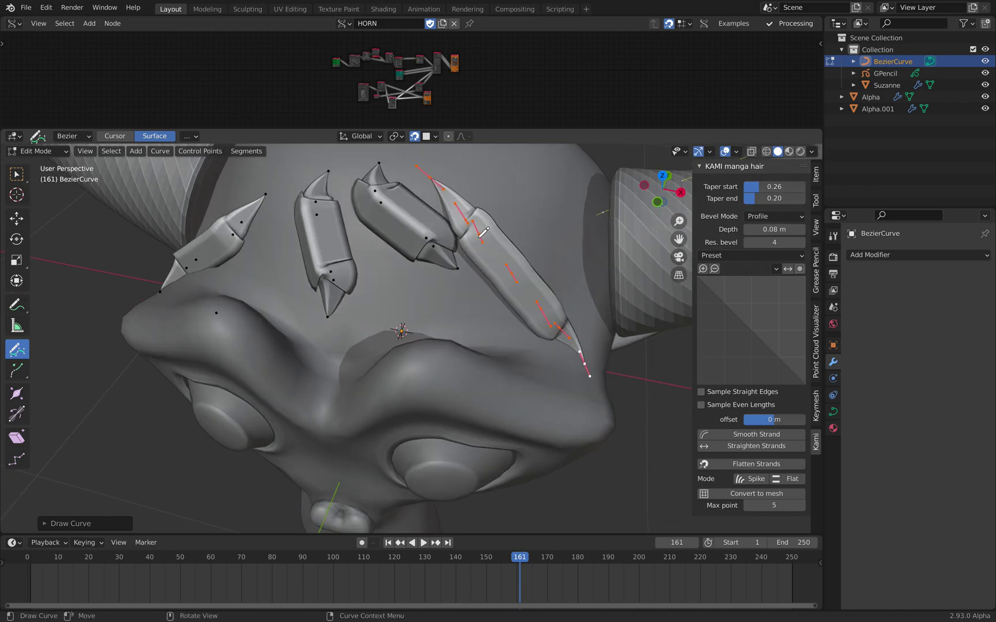
mouse_move(486, 183)
mouse_down()
mouse_move(550, 245)
mouse_move(553, 271)
mouse_up()
scroll(527, 276, down, 4)
middle_drag(525, 277, 496, 285)
mouse_move(453, 250)
mouse_down()
mouse_move(471, 265)
mouse_move(485, 345)
mouse_up()
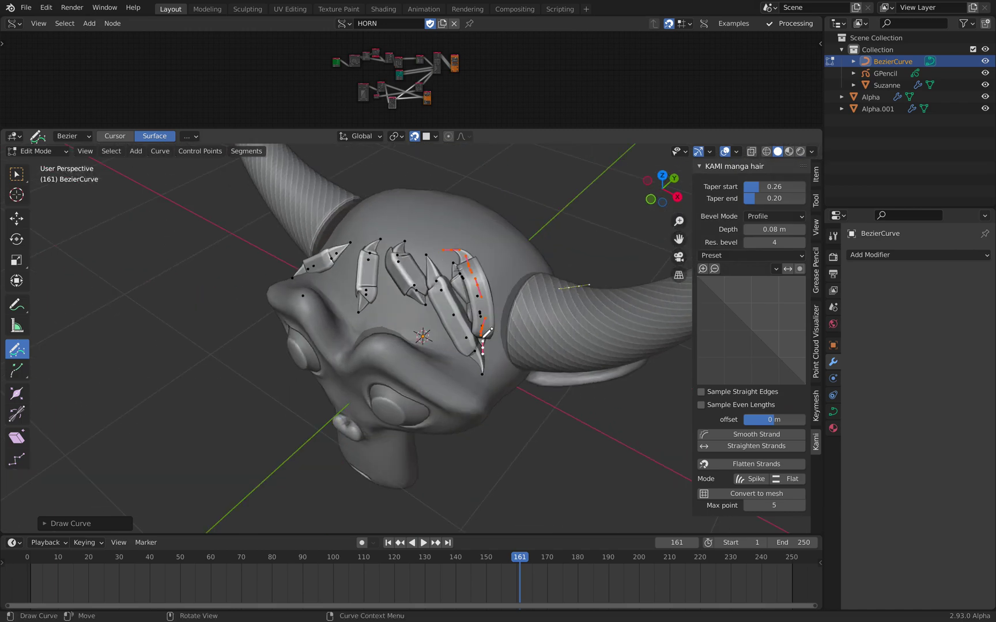
Draw two strands on the forehead toward the opposite horn
middle_drag(485, 344, 536, 337)
drag(390, 229, 301, 268)
middle_drag(306, 266, 367, 252)
drag(367, 261, 322, 315)
Set the hair depth to 0.064 m and draw two strands running from the forehead toward the brow and temple
mouse_move(777, 229)
mouse_down()
mouse_move(800, 229)
mouse_move(743, 232)
mouse_up()
middle_drag(357, 259, 391, 305)
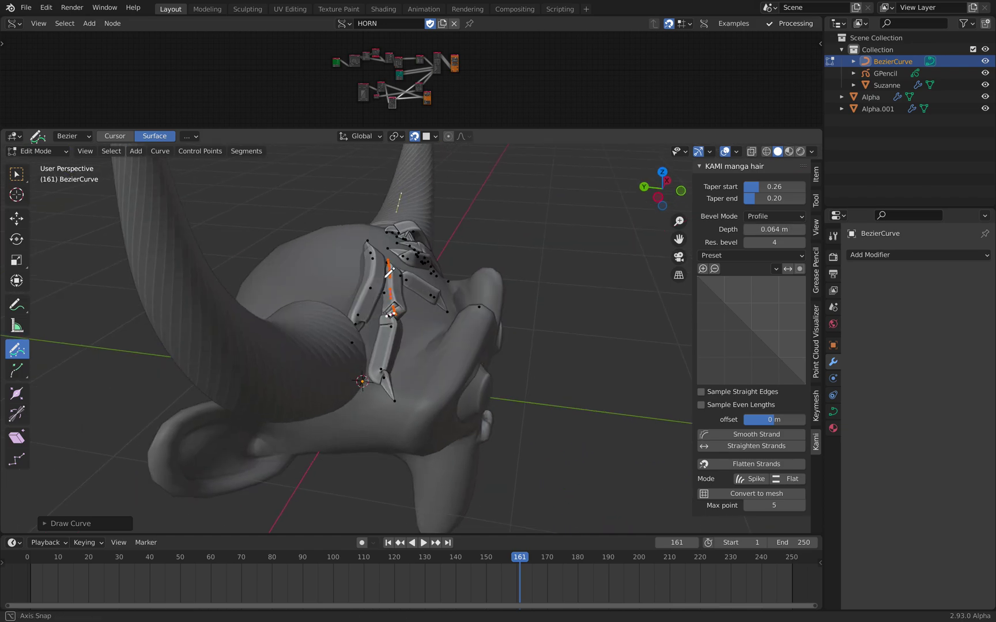
drag(324, 250, 329, 333)
middle_drag(387, 317, 364, 308)
drag(389, 294, 329, 379)
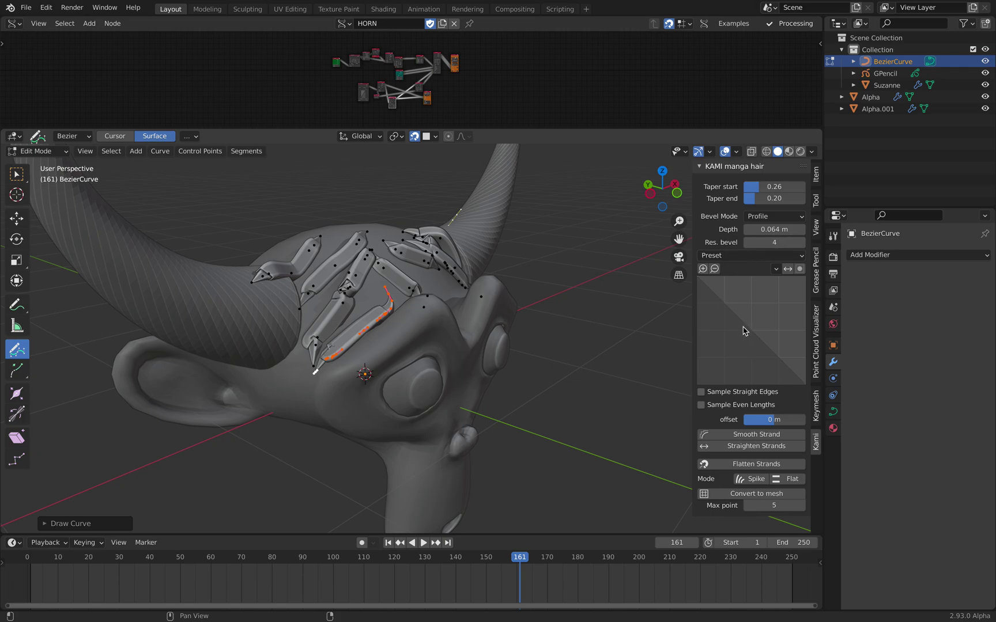
Add a control point midway on the bevel profile curve and draw five strands across the front of the head
mouse_move(743, 330)
mouse_down()
mouse_move(751, 312)
mouse_move(734, 339)
mouse_move(750, 316)
mouse_move(743, 320)
mouse_up()
middle_drag(569, 302, 393, 275)
drag(387, 275, 456, 324)
middle_drag(467, 247, 421, 269)
drag(425, 259, 425, 346)
scroll(423, 347, up, 1)
drag(464, 291, 440, 354)
middle_drag(440, 354, 480, 346)
mouse_move(491, 254)
mouse_down()
mouse_move(478, 300)
mouse_move(425, 344)
mouse_up()
middle_drag(426, 345, 436, 329)
drag(455, 216, 383, 311)
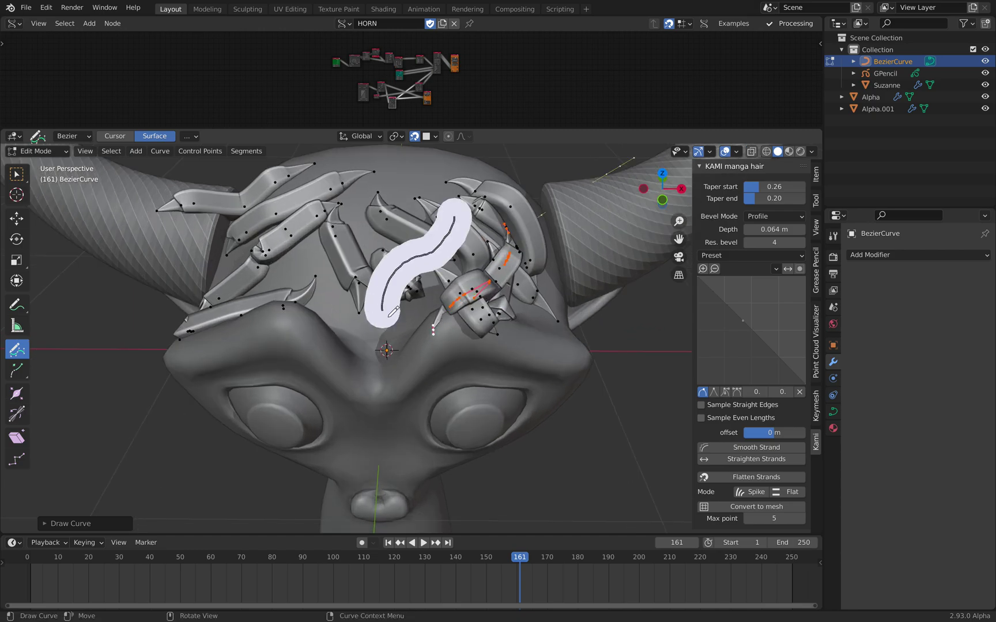
Fill the forehead between the horns with five more downward-flowing hair strands
middle_drag(383, 312, 412, 326)
drag(425, 219, 346, 311)
middle_drag(345, 314, 360, 320)
drag(377, 243, 347, 348)
middle_drag(347, 348, 363, 334)
mouse_move(345, 219)
mouse_down()
mouse_move(308, 289)
mouse_move(315, 329)
mouse_up()
drag(280, 212, 250, 353)
middle_drag(272, 337, 281, 341)
mouse_move(275, 239)
mouse_down()
mouse_move(212, 329)
mouse_move(211, 348)
mouse_up()
middle_drag(211, 348, 190, 316)
Draw five strands covering the side of the forehead and continuing down over the temple toward the cheek
drag(383, 207, 422, 310)
middle_drag(284, 295, 356, 280)
mouse_move(360, 276)
mouse_down()
mouse_move(155, 322)
mouse_move(266, 350)
mouse_up()
middle_drag(266, 350, 369, 323)
drag(367, 328, 303, 381)
middle_drag(309, 327, 340, 358)
mouse_move(336, 328)
mouse_down()
mouse_move(265, 385)
mouse_move(289, 378)
mouse_up()
mouse_move(344, 362)
mouse_down()
mouse_move(320, 397)
mouse_move(329, 407)
mouse_up()
Draw short beard-like strands along the cheeks and jaw on both sides of the muzzle
middle_drag(381, 403, 305, 403)
middle_drag(478, 403, 413, 406)
drag(389, 404, 419, 439)
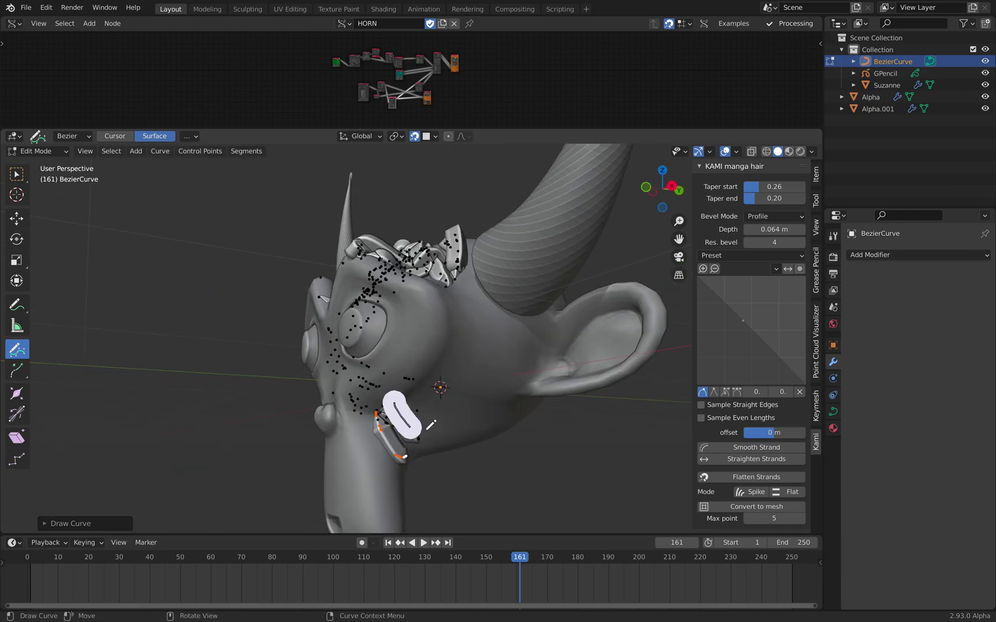
mouse_move(380, 410)
middle_down()
mouse_move(415, 404)
mouse_move(440, 380)
middle_up()
mouse_move(457, 416)
mouse_down()
mouse_move(467, 429)
mouse_move(447, 432)
mouse_move(440, 462)
mouse_up()
mouse_move(390, 439)
middle_down()
mouse_move(426, 440)
mouse_move(378, 416)
middle_up()
drag(366, 368, 335, 392)
drag(393, 364, 355, 408)
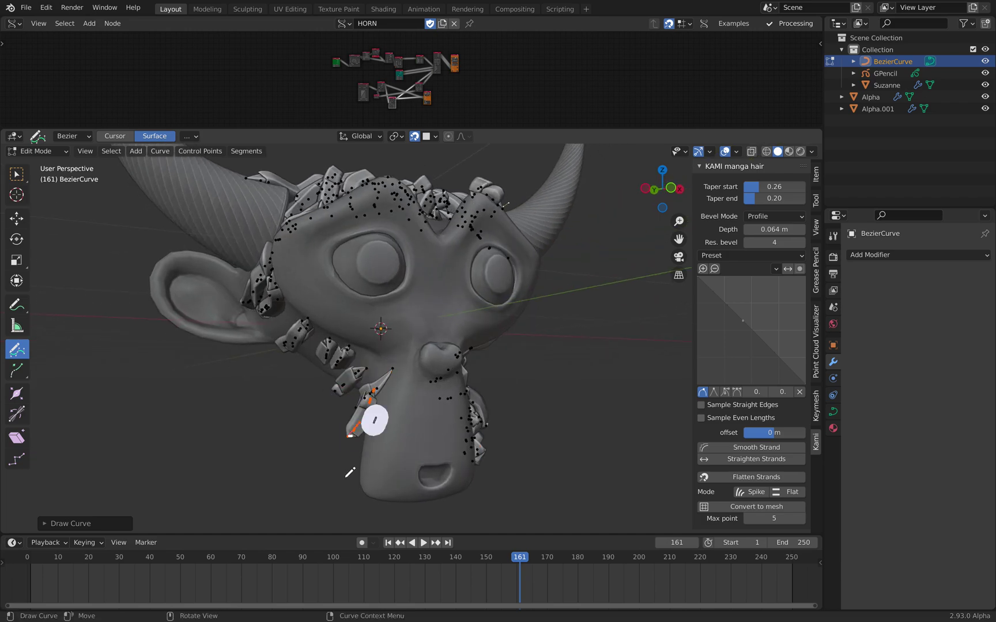
Draw four more fringe strands over the brow on the front of the head
middle_drag(372, 360, 361, 229)
drag(362, 229, 346, 290)
mouse_move(416, 195)
mouse_down()
mouse_move(439, 231)
mouse_move(476, 252)
mouse_up()
drag(488, 222, 507, 278)
scroll(507, 266, down, 2)
middle_drag(505, 251, 493, 275)
mouse_move(469, 259)
mouse_down()
mouse_move(483, 304)
mouse_move(455, 283)
mouse_up()
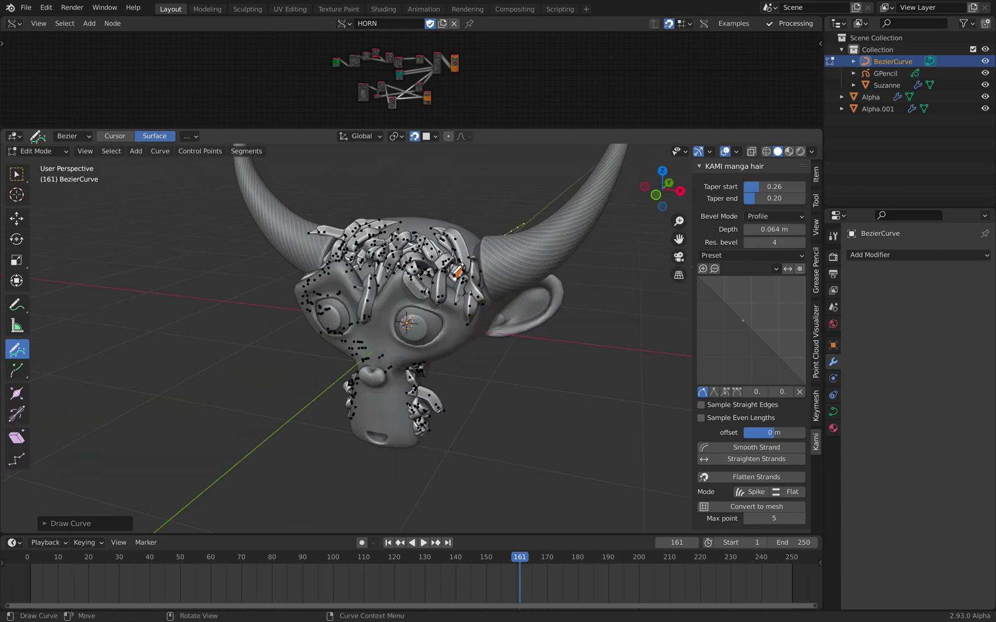
Smooth the most recently drawn fringe strand twice
shift+middle_drag(459, 279, 460, 308)
click(745, 447)
click(747, 448)
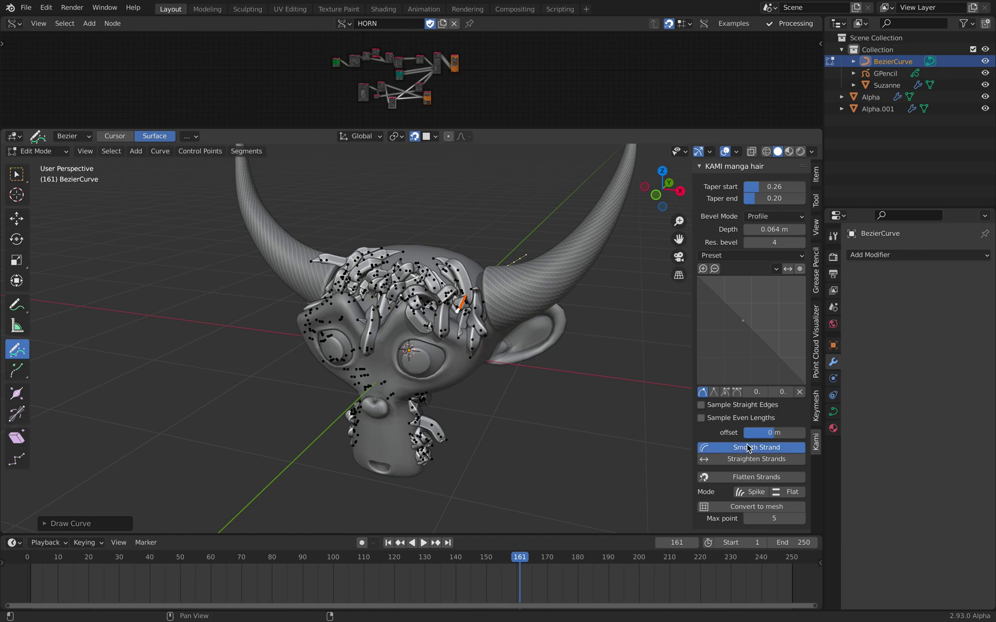
middle_drag(473, 230, 457, 283)
Draw a strand on the upper head toward the base of the horn and smooth it
drag(421, 233, 510, 269)
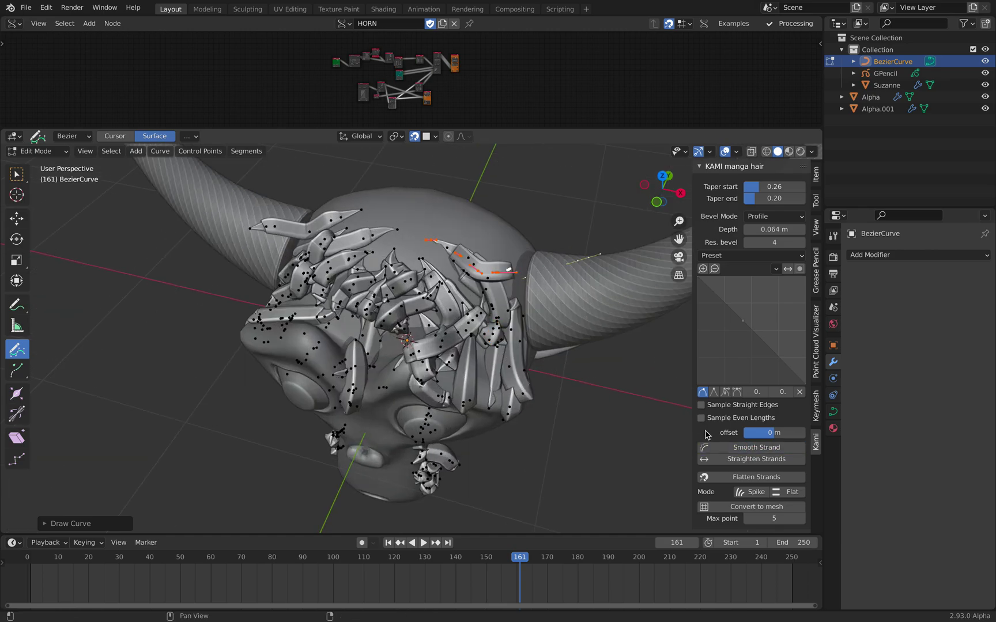
middle_drag(550, 307, 671, 356)
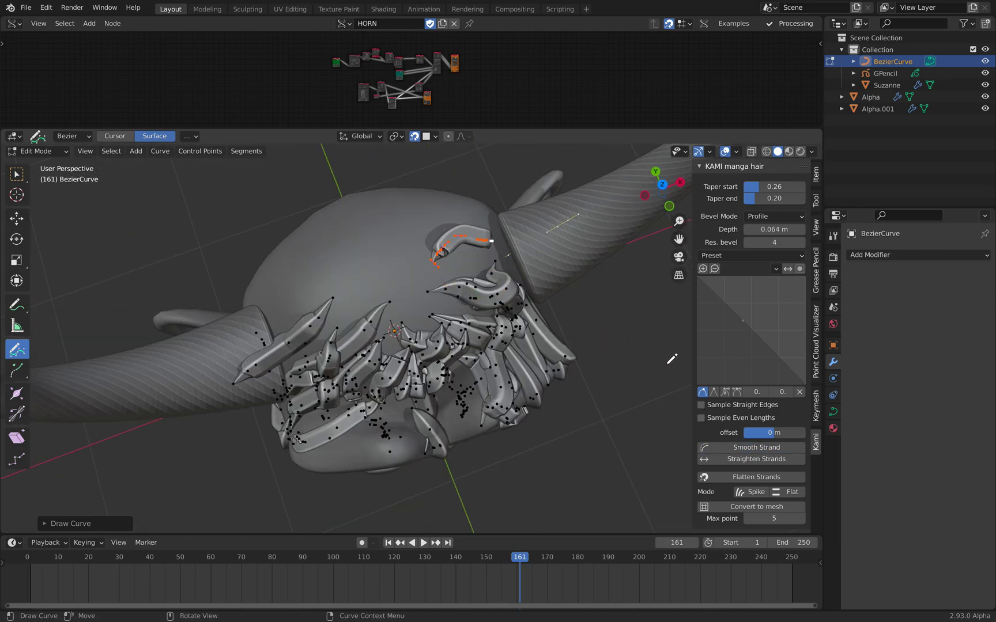
middle_drag(500, 326, 576, 346)
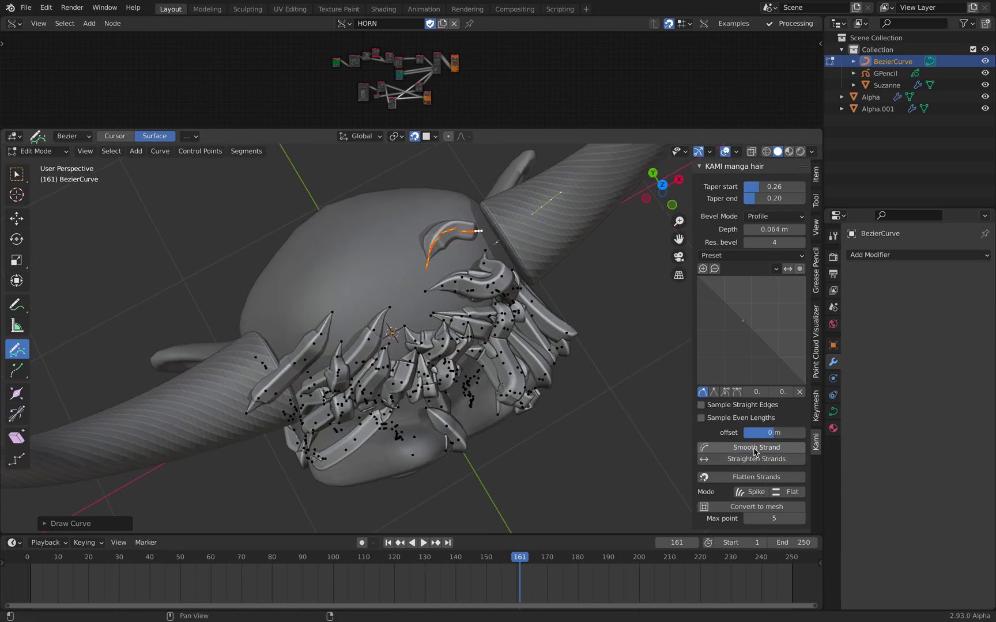
Draw five overlapping strands behind the fringe on the upper part of the head
drag(411, 234, 345, 311)
drag(360, 270, 310, 321)
middle_drag(362, 317, 345, 259)
drag(407, 248, 377, 288)
drag(401, 234, 364, 273)
mouse_move(385, 286)
middle_down()
mouse_move(380, 259)
mouse_move(419, 217)
middle_up()
drag(419, 218, 374, 273)
Draw three strands from the centre of the fringe back toward the crown
middle_drag(374, 273, 427, 281)
drag(421, 287, 431, 216)
drag(408, 261, 429, 201)
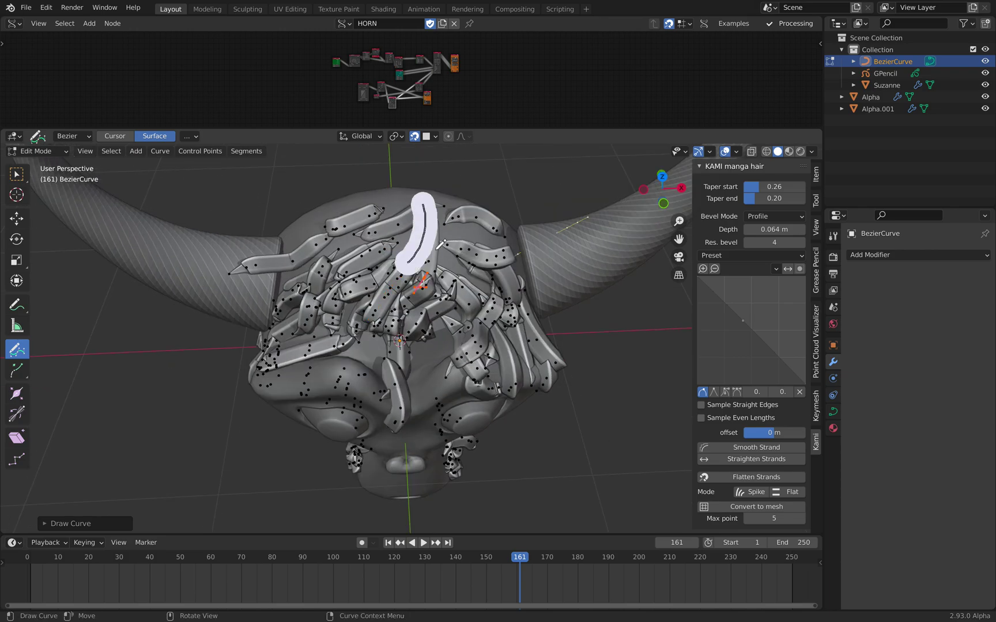
drag(440, 301, 467, 247)
mouse_move(461, 330)
middle_down()
mouse_move(407, 326)
mouse_move(406, 357)
middle_up()
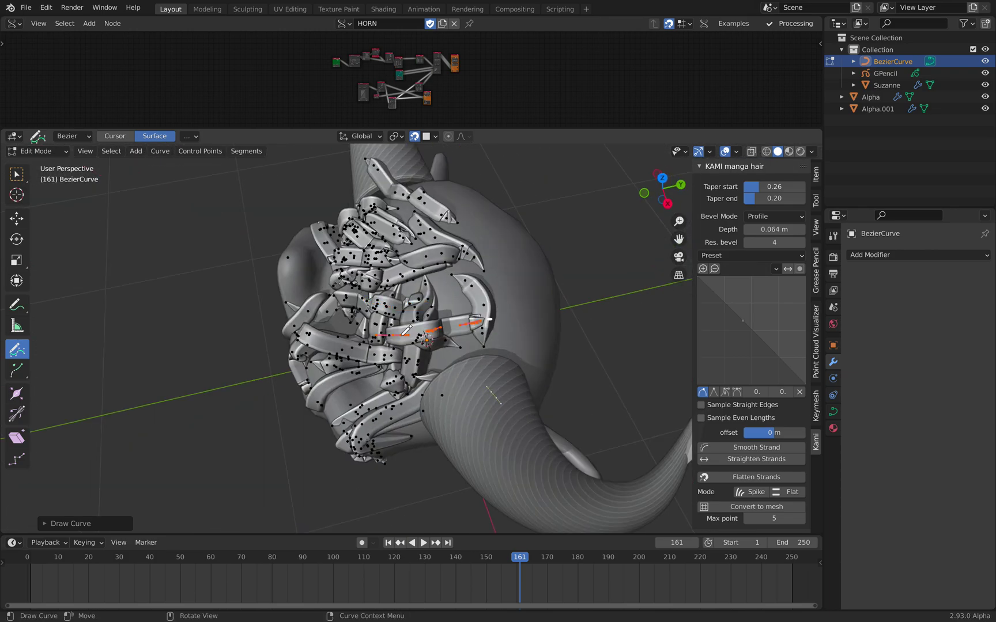
Add four long strands sweeping from the fringe back over the crown between the horns
mouse_move(406, 358)
mouse_down()
mouse_move(512, 349)
mouse_move(536, 327)
mouse_up()
drag(384, 304, 476, 298)
drag(361, 297, 488, 269)
drag(362, 253, 489, 243)
middle_drag(409, 231, 420, 219)
Return to Object Mode and select the Suzanne head
click(44, 152)
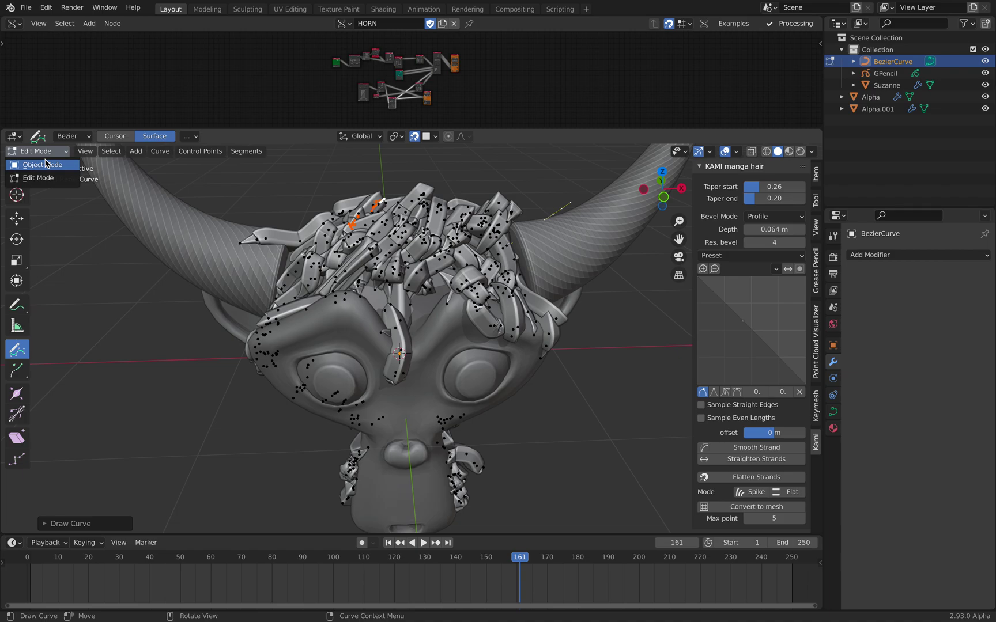
click(35, 163)
click(391, 200)
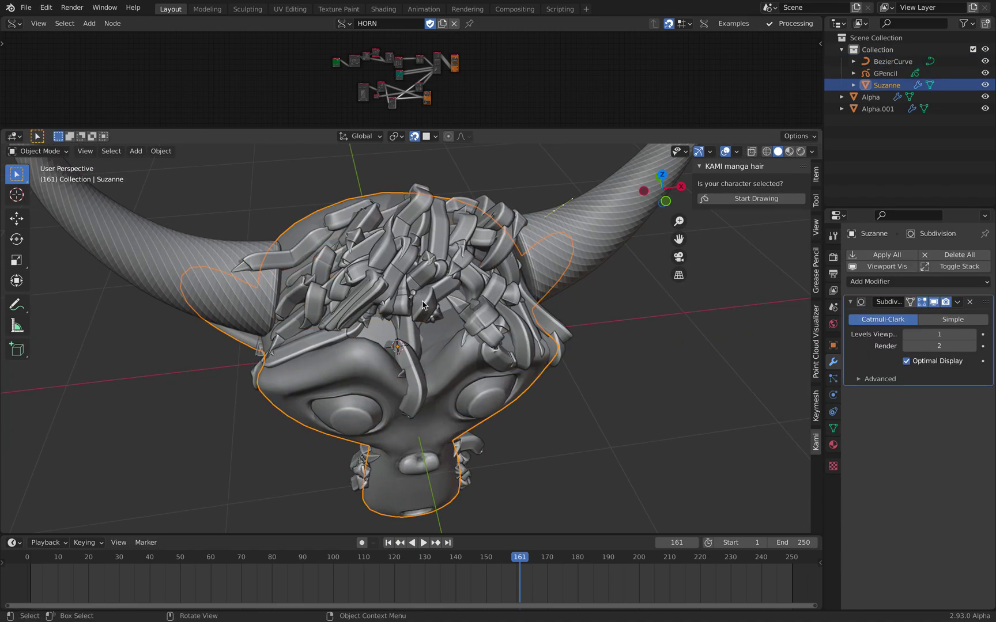
Start a new Kami hair curve on Suzanne and draw one strand toward the ear and two down between the eyes
mouse_move(422, 300)
middle_down()
mouse_move(431, 253)
mouse_move(429, 285)
middle_up()
scroll(431, 254, down, 1)
click(756, 198)
drag(381, 263, 264, 349)
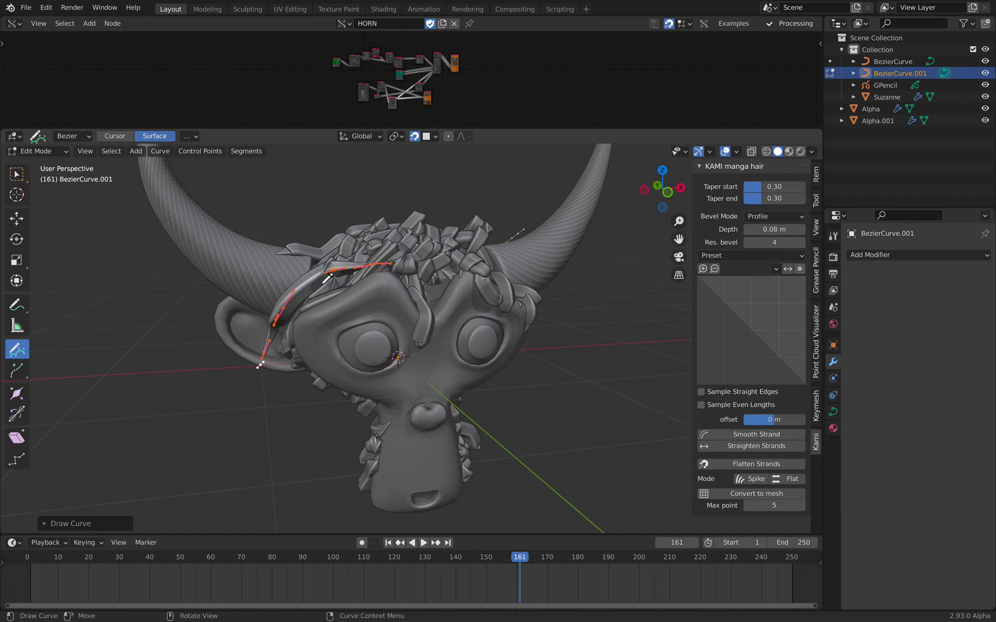
drag(413, 250, 432, 377)
drag(449, 266, 444, 373)
middle_drag(443, 374, 422, 318)
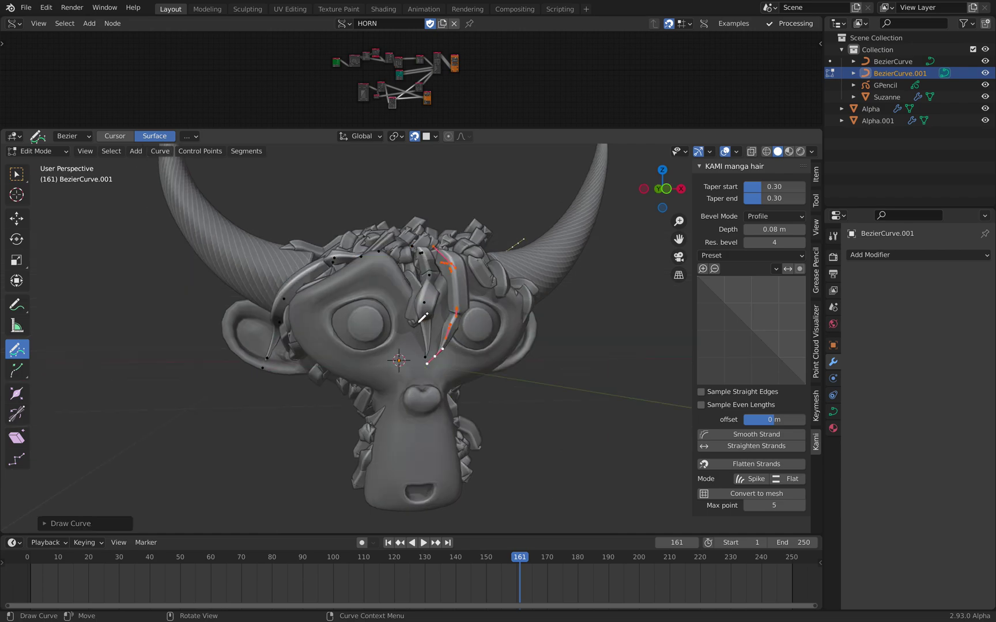
Draw further strands across the forehead, down the same side of the face and beside the snout
drag(410, 270, 397, 343)
mouse_move(410, 249)
mouse_down()
mouse_move(315, 285)
mouse_move(297, 312)
mouse_up()
drag(328, 254, 291, 356)
mouse_move(314, 296)
mouse_down()
mouse_move(303, 349)
mouse_move(311, 397)
mouse_move(335, 410)
mouse_up()
drag(397, 416, 383, 434)
middle_drag(471, 377, 443, 384)
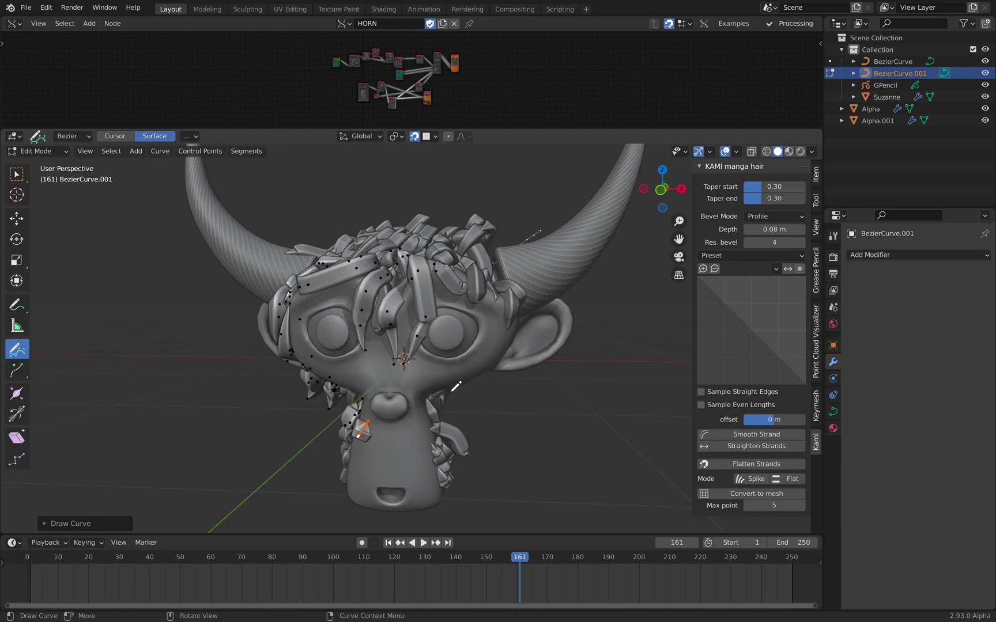
Draw four short strands along the opposite cheek up to the ear, and return to Object Mode
drag(452, 375, 463, 410)
drag(476, 368, 493, 408)
drag(499, 347, 527, 384)
drag(526, 337, 537, 354)
click(37, 150)
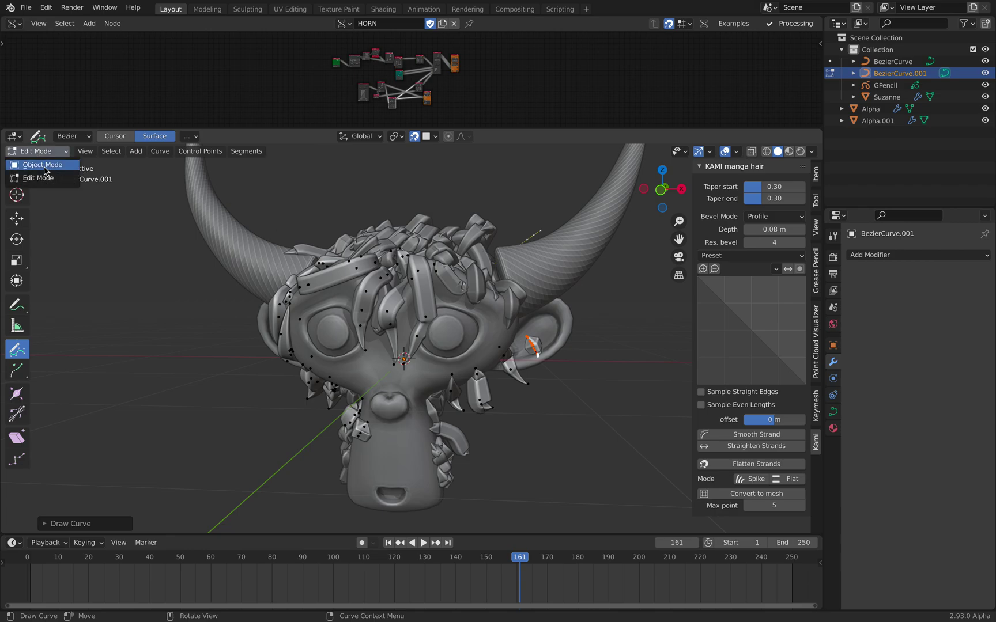
click(45, 164)
Select the first hair object, BezierCurve, and try to convert it with the add-on's Convert to mesh operator
click(441, 238)
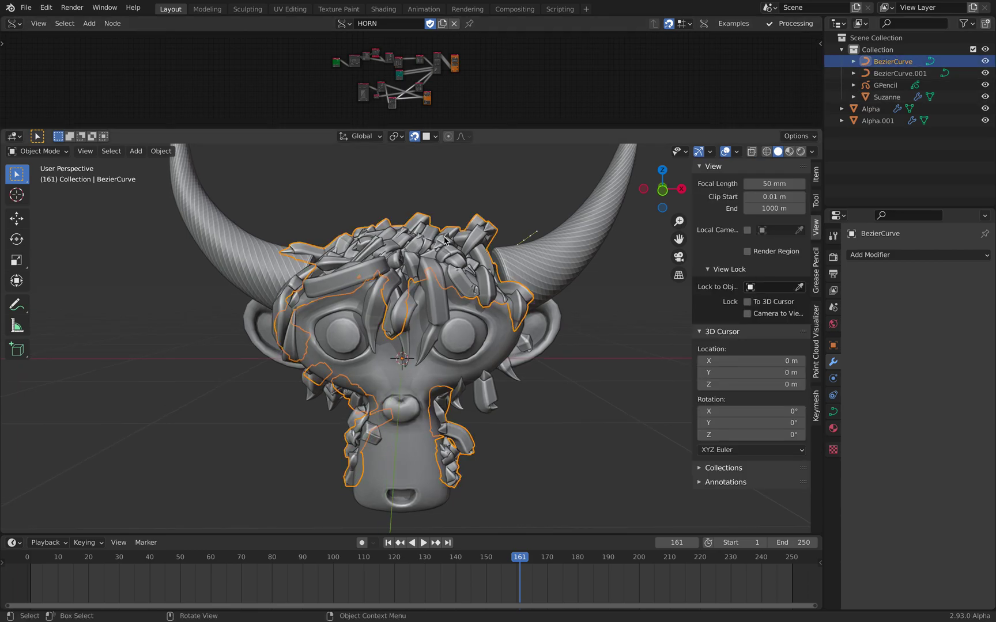
key(F3)
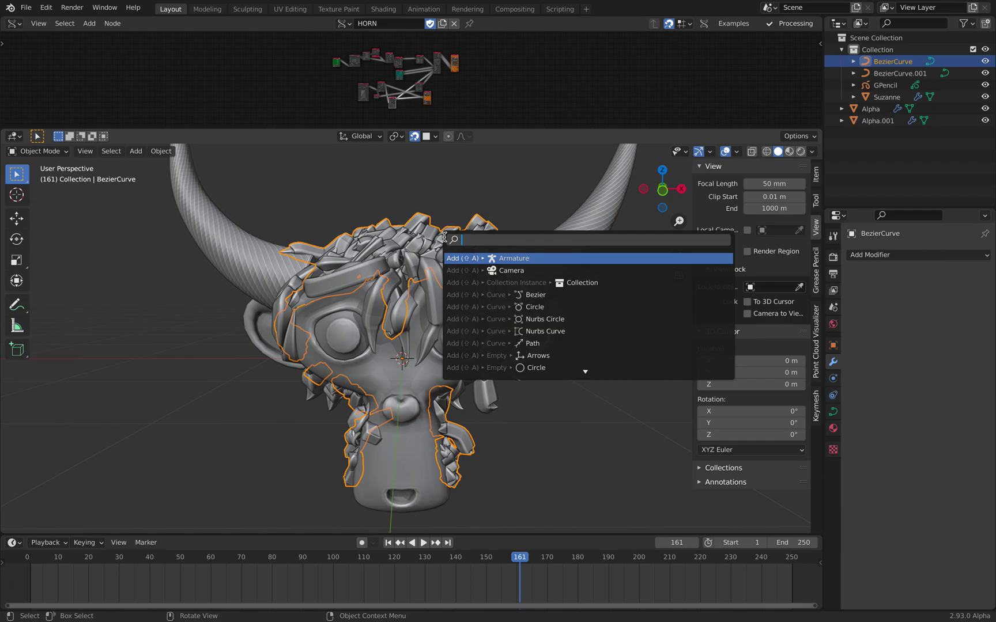
text(conv er)
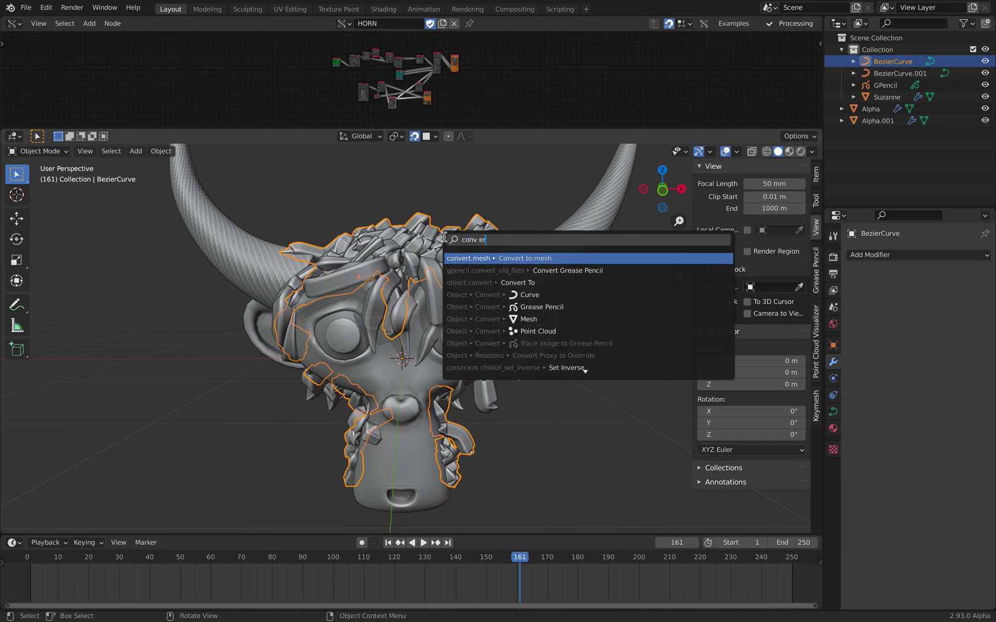
key(Return)
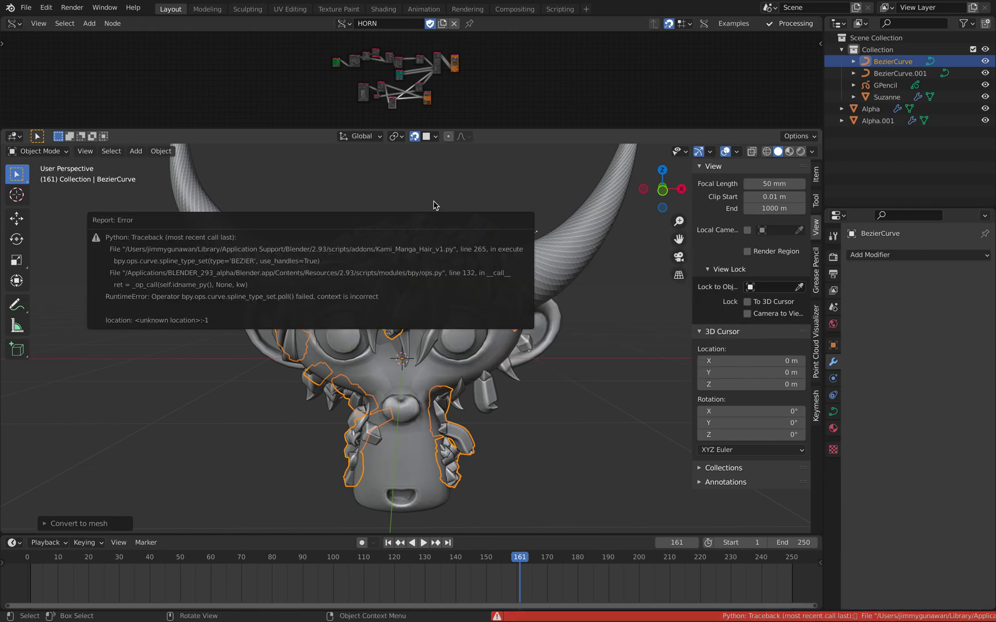
middle_drag(434, 197, 432, 252)
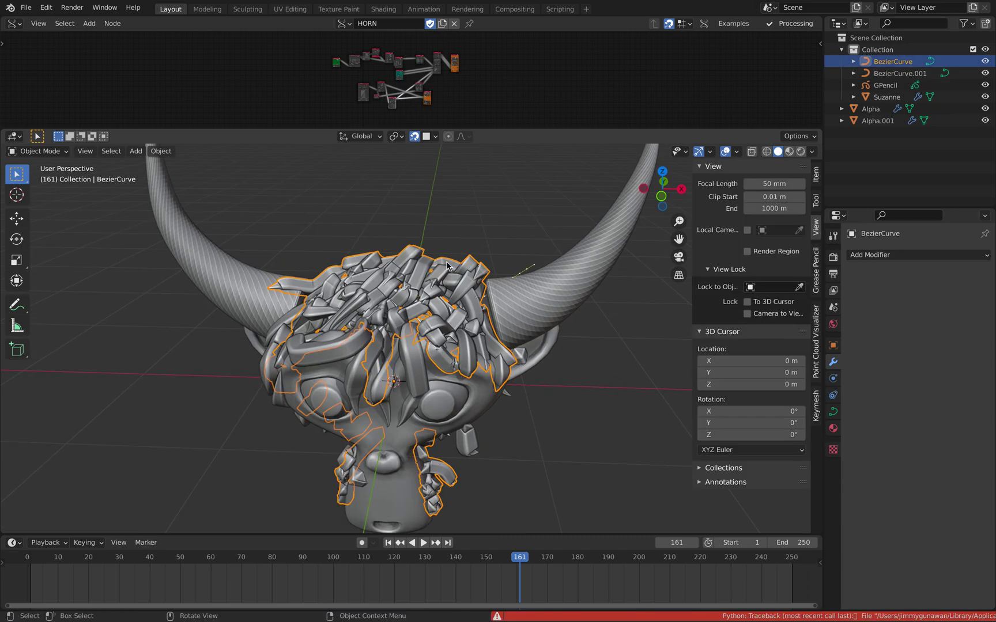
Convert the selected BezierCurve hair with the standard Object Convert to Curve operation
key(F3)
text(convert)
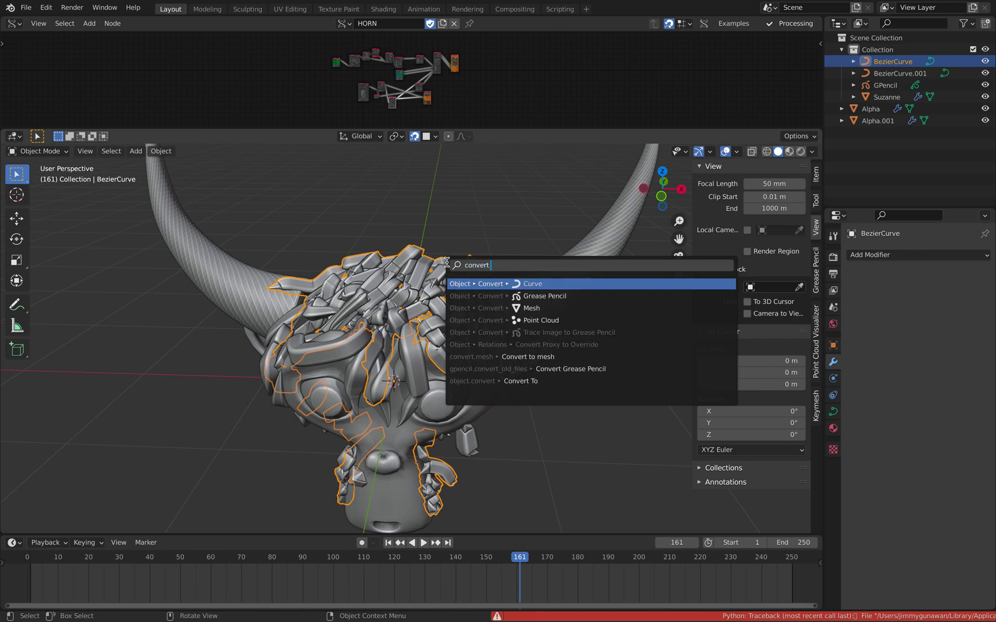
key(Down)
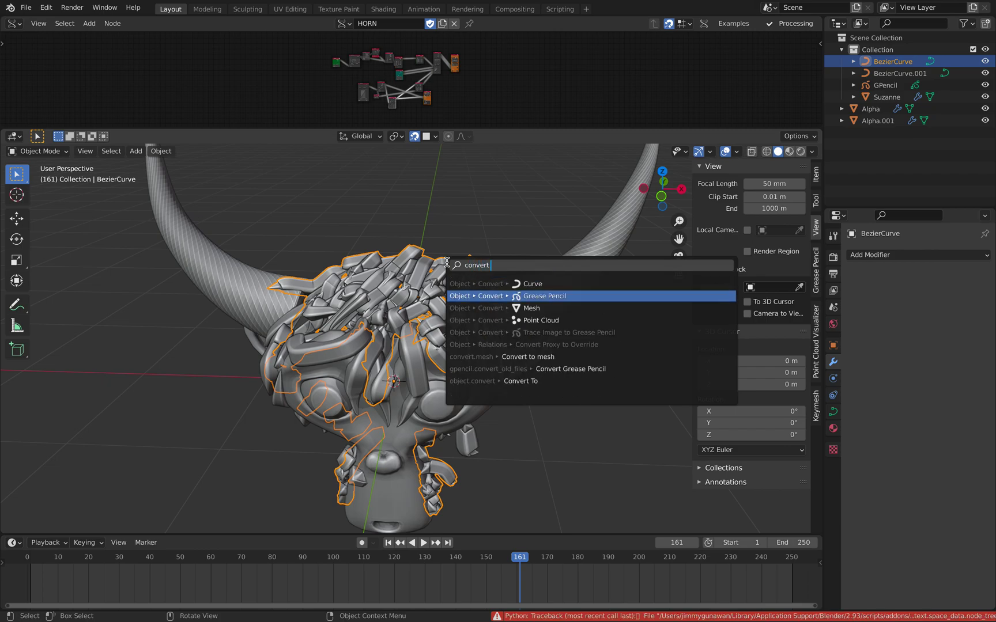
key(Up)
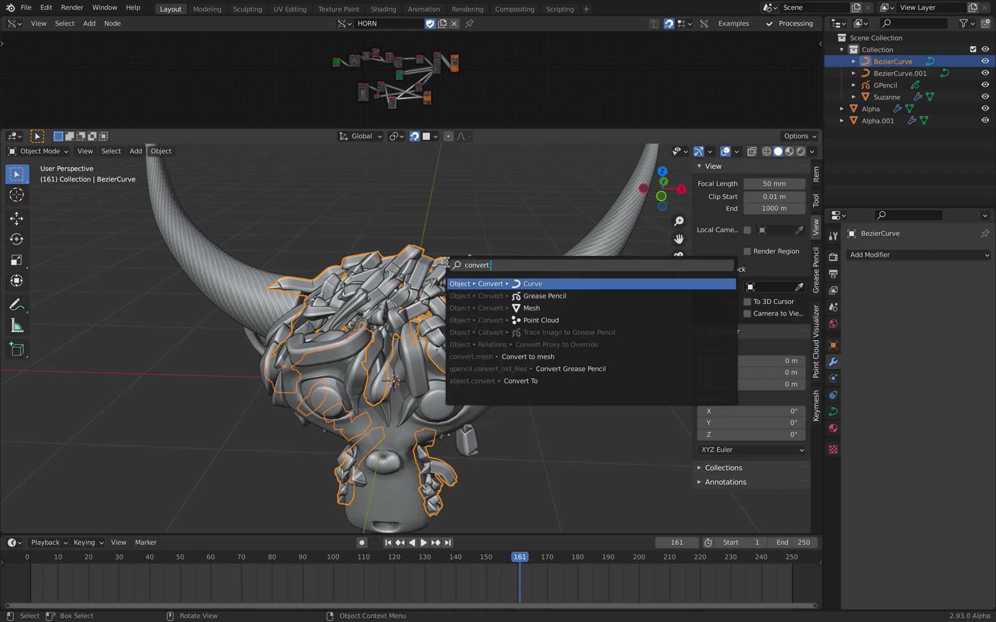
key(Return)
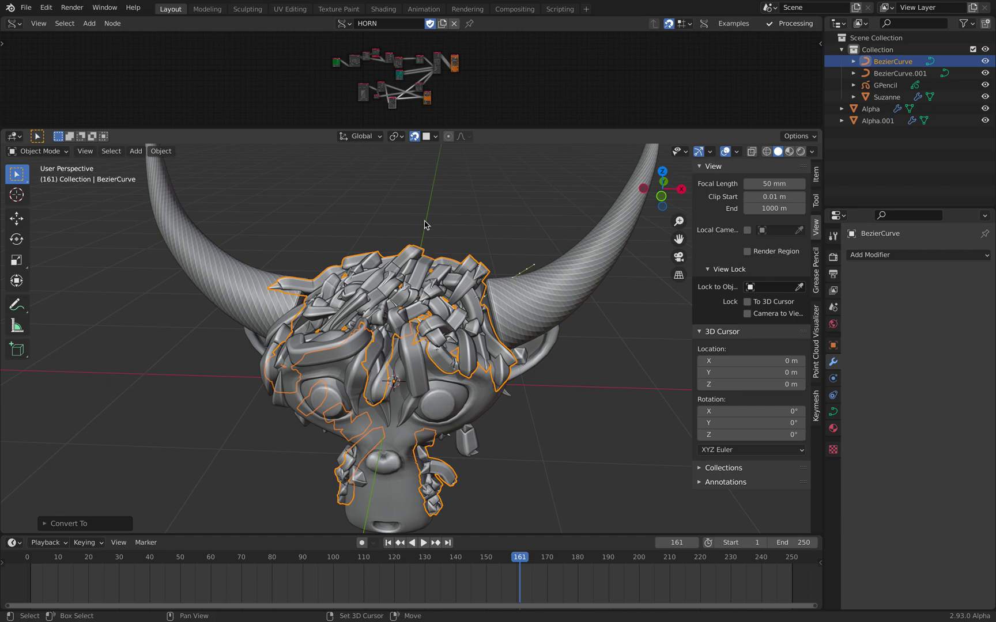
Try the add-on's Convert to mesh operator once more on the BezierCurve hair
key(F3)
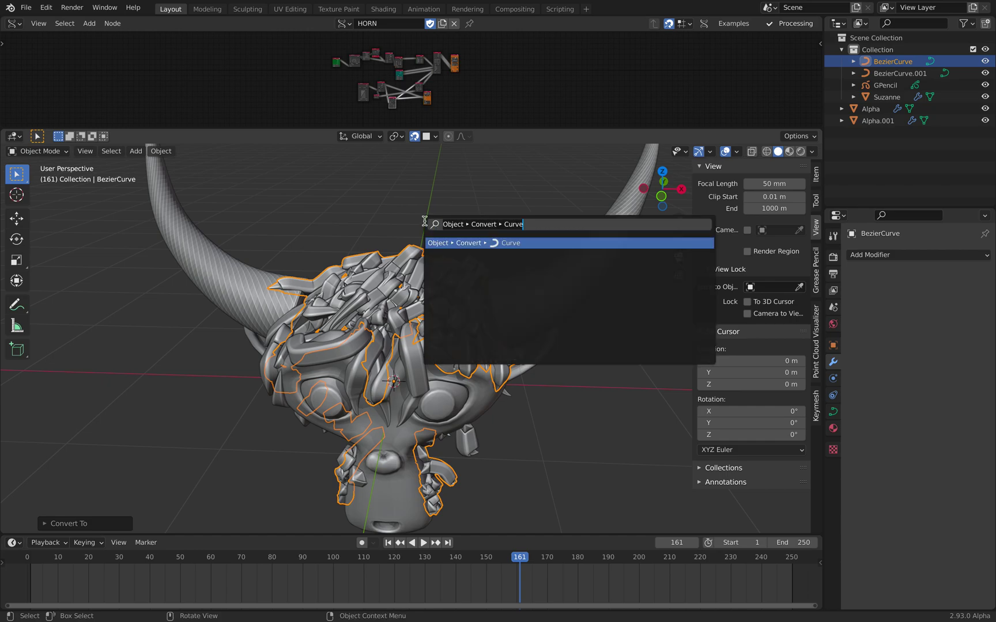
text(conver to me)
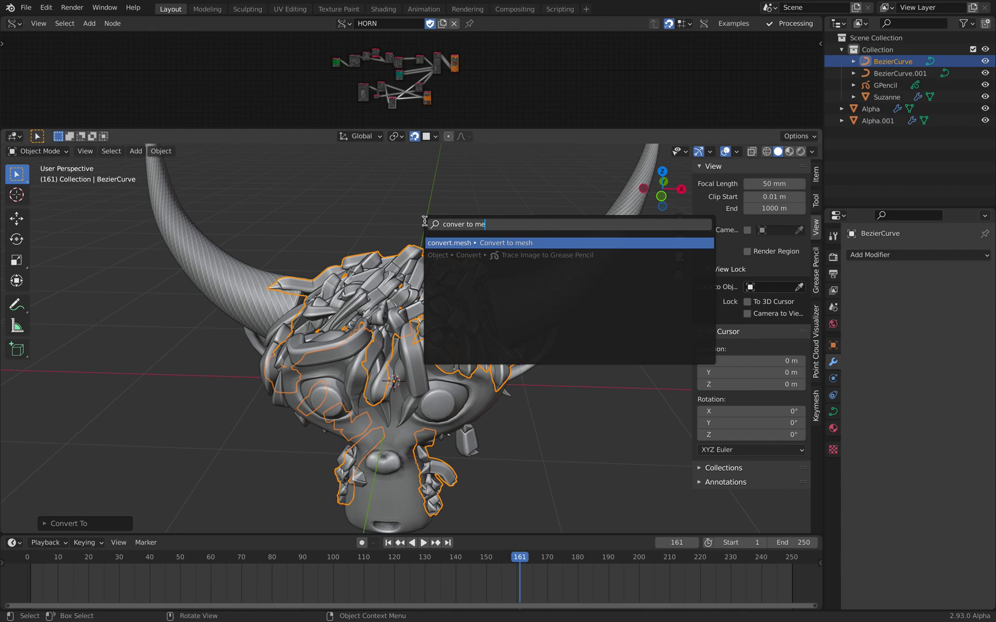
key(Return)
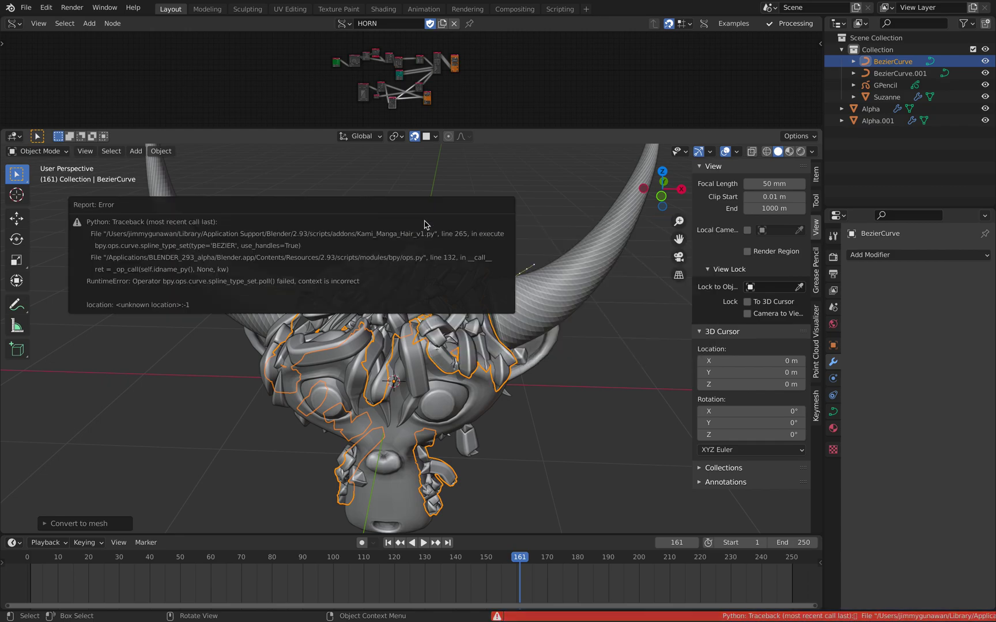
Examine which strands belong to BezierCurve and BezierCurve.001 by selecting the two hair objects in turn
click(897, 73)
middle_drag(387, 253, 436, 229)
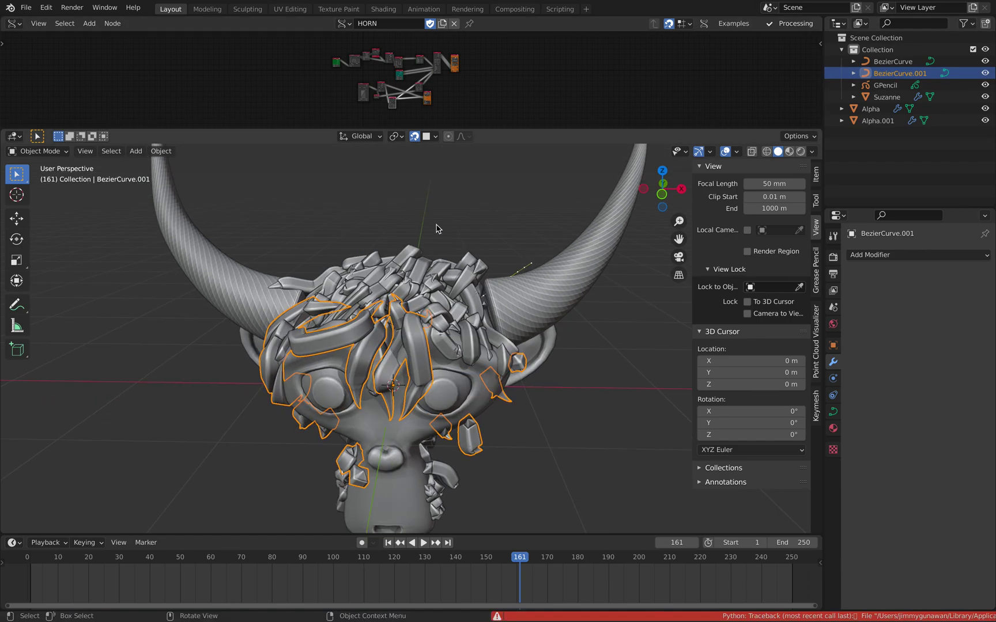
click(154, 152)
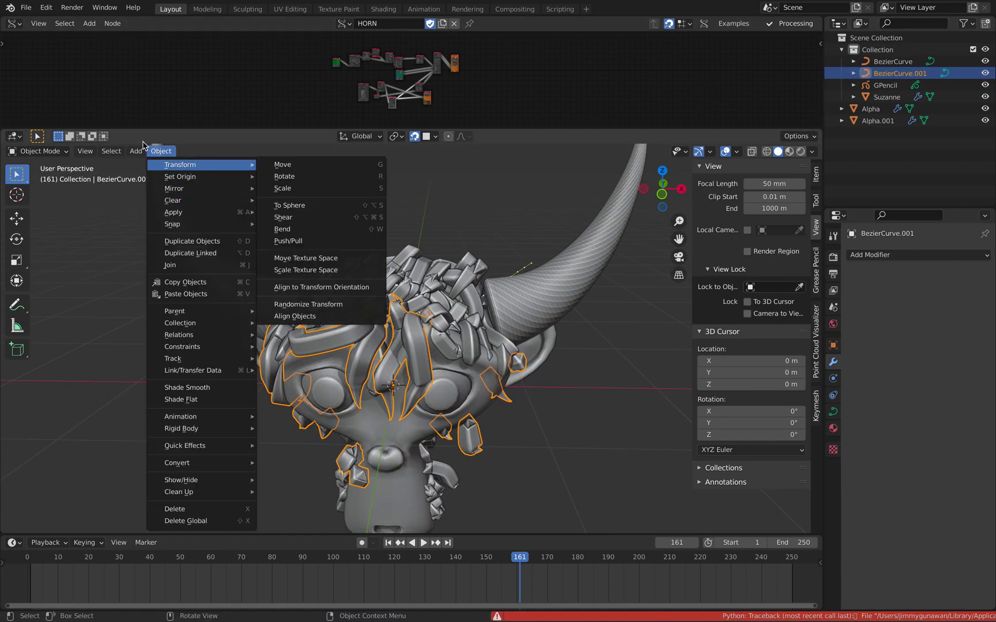
key(Escape)
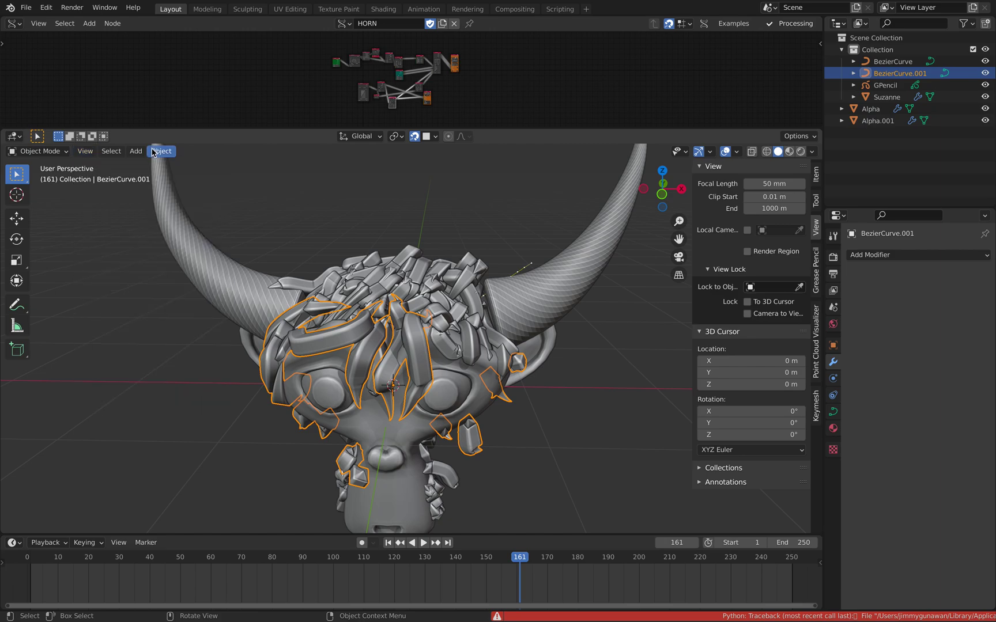
click(444, 239)
middle_drag(485, 284, 502, 258)
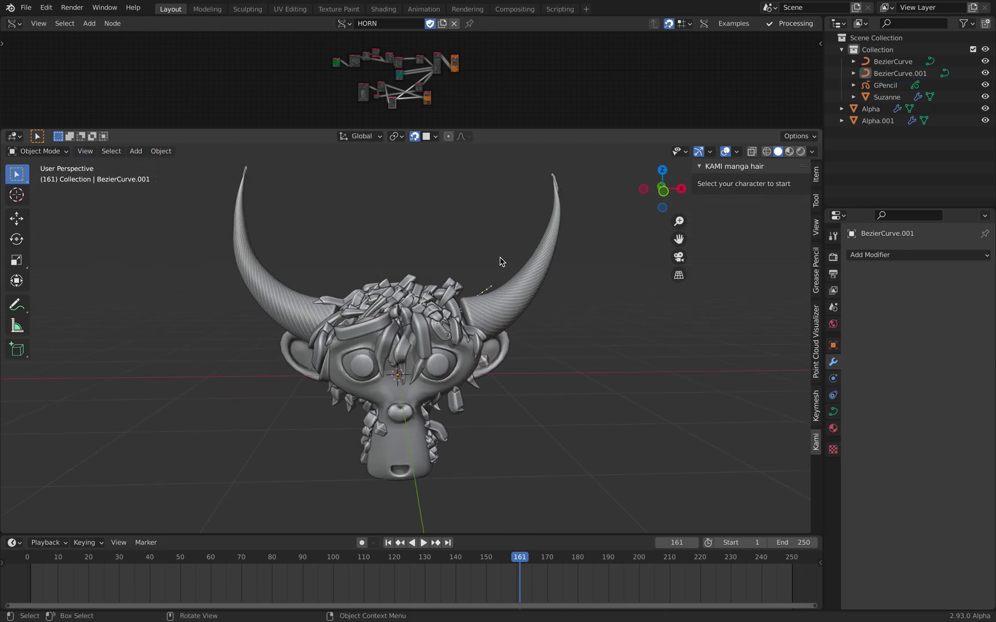
scroll(465, 348, up, 3)
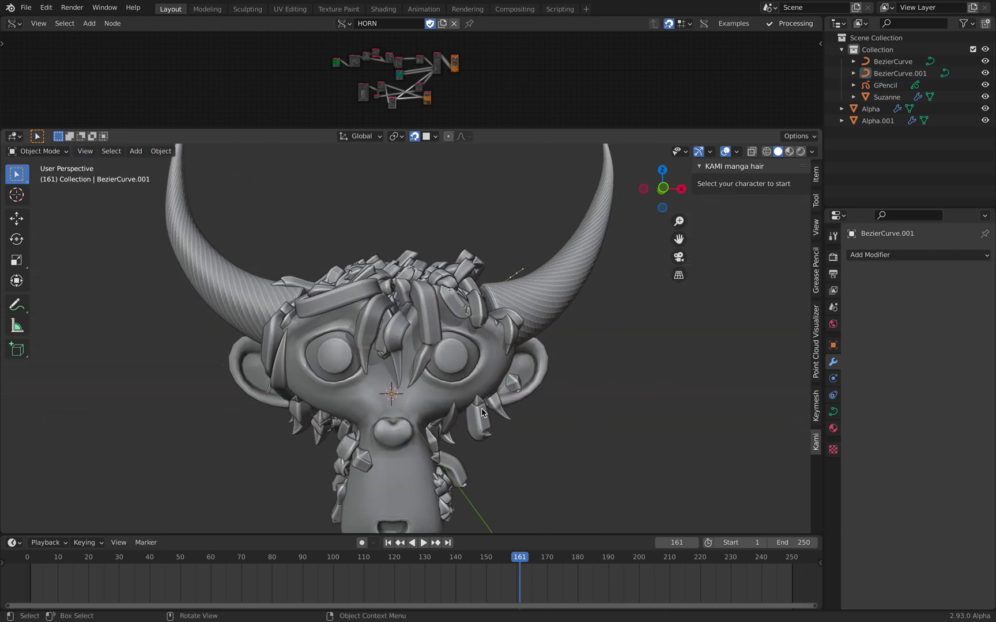
click(482, 416)
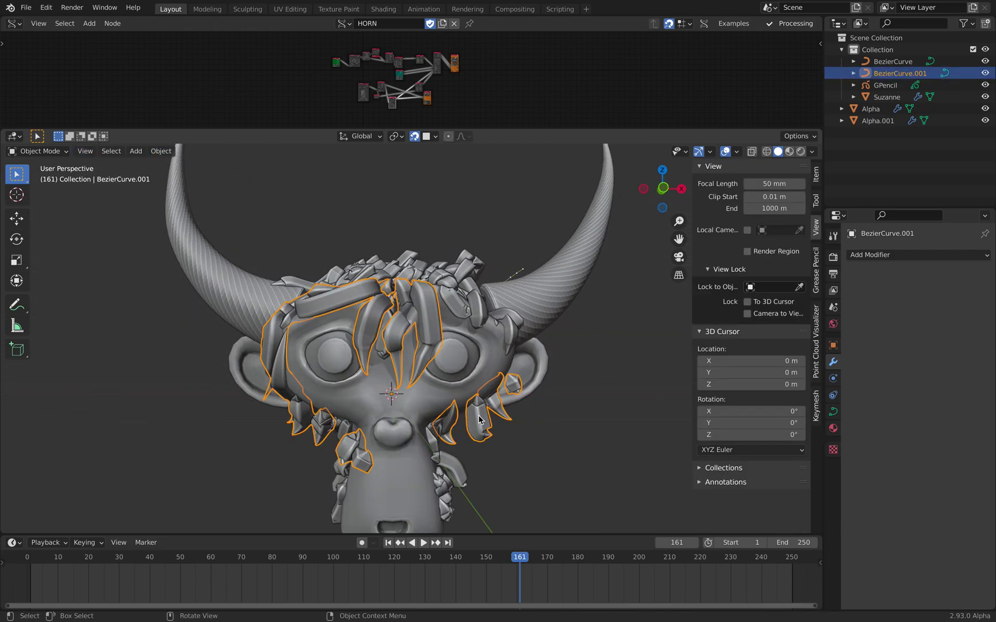
click(887, 63)
click(887, 73)
click(889, 63)
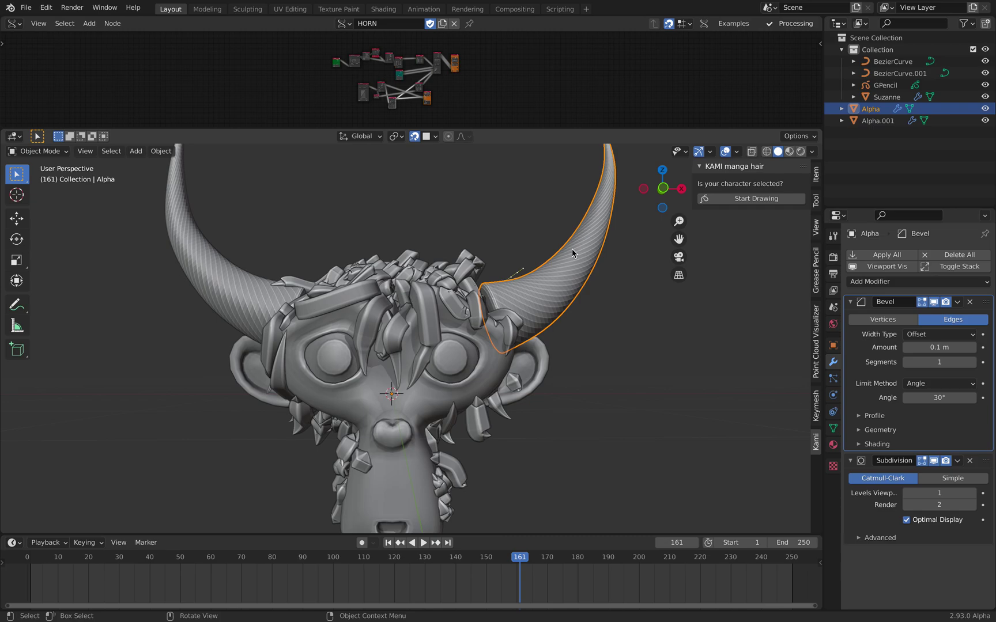
Scrub and play the timeline to see the horns regenerate, stopping at frame 104
scroll(572, 248, down, 2)
drag(344, 561, 256, 568)
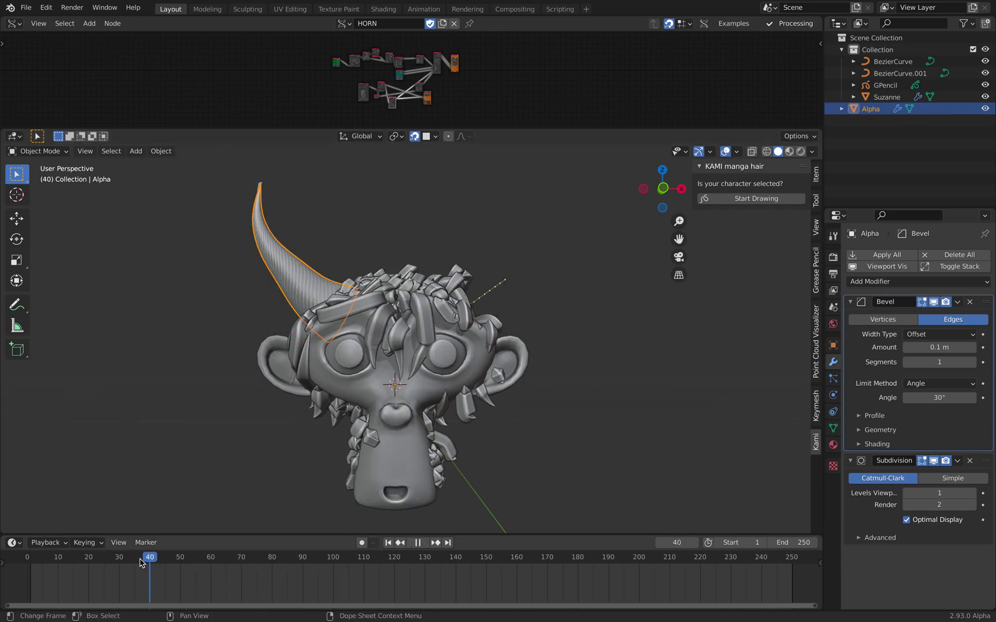
key(Escape)
key(space)
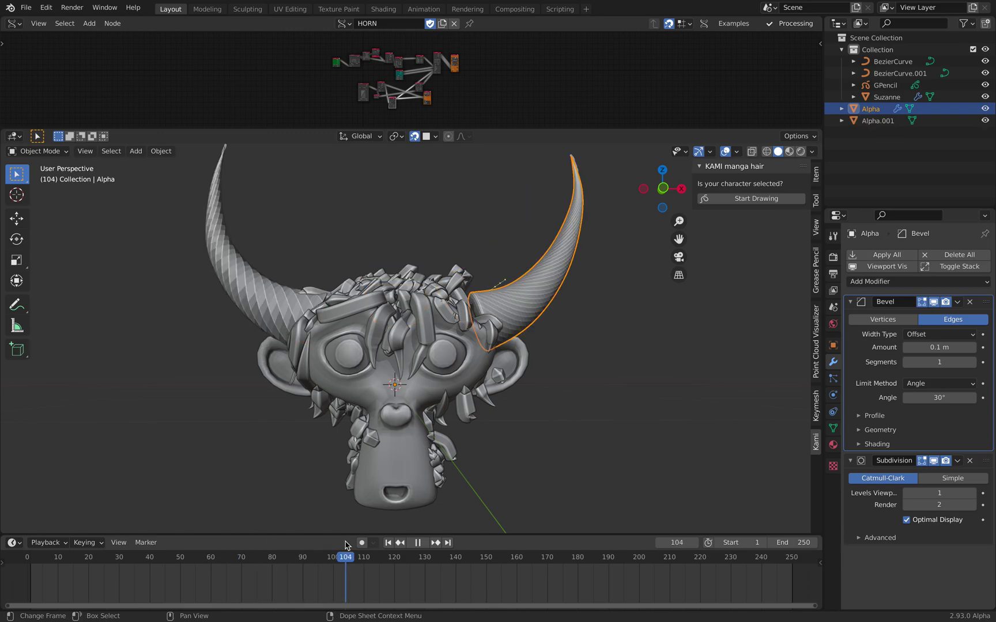
key(space)
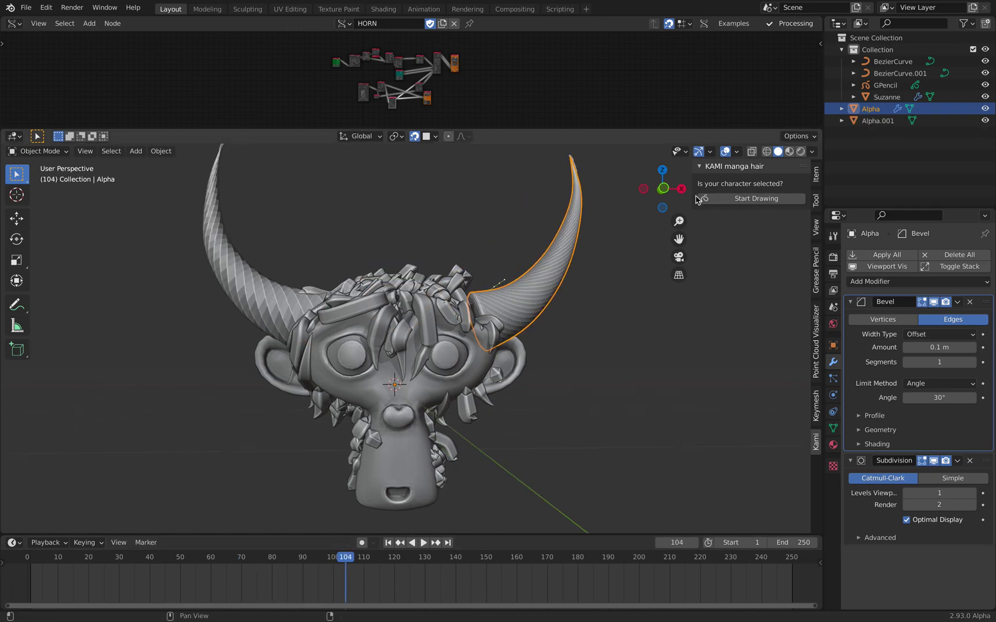
Switch to the front view, select the GPencil object and enter Draw mode
click(667, 191)
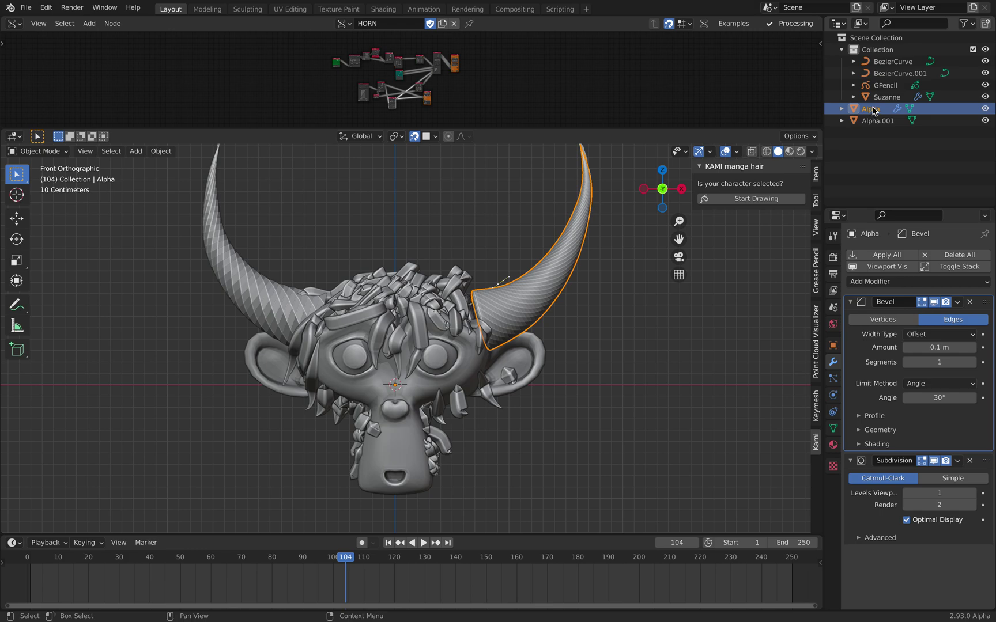
click(885, 85)
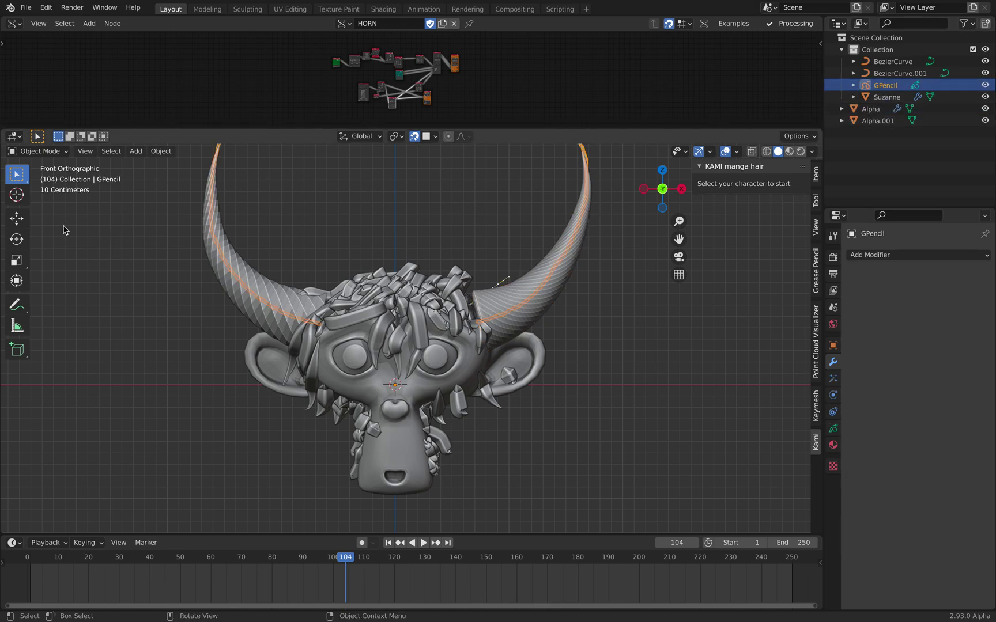
click(54, 153)
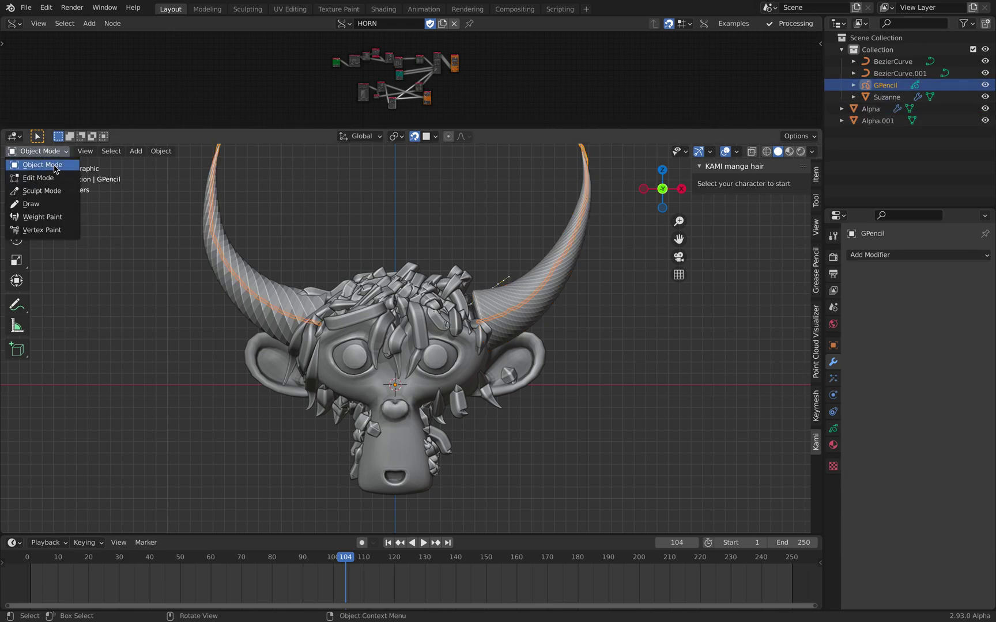
click(56, 204)
Draw a long looping curl stroke outward from each side of the head and advance the timeline to frame 105
scroll(417, 258, down, 2)
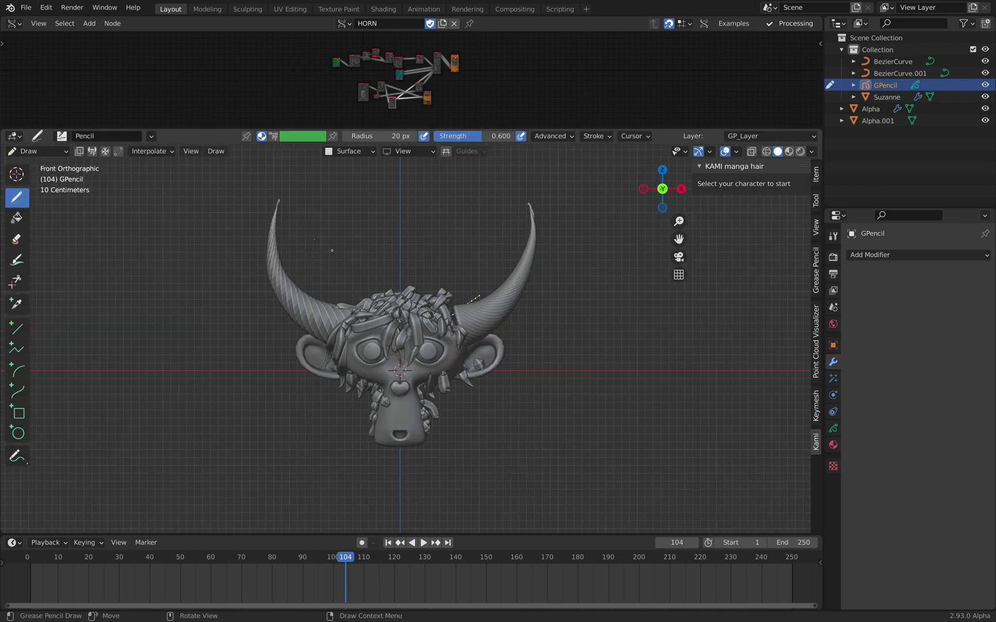
shift+middle_drag(335, 256, 341, 270)
scroll(271, 240, up, 2)
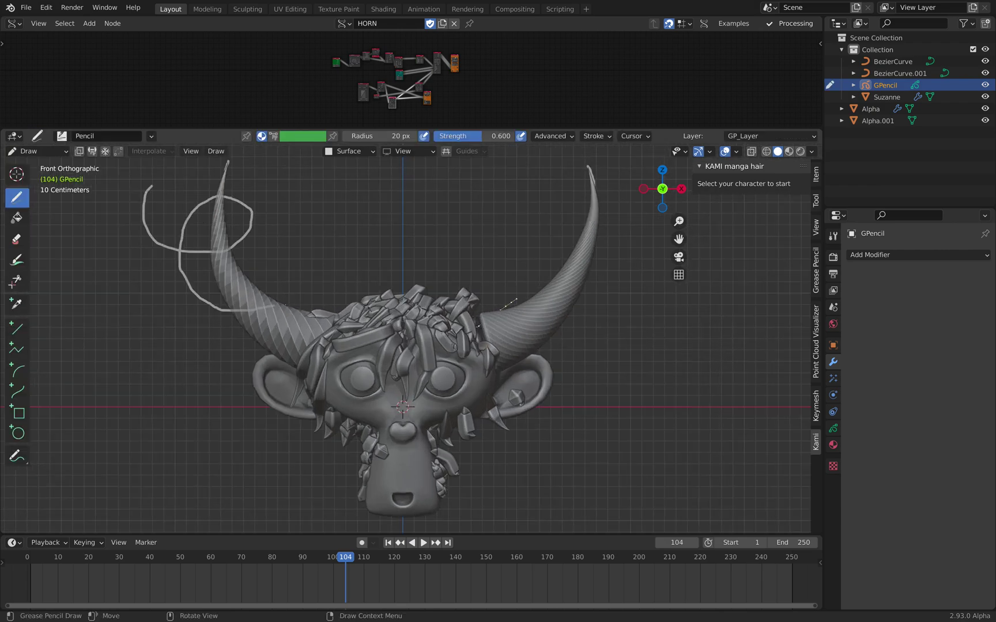
drag(345, 336, 348, 349)
scroll(503, 251, down, 1)
shift+middle_drag(547, 241, 513, 267)
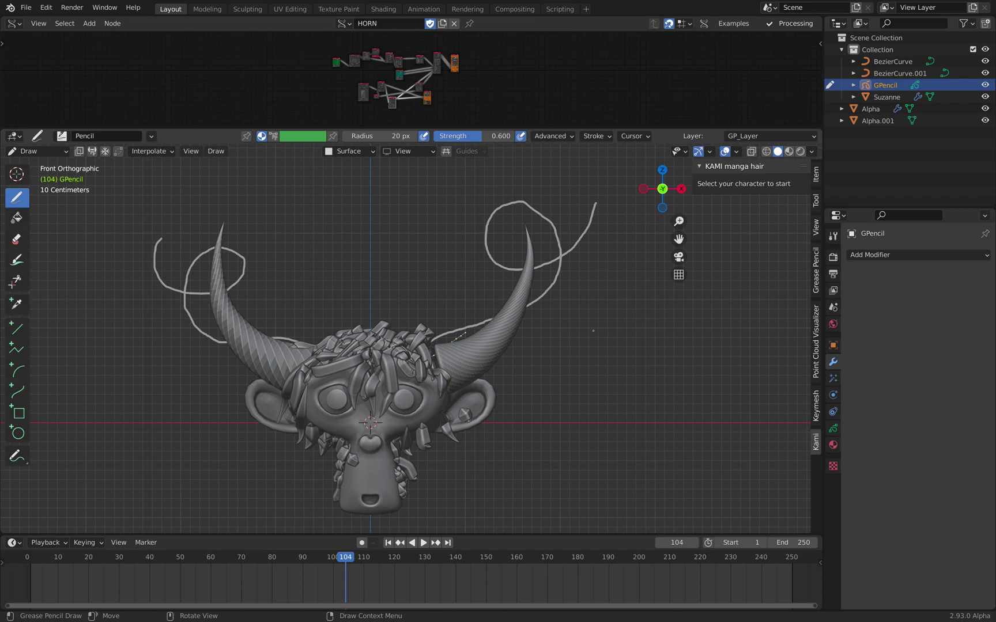
key(Right)
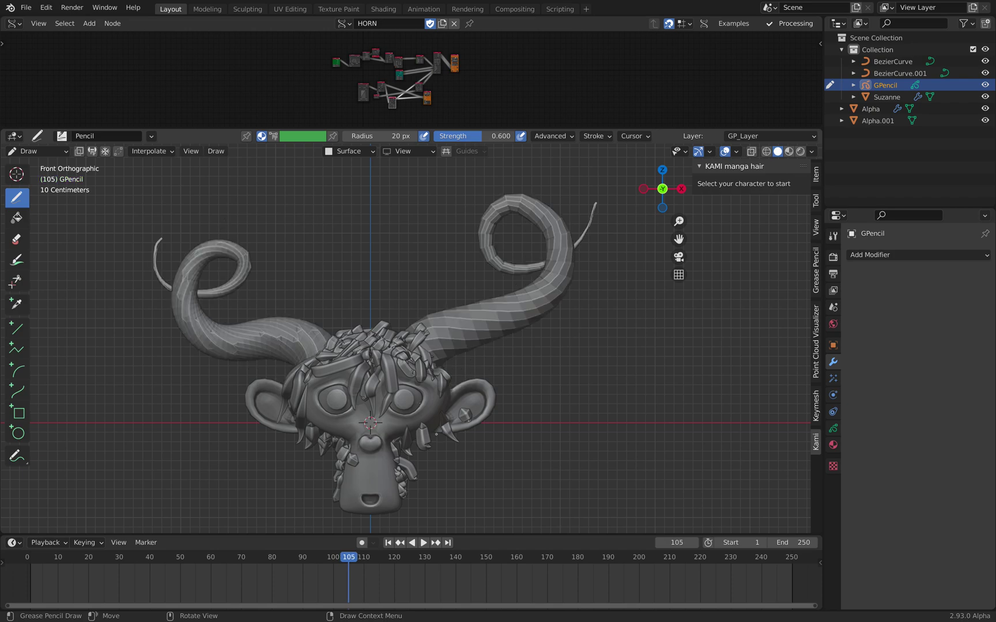
Return to Object Mode and select the newly curled Alpha.001 horn mesh
middle_drag(436, 434, 369, 311)
click(25, 152)
click(34, 165)
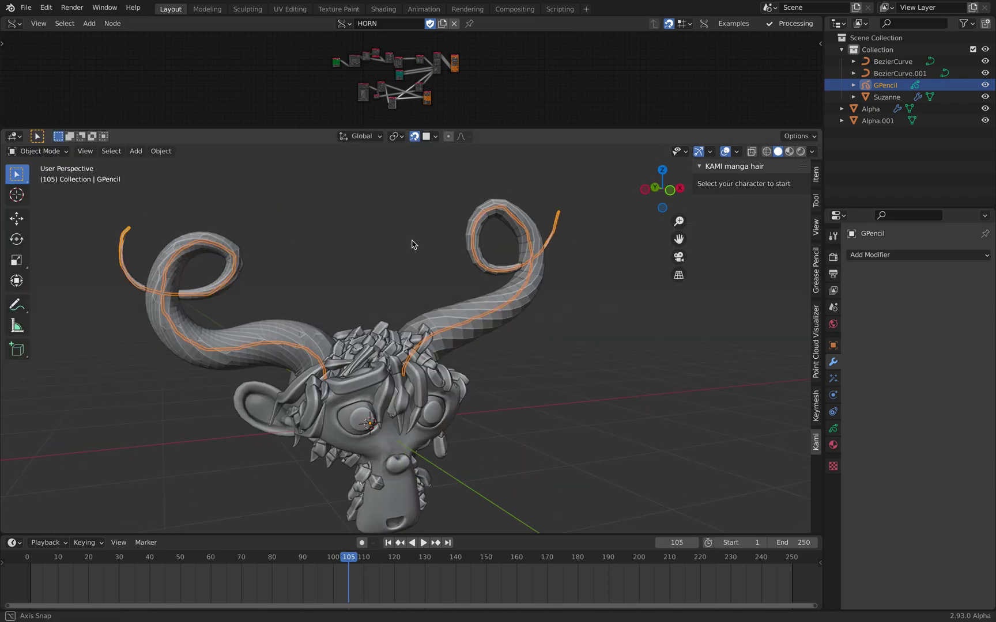
click(469, 271)
middle_drag(469, 270, 521, 254)
click(530, 247)
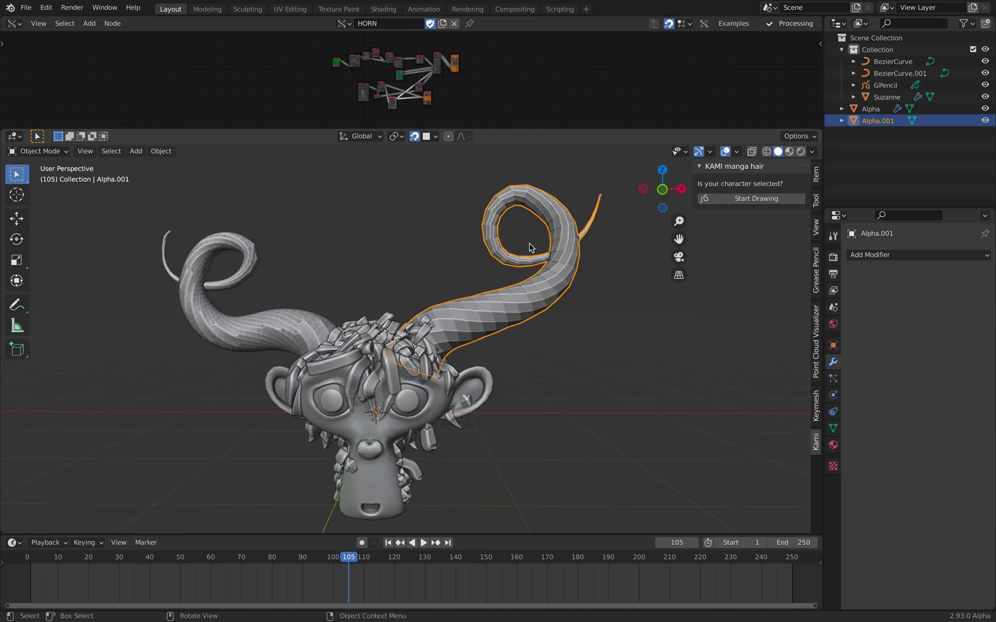
Enlarge the node editor above the 3D view and bring the HORN node tree into readable view
drag(552, 130, 444, 280)
middle_drag(429, 405, 428, 392)
click(397, 348)
scroll(396, 348, up, 4)
middle_drag(430, 154, 433, 173)
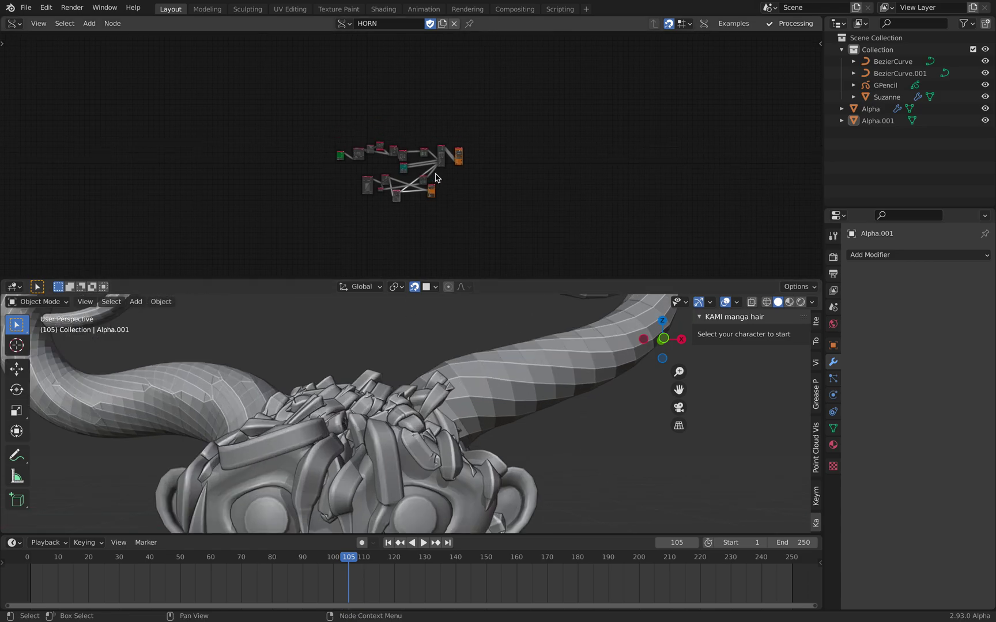
scroll(433, 167, up, 9)
scroll(433, 169, up, 3)
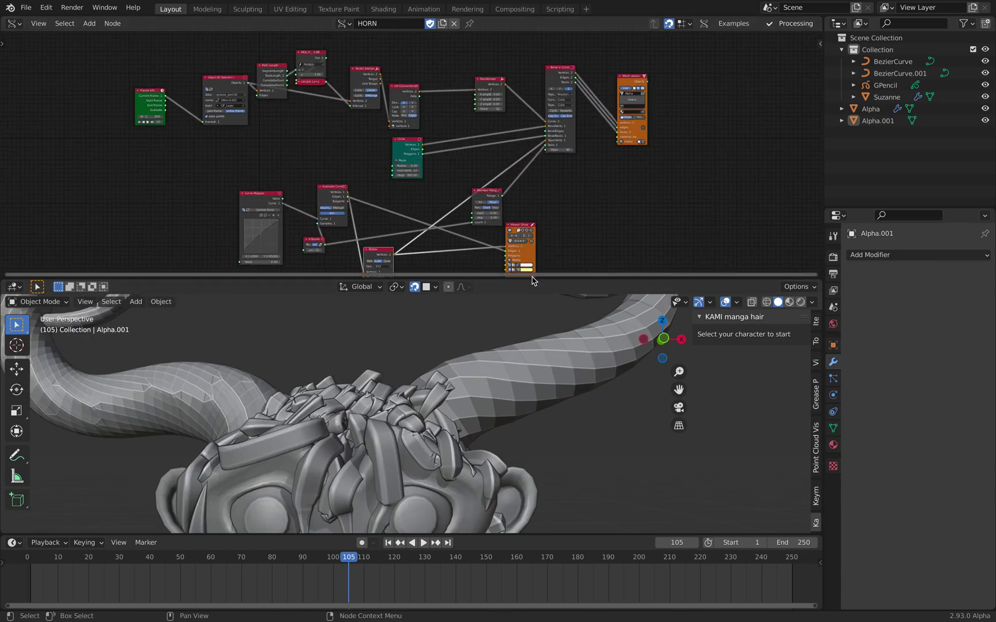
drag(532, 278, 531, 329)
scroll(311, 167, up, 4)
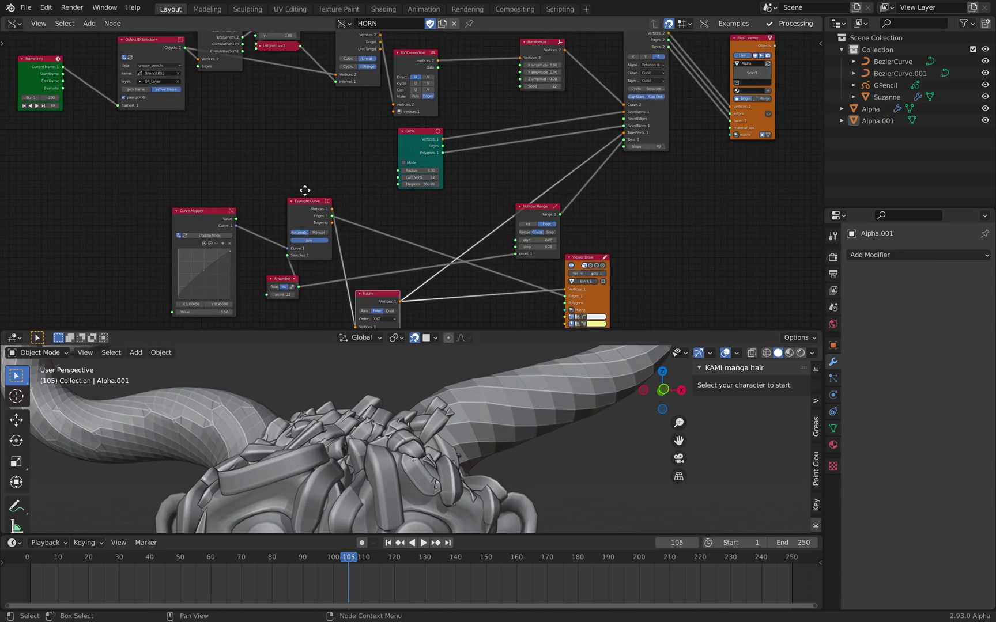
Reposition the Frame info and Object ID Selector+ nodes at the start of the HORN node tree
middle_drag(313, 160, 320, 215)
scroll(340, 118, down, 2)
scroll(242, 150, up, 3)
middle_drag(219, 129, 232, 189)
mouse_move(110, 133)
mouse_down()
mouse_move(91, 135)
mouse_move(111, 116)
mouse_up()
middle_drag(179, 127, 124, 151)
drag(189, 148, 175, 144)
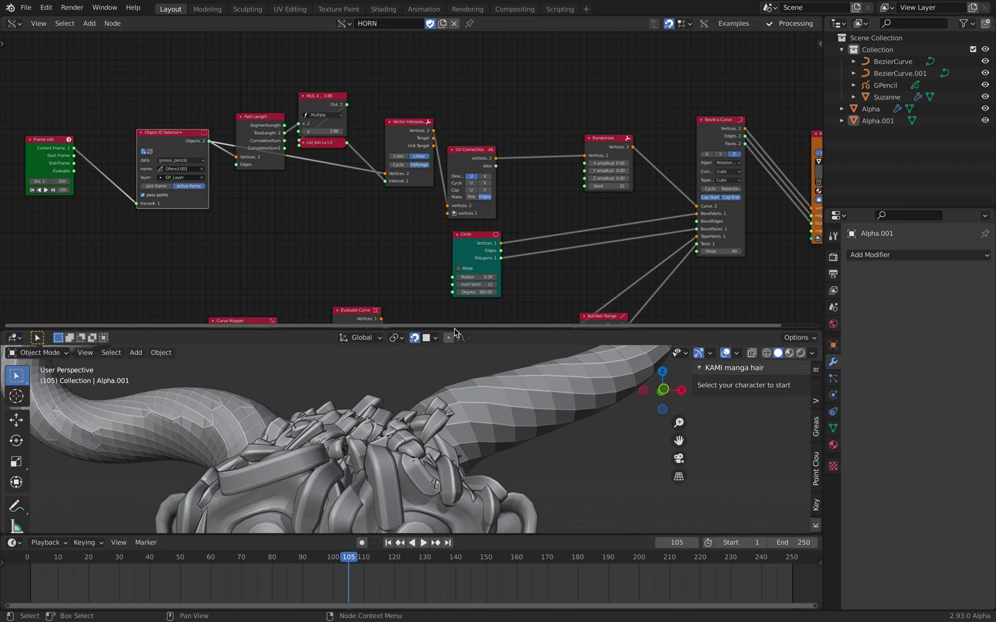
Shrink the node editor to reveal more of the 3D view and select the Alpha.001 horn mesh
drag(455, 330, 454, 224)
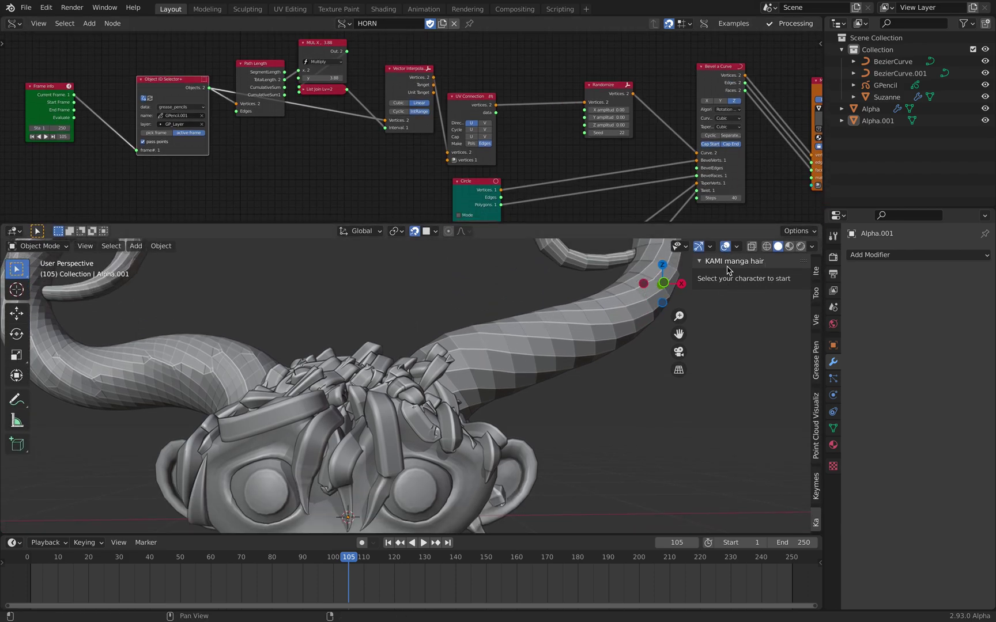
scroll(478, 377, down, 2)
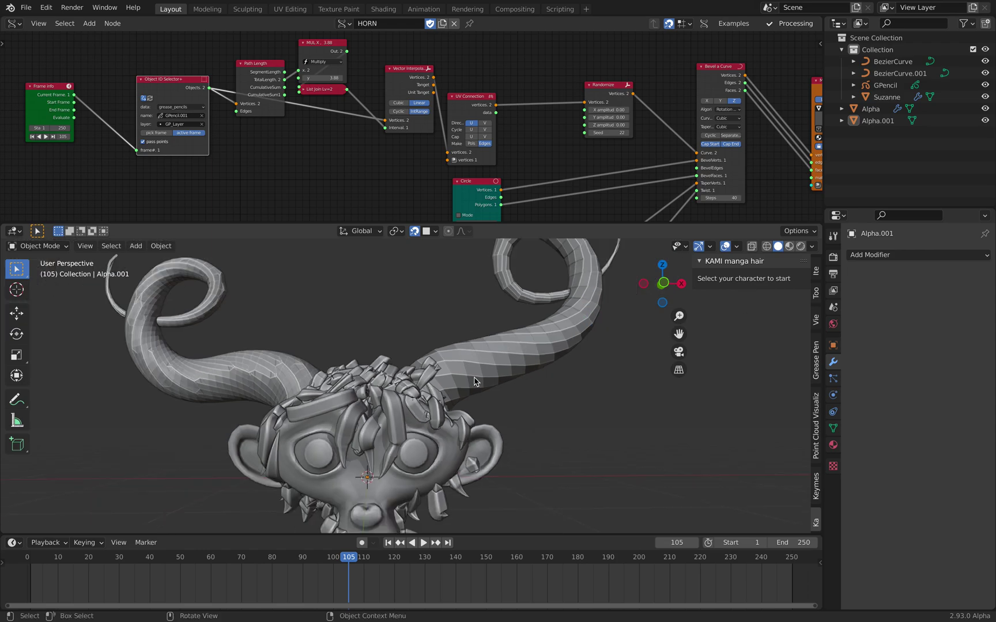
scroll(474, 382, down, 1)
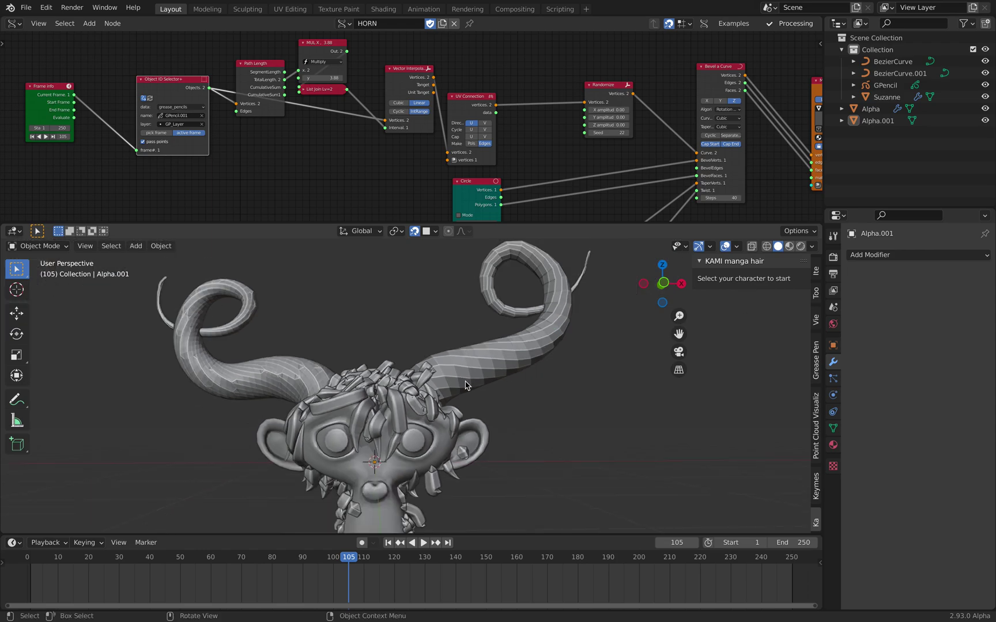
click(512, 366)
middle_drag(470, 399, 475, 406)
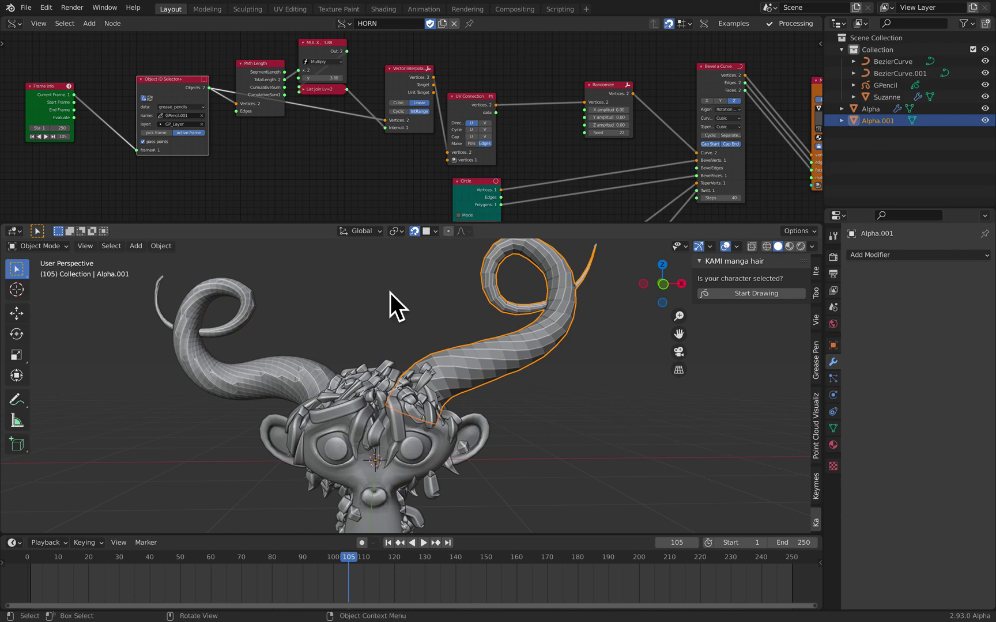
Enlarge the node editor again and move the Frame info node closer to the Object ID Selector+ node
drag(398, 224, 406, 300)
middle_drag(320, 227, 416, 235)
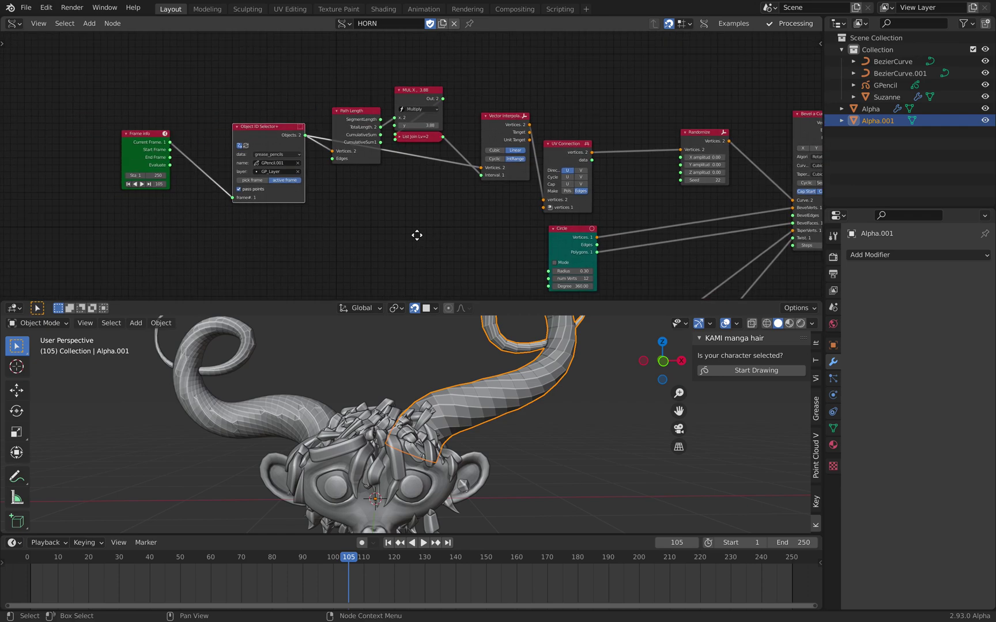
scroll(345, 212, up, 4)
mouse_move(321, 216)
middle_down()
mouse_move(278, 226)
mouse_move(333, 224)
middle_up()
scroll(278, 226, down, 3)
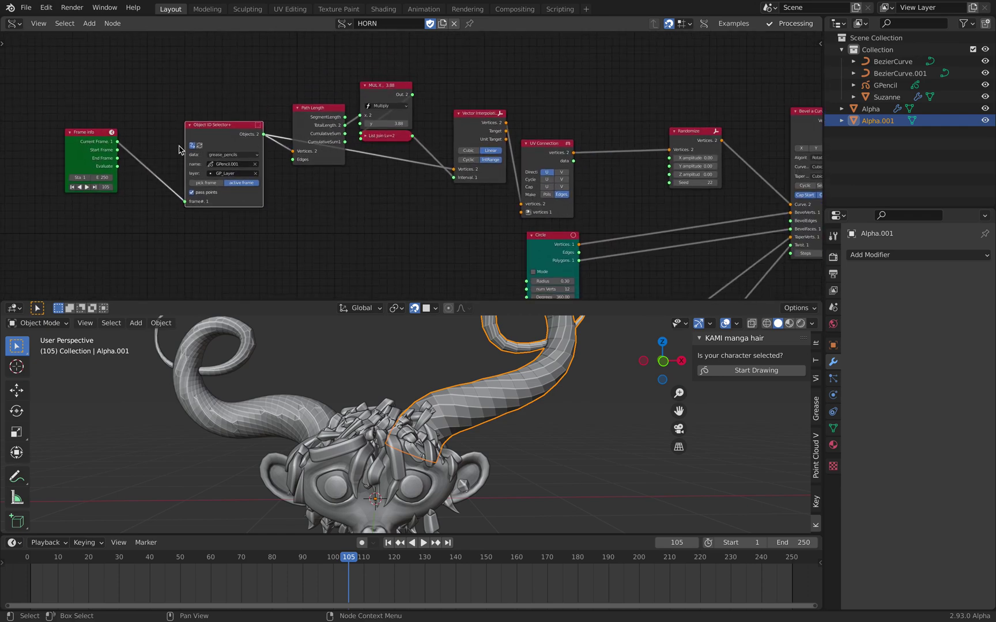
drag(101, 141, 123, 134)
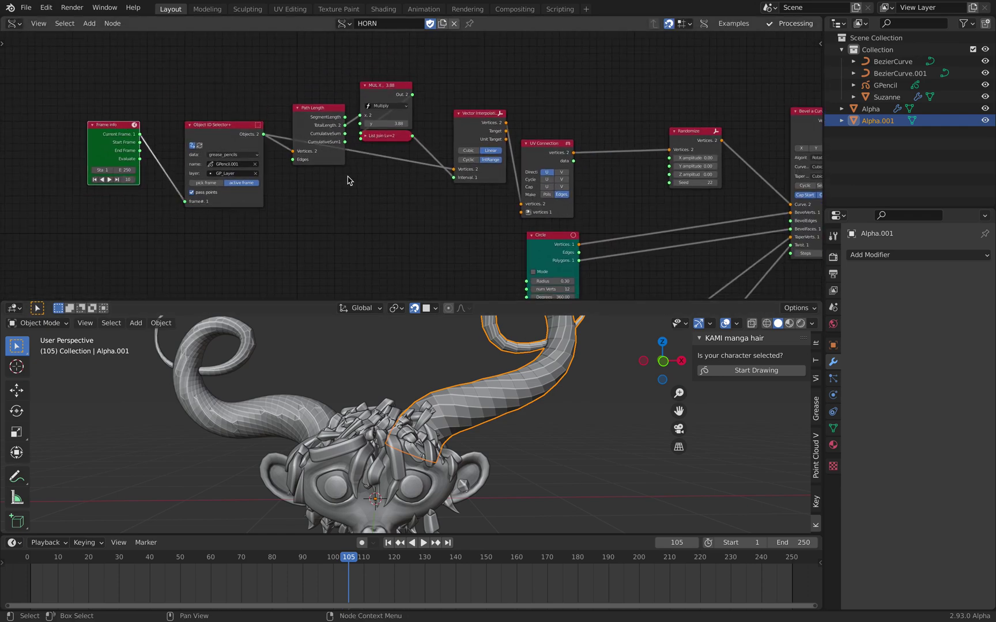
Move the Object ID Selector+ node slightly lower and the Path Length node higher to separate them
scroll(278, 178, up, 1)
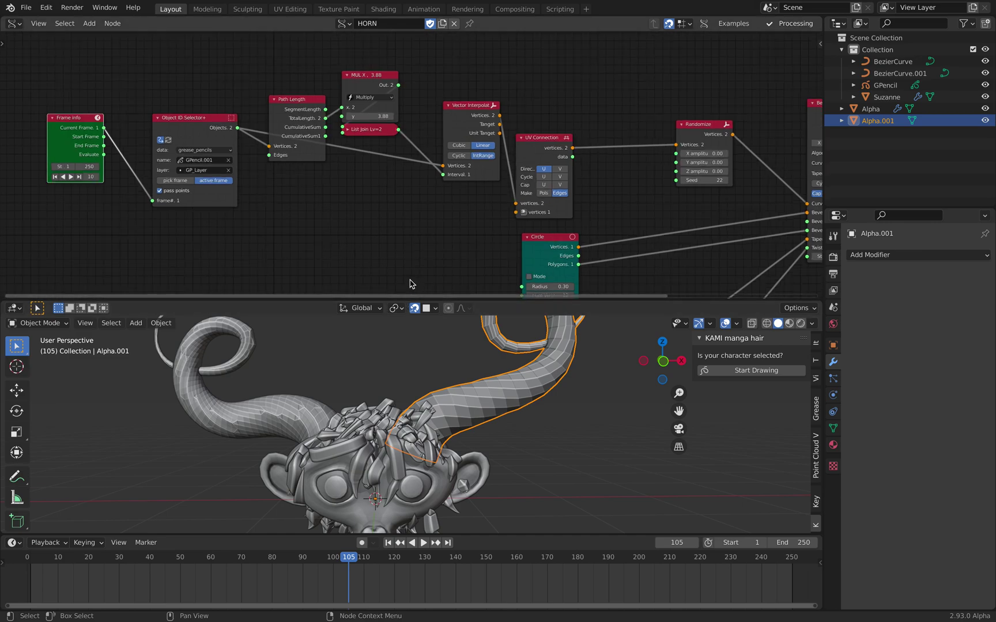
scroll(359, 224, up, 1)
middle_drag(294, 213, 365, 218)
drag(228, 130, 218, 131)
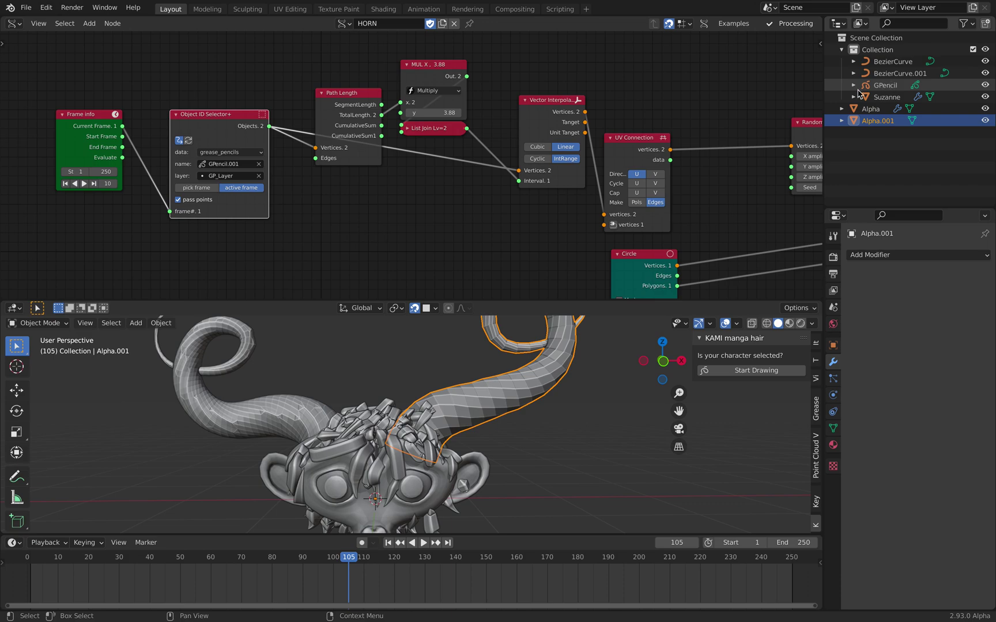
key(g)
click(235, 123)
drag(328, 96, 330, 79)
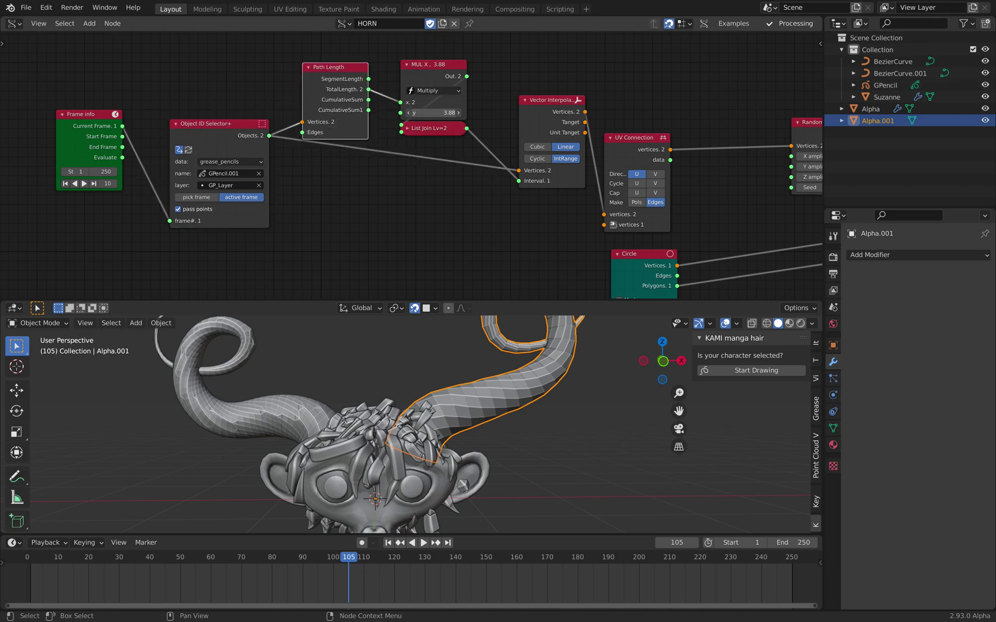
Set the y value of the Multiply node to 2.02
mouse_move(433, 113)
mouse_down()
mouse_move(397, 112)
mouse_move(440, 112)
mouse_up()
middle_drag(522, 136, 430, 120)
scroll(453, 123, down, 1)
Reposition the Vector Interpolation, UV Connection and Randomize nodes along the middle of the node chain
drag(452, 100, 435, 80)
drag(527, 123, 510, 102)
middle_drag(518, 77, 347, 96)
drag(542, 129, 530, 140)
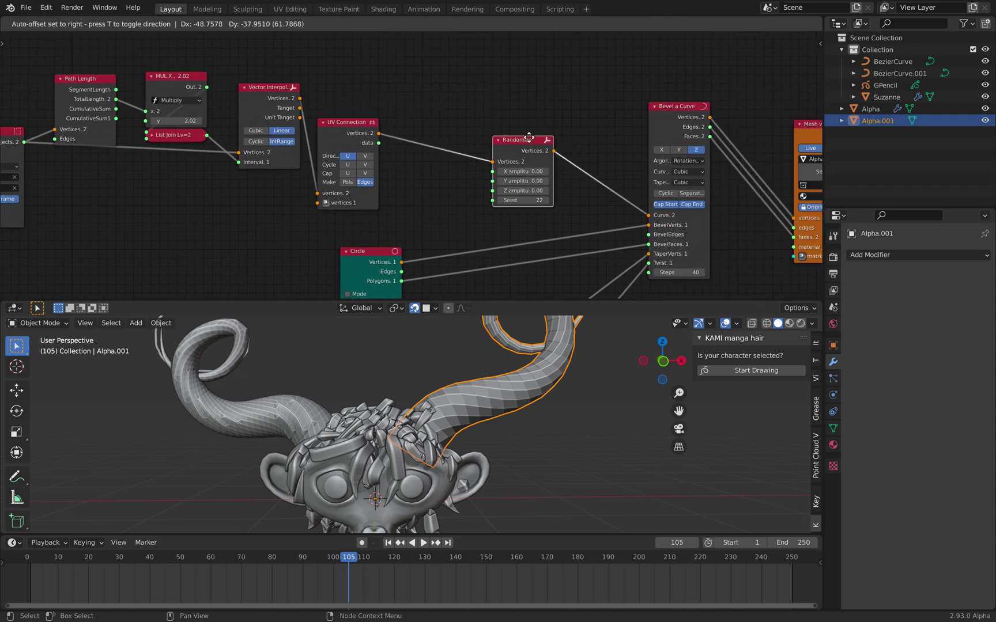
Set the Randomize node's X, Y and Z amplitudes to 0.02 and its seed to 164
scroll(530, 140, up, 1)
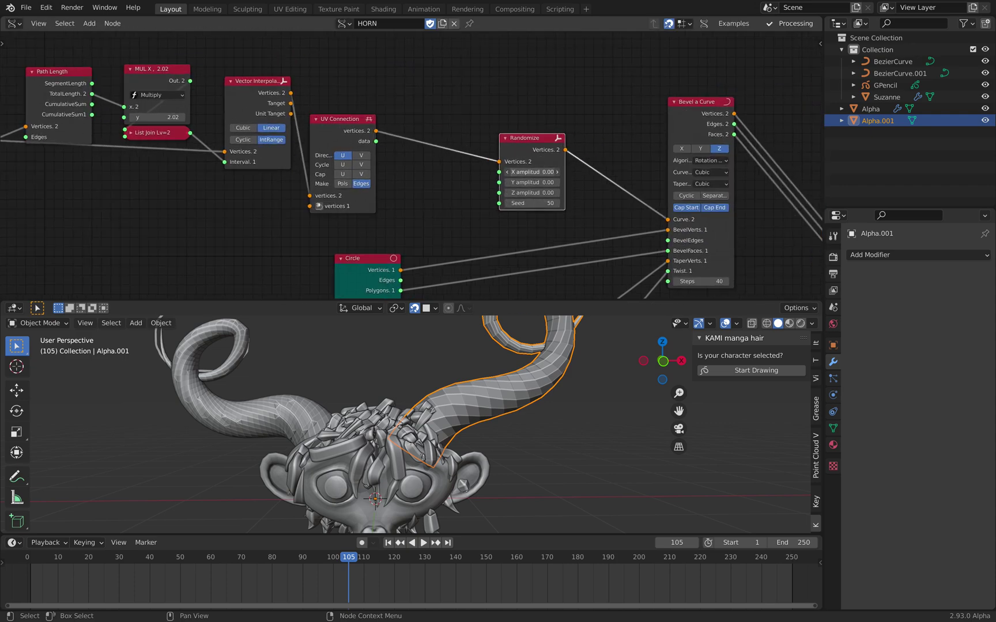
drag(534, 171, 534, 192)
text(2)
key(Return)
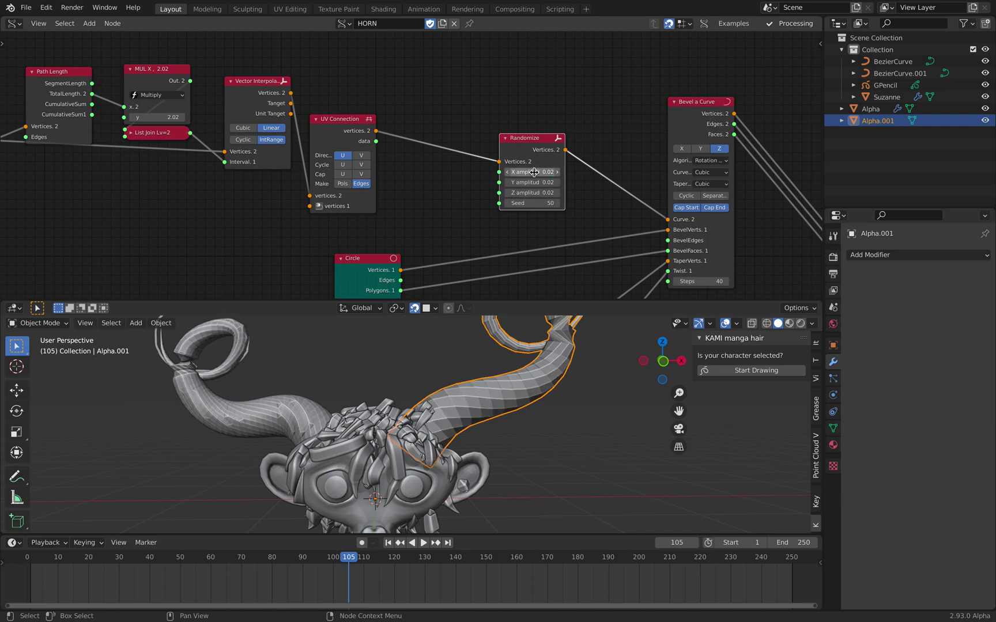
drag(530, 203, 556, 203)
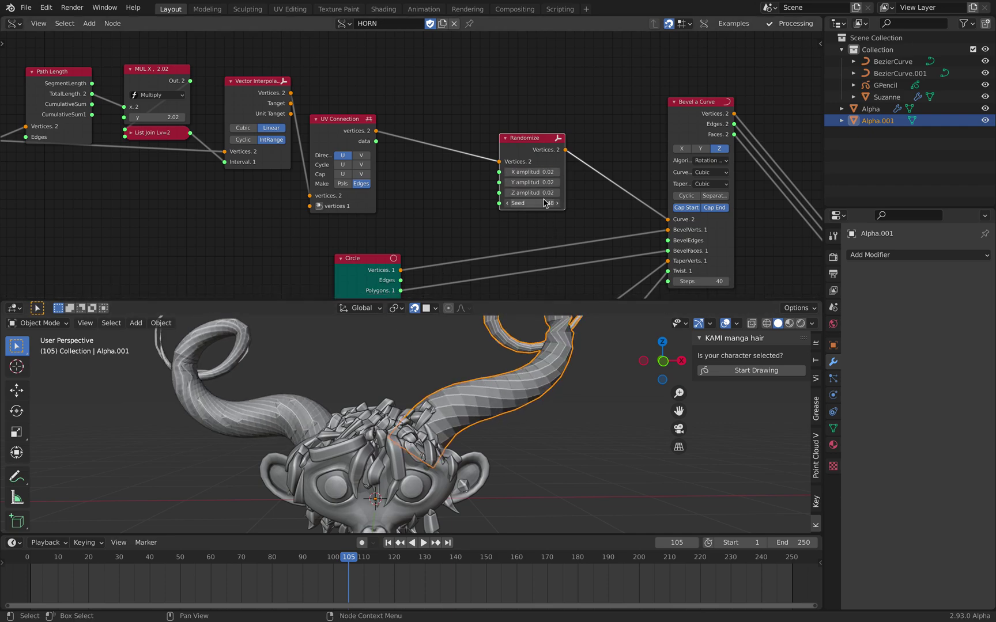
Widen the Bevel a Curve node so its option names are readable
middle_drag(704, 160, 537, 167)
scroll(538, 167, up, 2)
drag(594, 101, 623, 101)
Try the Householder and Tracking algorithms on the Bevel a Curve node, ending on Rotation difference
click(594, 167)
click(599, 185)
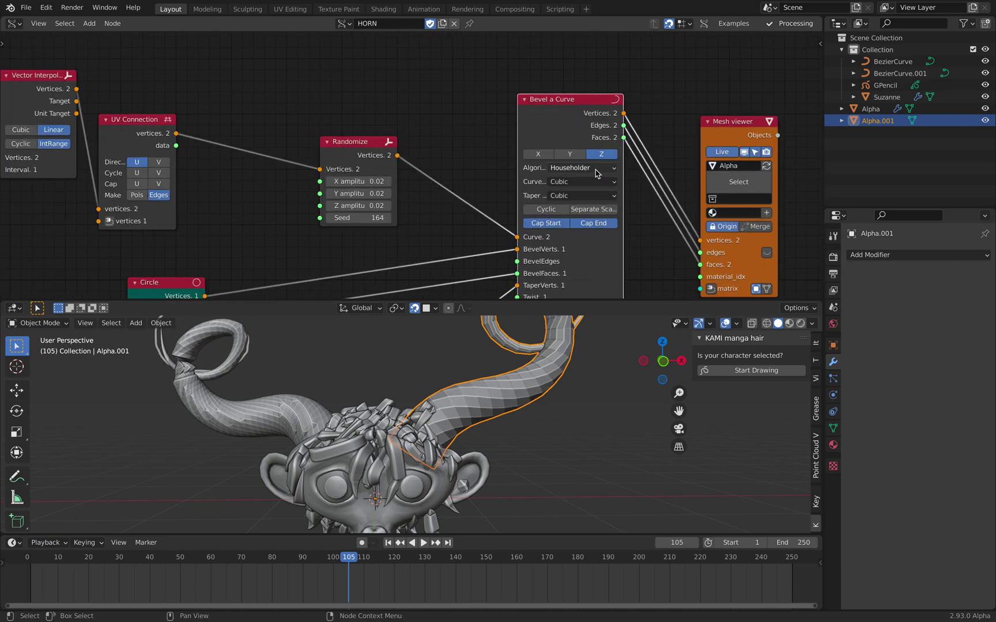
click(595, 169)
click(592, 176)
click(591, 171)
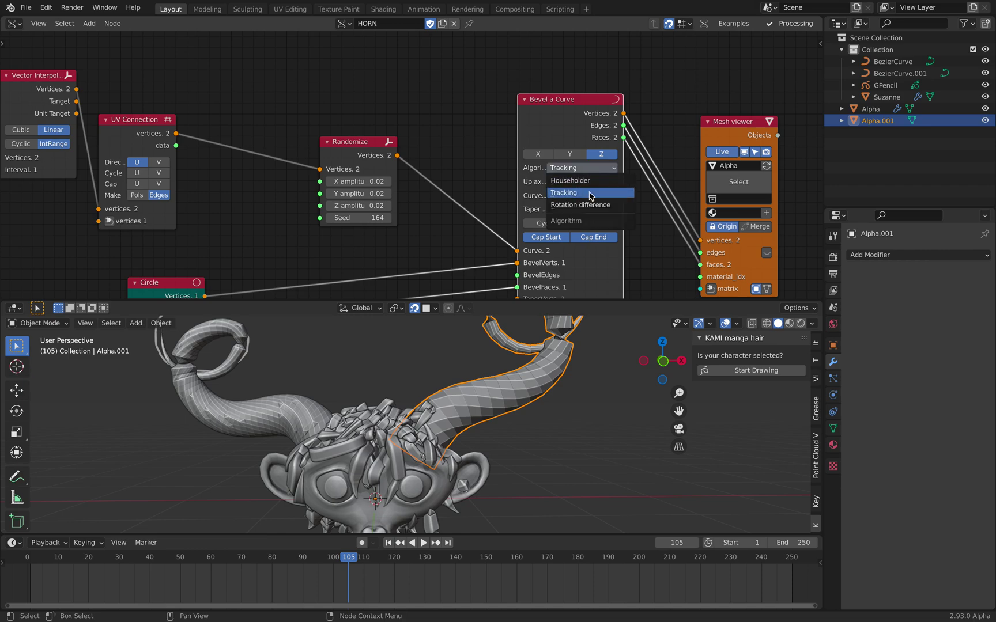
click(591, 205)
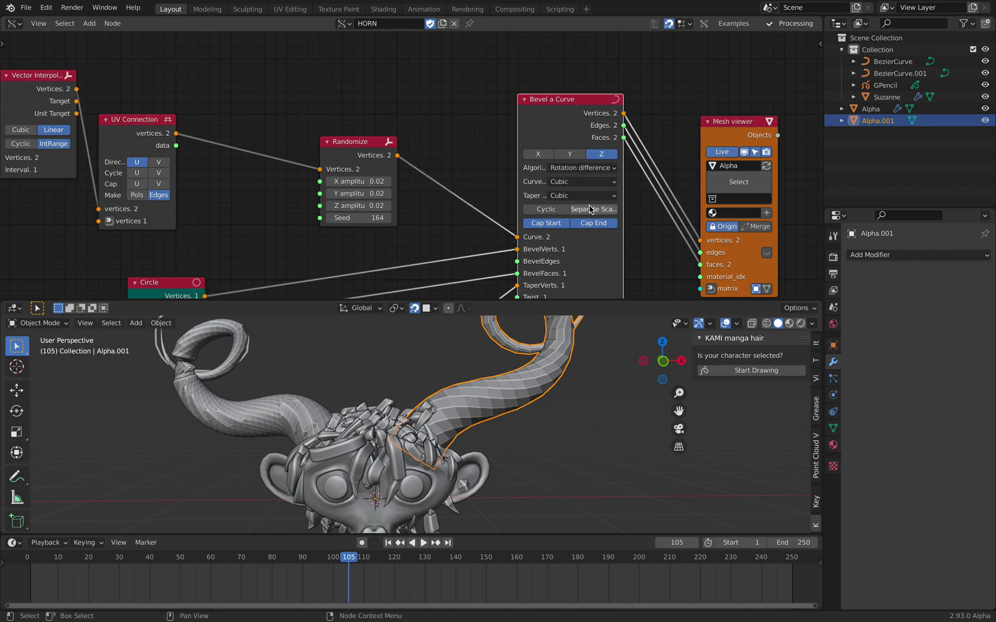
Try the X and Y orientation axes on the Bevel a Curve node and return it to Z
click(569, 155)
click(543, 156)
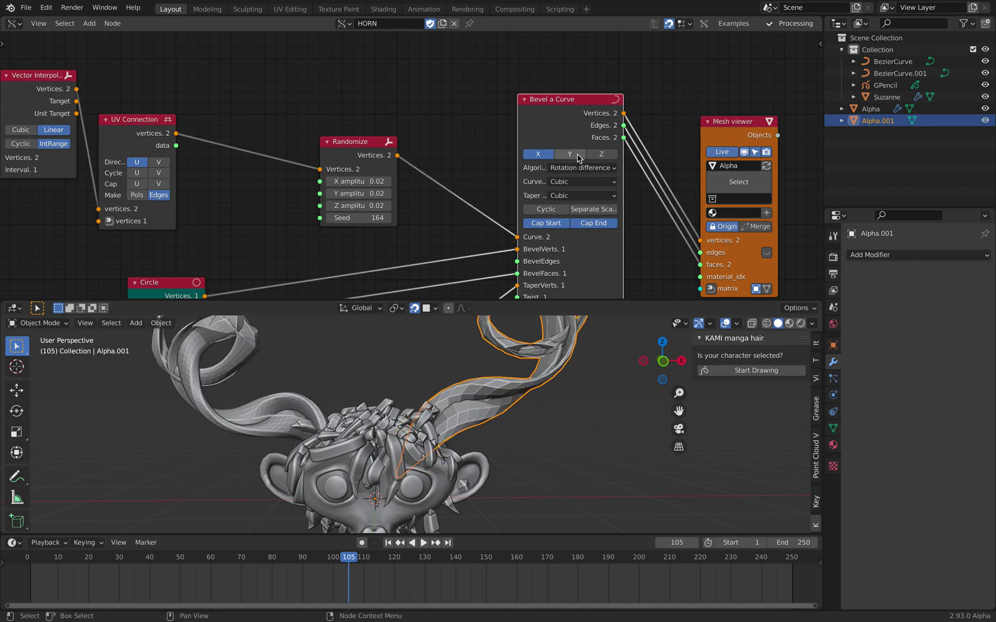
click(577, 157)
scroll(517, 417, down, 3)
mouse_move(518, 418)
middle_down()
mouse_move(527, 424)
mouse_move(503, 424)
middle_up()
scroll(503, 423, up, 2)
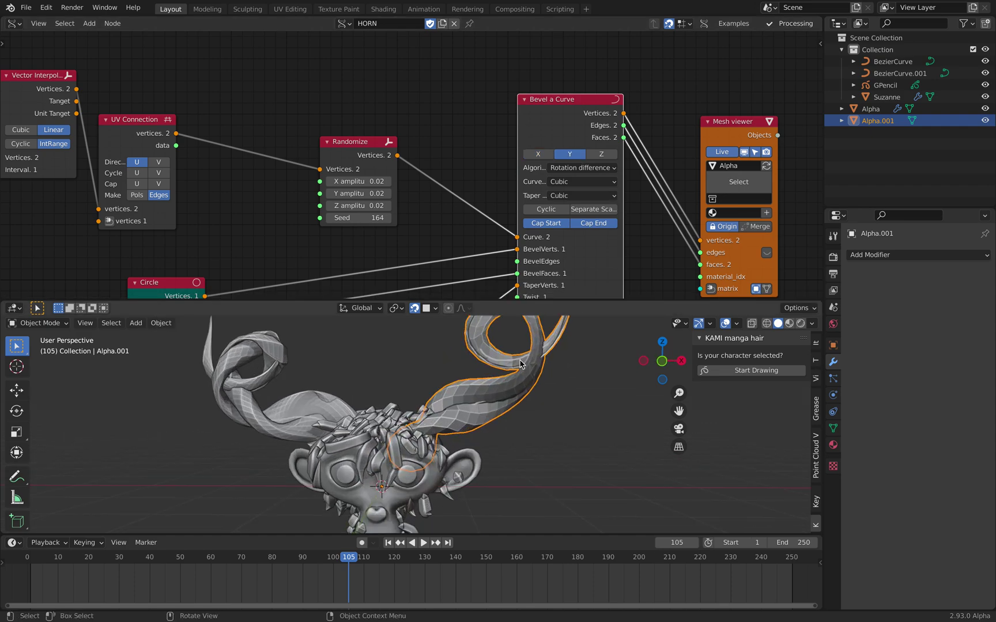
click(581, 156)
click(602, 155)
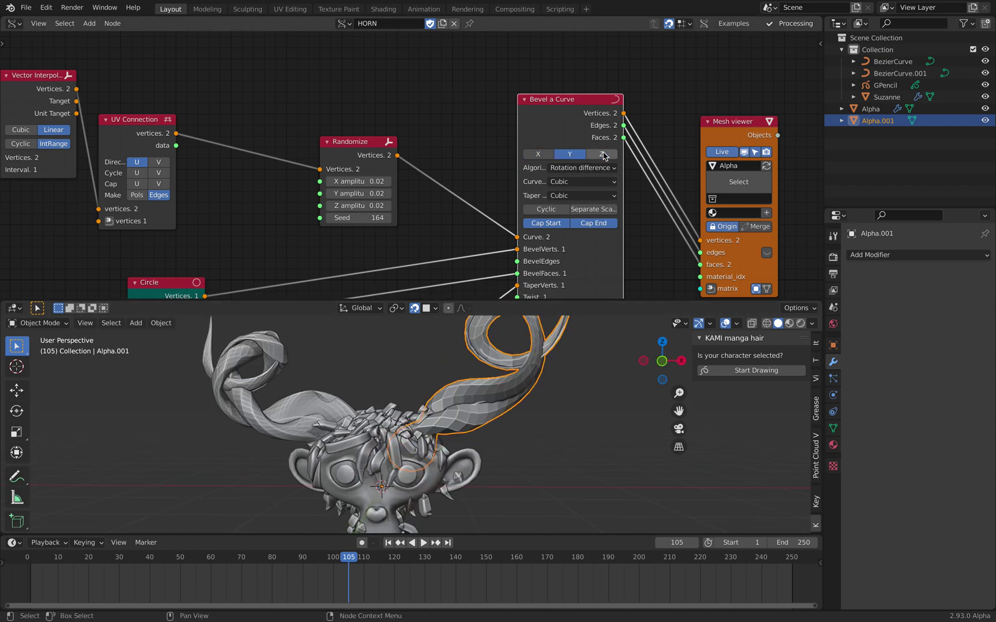
Connect the UV Connection vertices directly to the Bevel a Curve node's Curve input and delete the Randomize node
drag(352, 143, 368, 126)
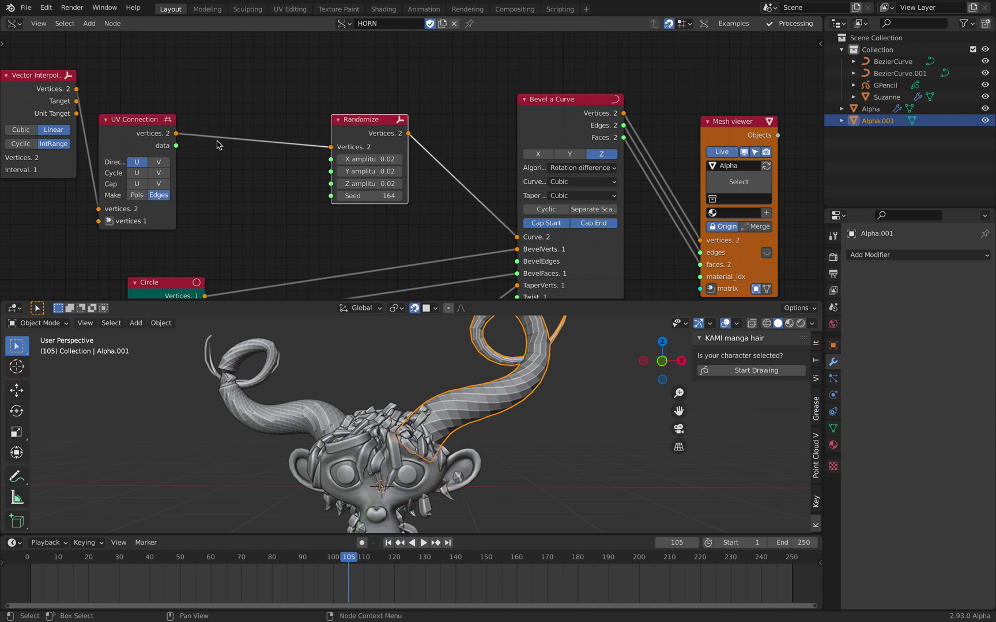
drag(176, 134, 515, 236)
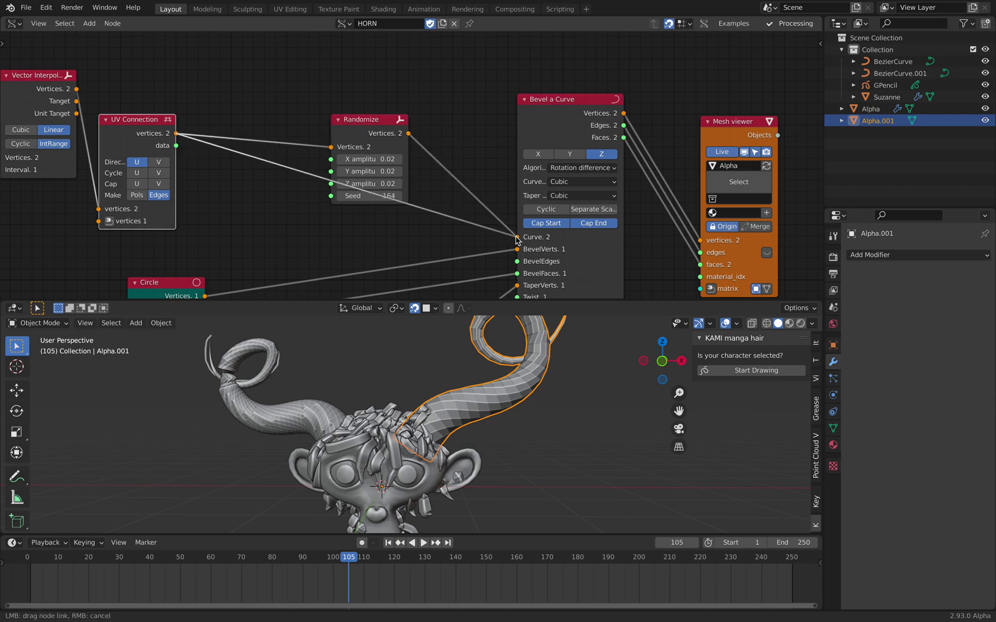
click(365, 128)
key(x)
scroll(484, 403, down, 1)
middle_drag(355, 412, 358, 412)
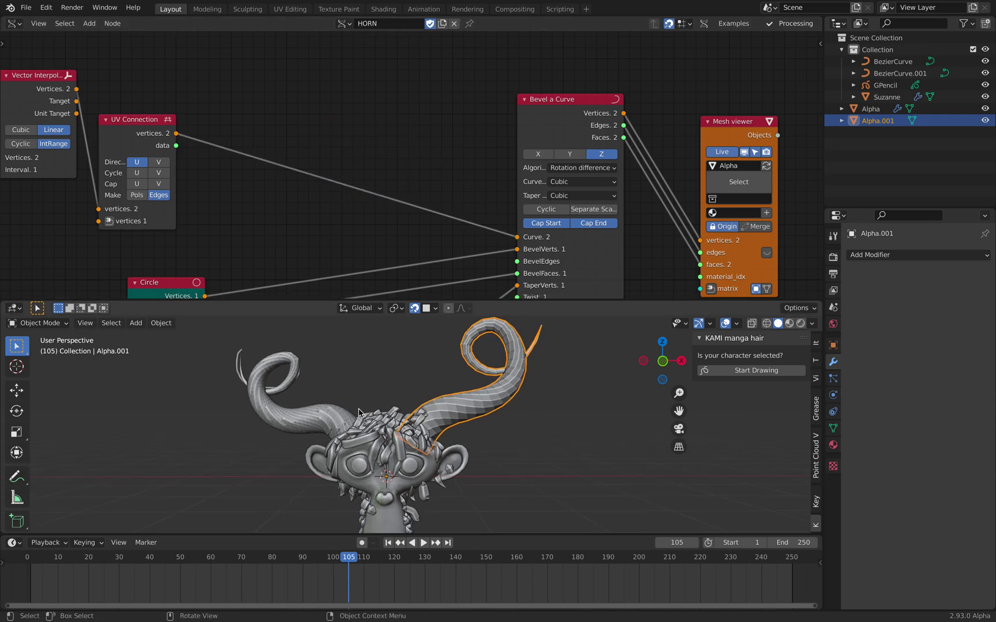
Move the Circle node nearer to the Bevel a Curve node and set its radius to 0.42
middle_drag(391, 197, 489, 135)
middle_drag(387, 159, 413, 89)
drag(302, 167, 483, 126)
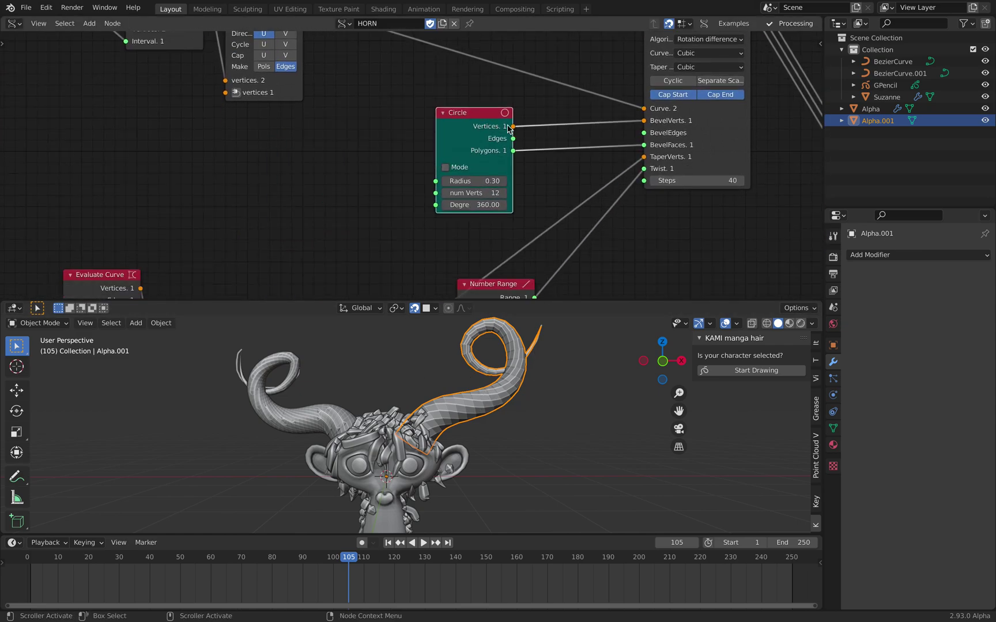
middle_drag(503, 142, 456, 145)
mouse_move(415, 183)
mouse_down()
mouse_move(455, 185)
mouse_move(427, 184)
mouse_move(406, 200)
mouse_up()
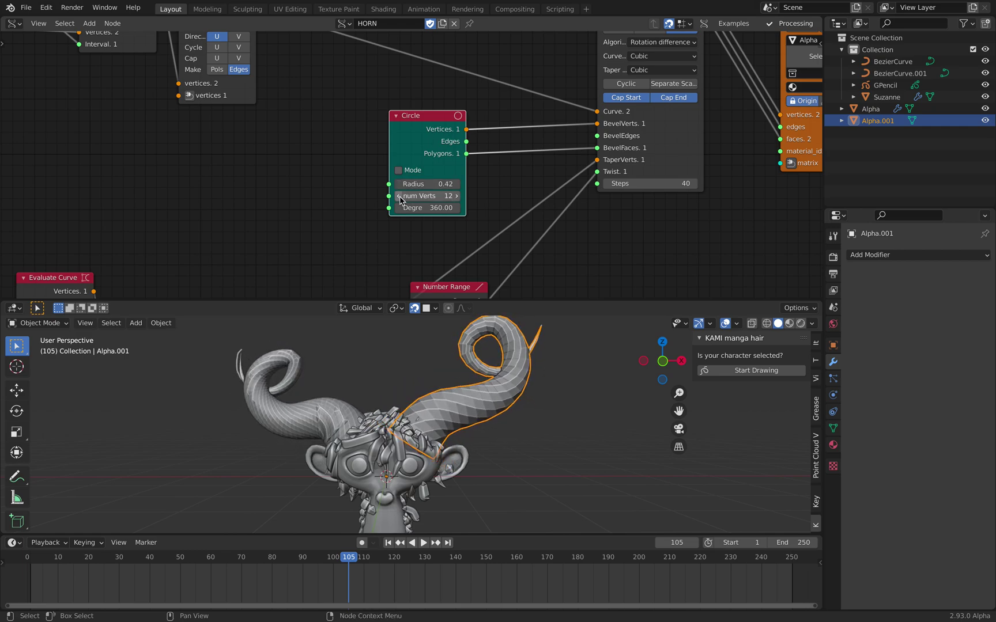
Reduce the Circle node's number of vertices to 7 and check the horns' faceted profile
click(400, 196)
click(400, 197)
click(400, 197)
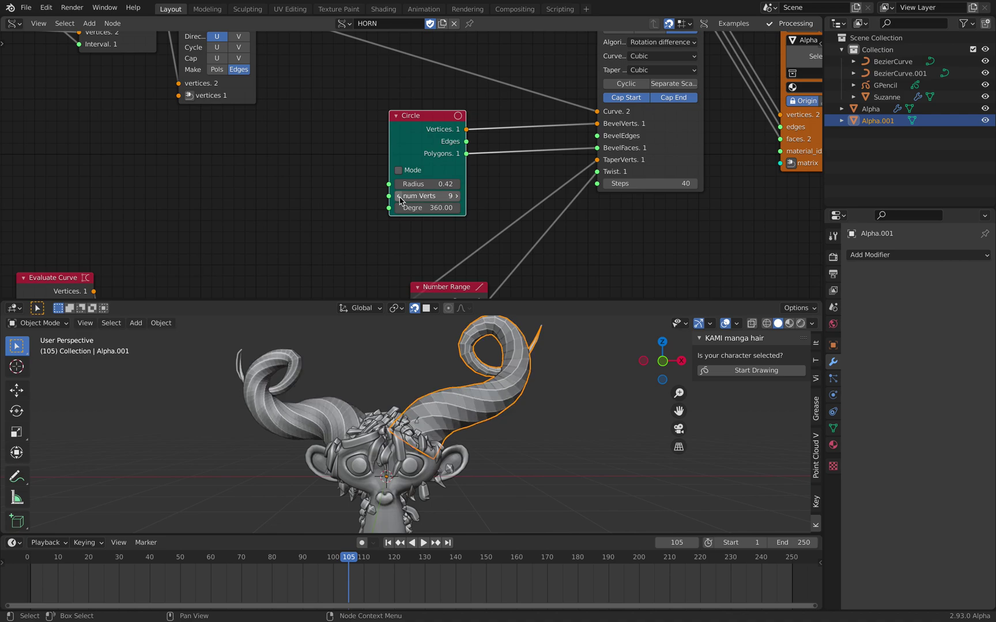
click(400, 197)
click(400, 197)
mouse_move(420, 350)
middle_down()
mouse_move(438, 353)
mouse_move(422, 355)
middle_up()
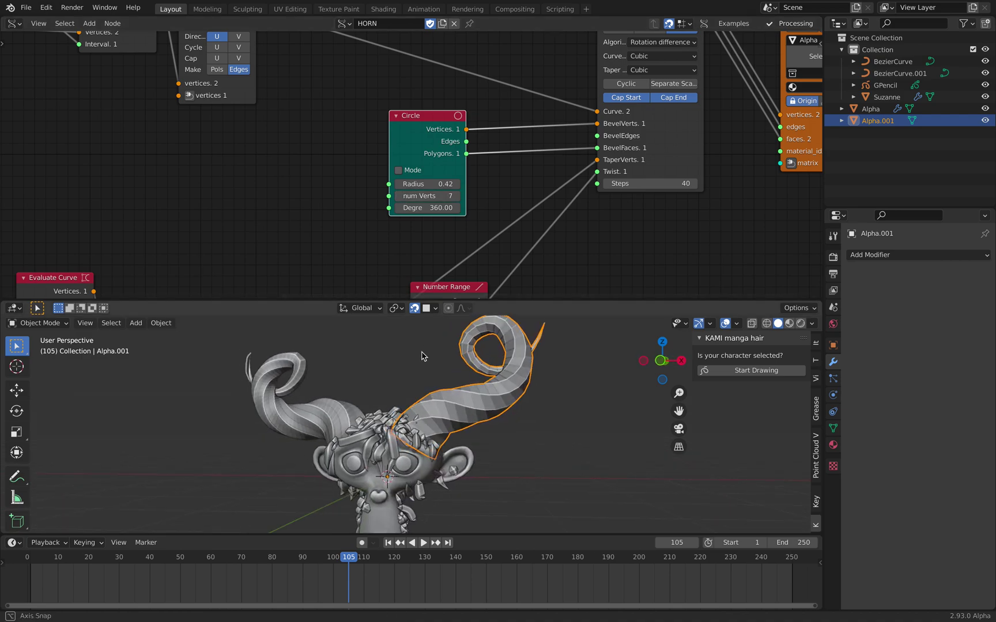
Deselect the horn mesh, save the file and look at the horns from another angle
click(568, 369)
key(ctrl+s)
middle_drag(568, 369, 582, 367)
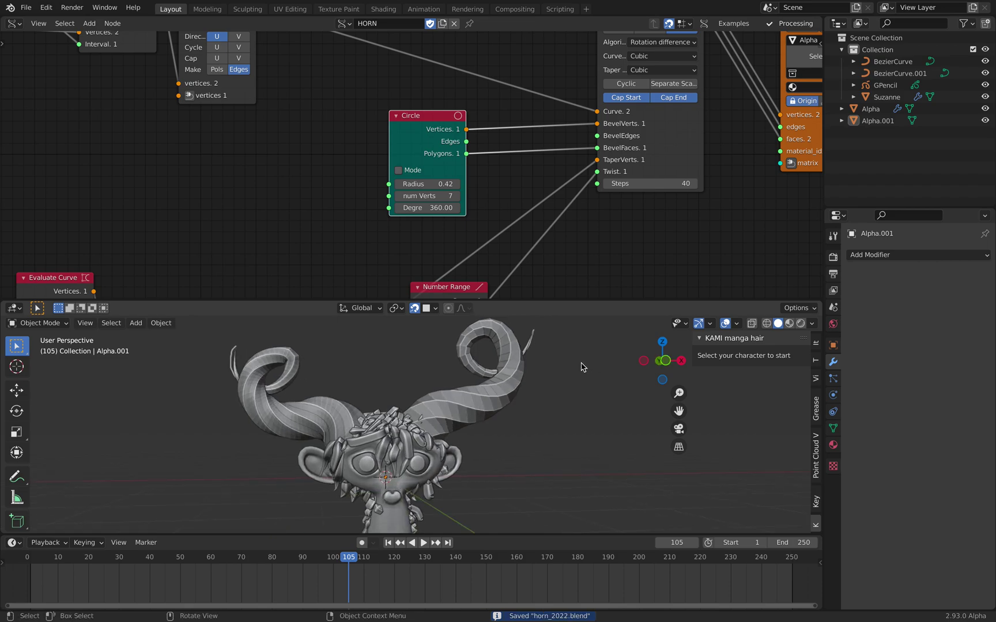
Set the Bevel a Curve node's steps to 46
middle_drag(552, 185, 506, 173)
click(598, 172)
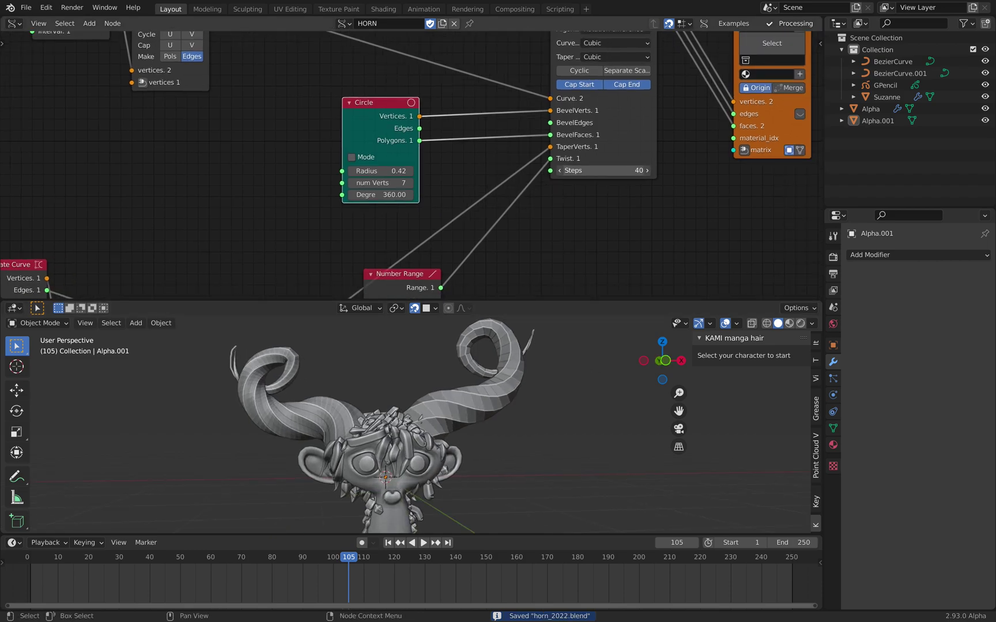
text(8)
key(Return)
mouse_move(597, 170)
mouse_down()
mouse_move(648, 170)
mouse_move(596, 171)
mouse_up()
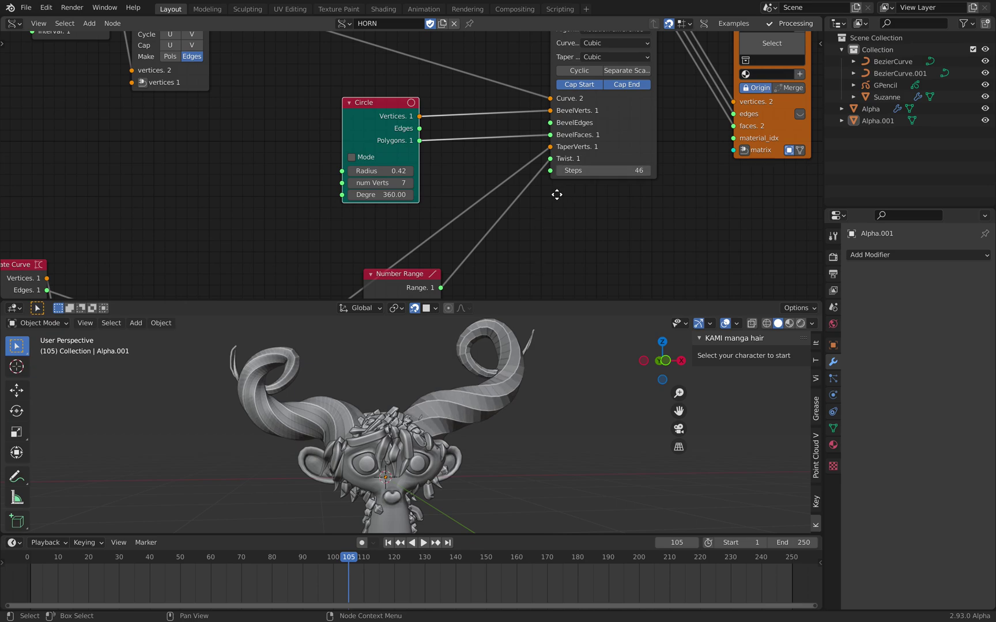
middle_drag(556, 195, 504, 251)
scroll(504, 251, down, 2)
scroll(504, 251, down, 1)
middle_drag(589, 163, 555, 243)
scroll(542, 192, up, 1)
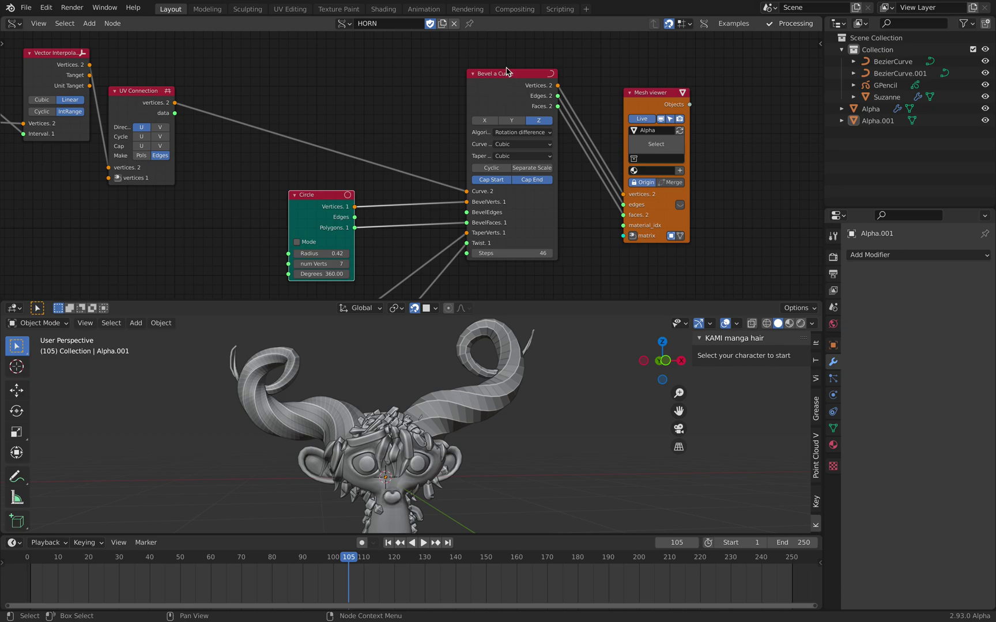
Move the Bevel a Curve node nearer to the Mesh viewer node
drag(506, 70, 517, 68)
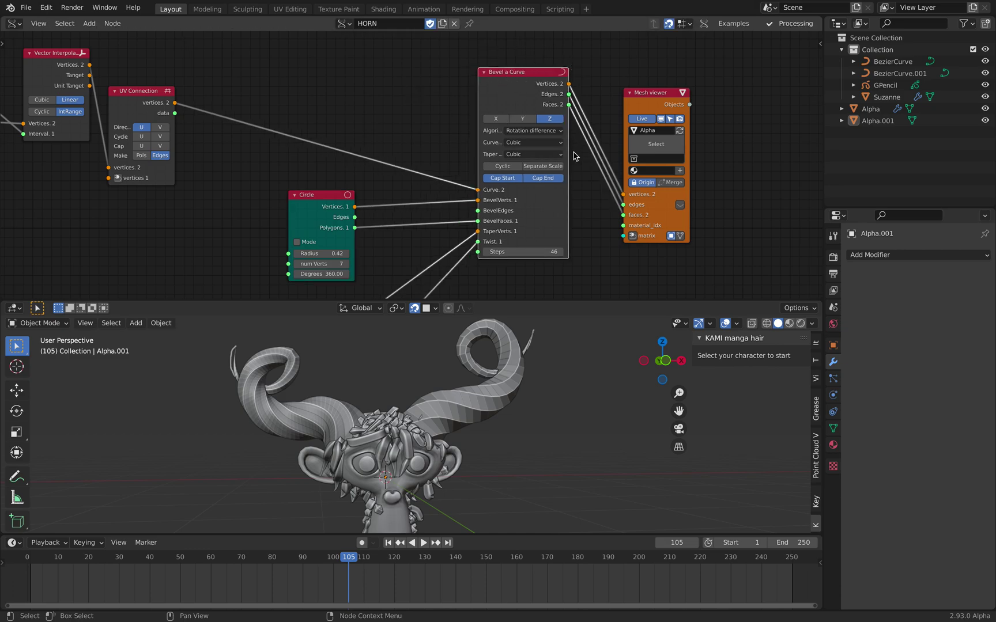
scroll(574, 156, up, 3)
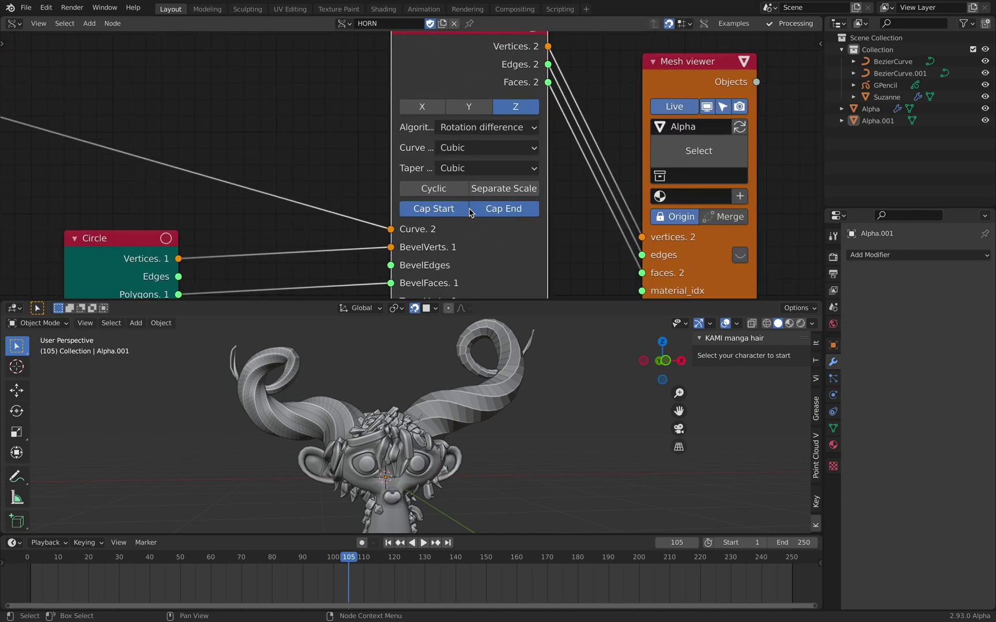
scroll(539, 228, down, 4)
middle_drag(540, 229, 566, 187)
Shift the Number Range node slightly away from the Rotate node, placing it above the Viewer Draw node
scroll(567, 187, down, 3)
middle_drag(499, 235, 640, 73)
scroll(518, 160, up, 3)
drag(428, 166, 469, 162)
scroll(468, 162, down, 3)
middle_drag(469, 162, 605, 119)
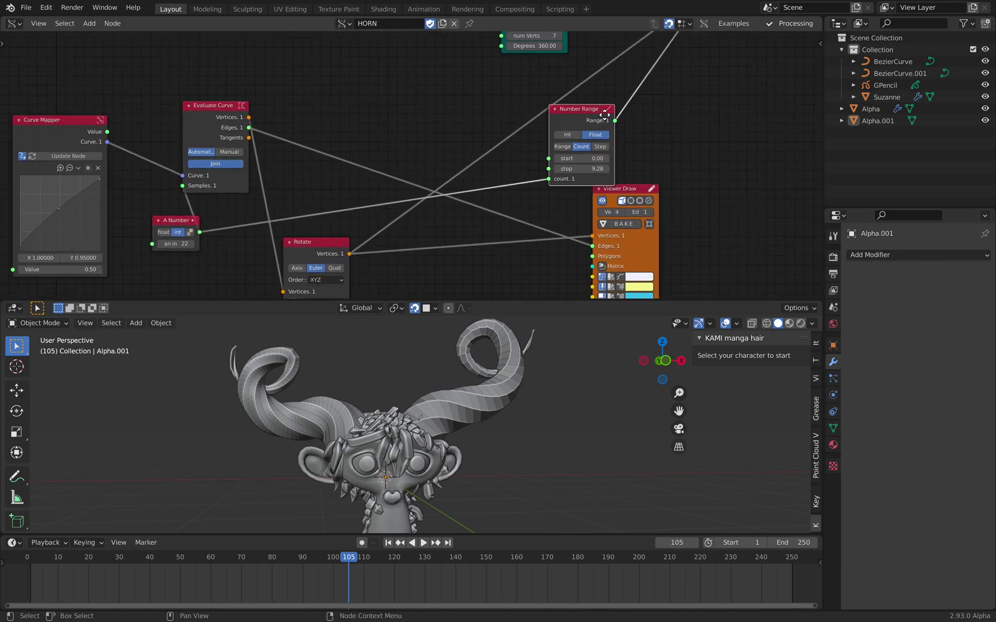
Raise the Curve Mapper curve's middle point to about X 0.425, Y 0.647 while the animation plays
middle_drag(370, 129, 539, 134)
scroll(333, 136, up, 1)
scroll(207, 215, up, 2)
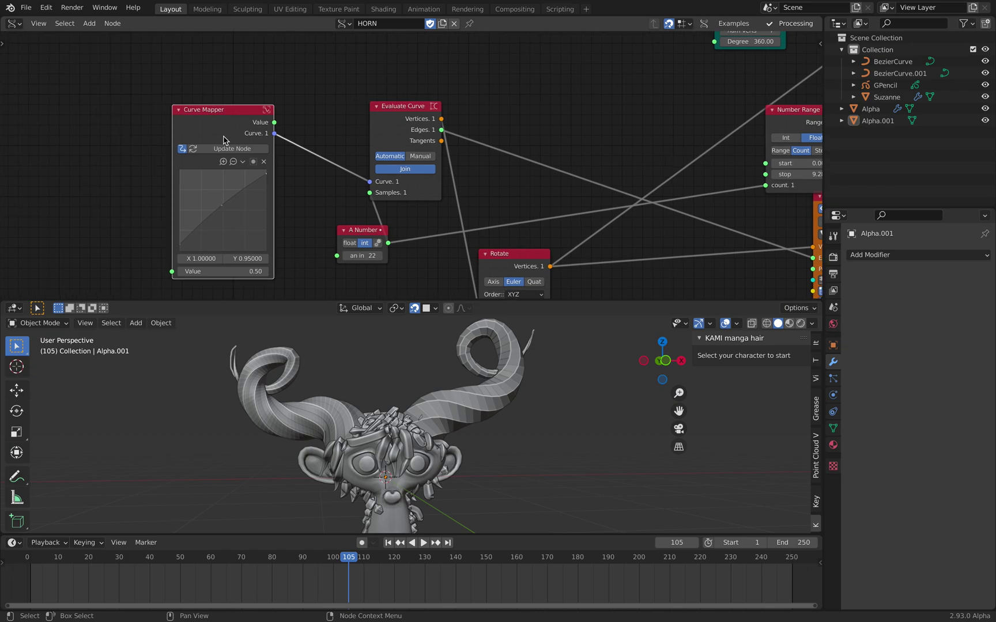
key(space)
click(207, 214)
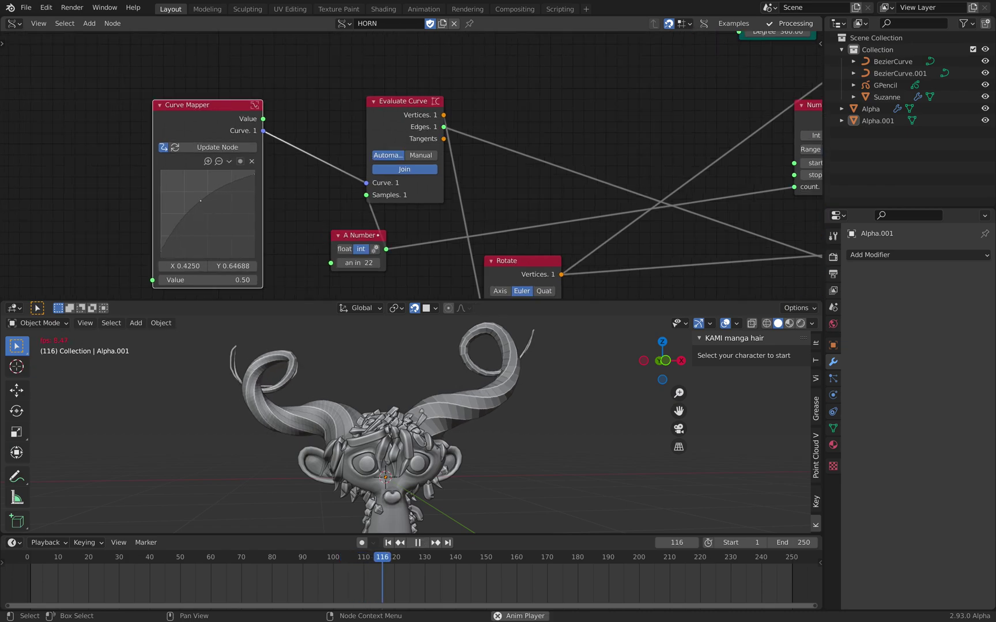
drag(206, 214, 197, 203)
key(space)
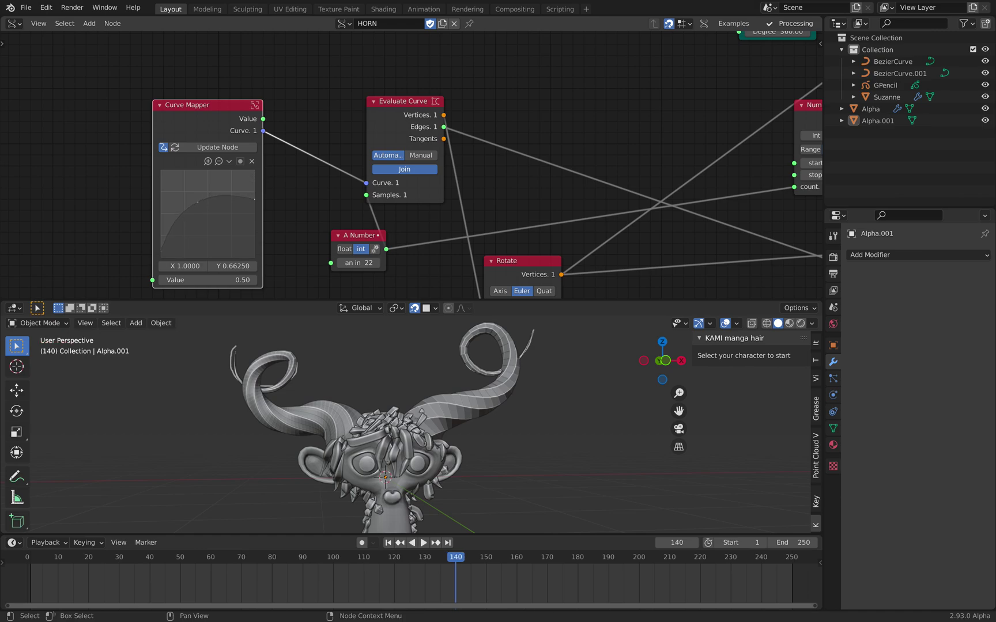
Set the Curve Mapper curve's end point to X 1.0, Y 0.99375 during playback
key(space)
mouse_move(252, 180)
mouse_down()
mouse_move(254, 189)
mouse_move(254, 172)
mouse_up()
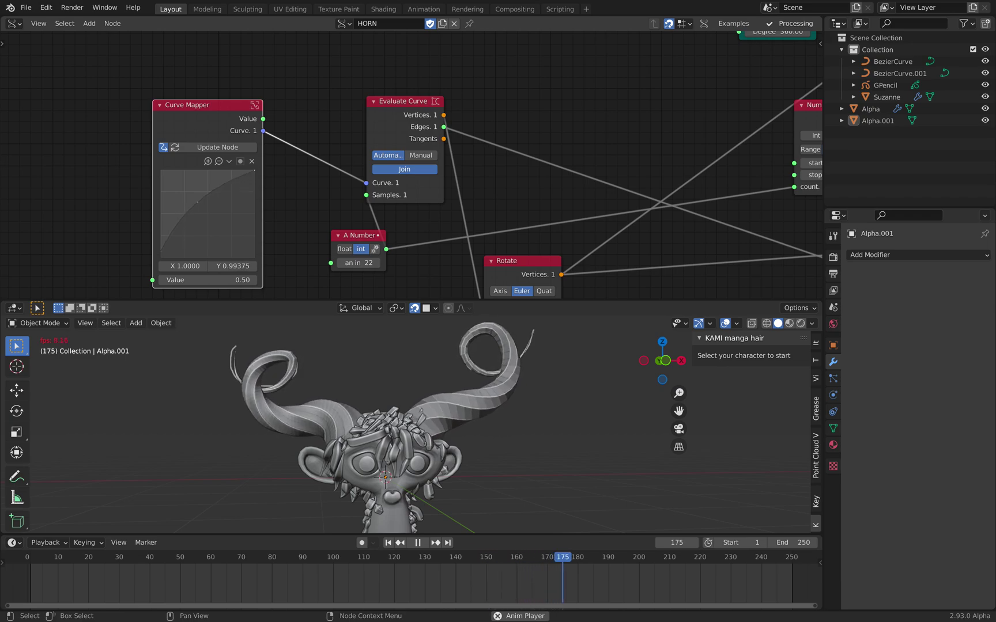
key(space)
Rearrange the Curve Mapper and Evaluate Curve nodes, leaving more space between them
middle_drag(332, 161, 221, 140)
drag(302, 99, 298, 80)
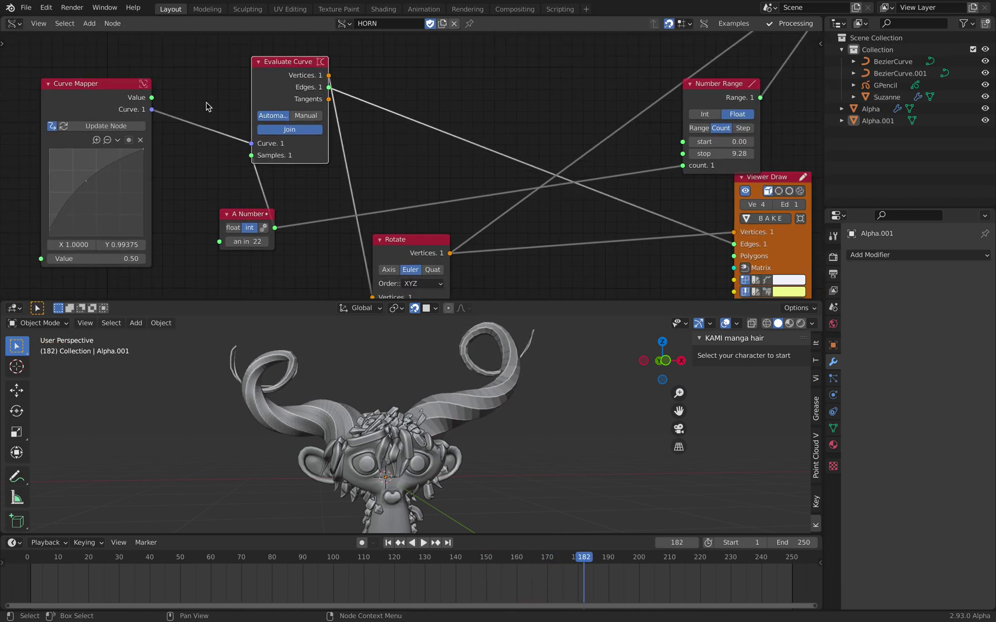
middle_drag(201, 173, 236, 195)
mouse_move(145, 118)
mouse_down()
mouse_move(170, 110)
mouse_move(157, 109)
mouse_up()
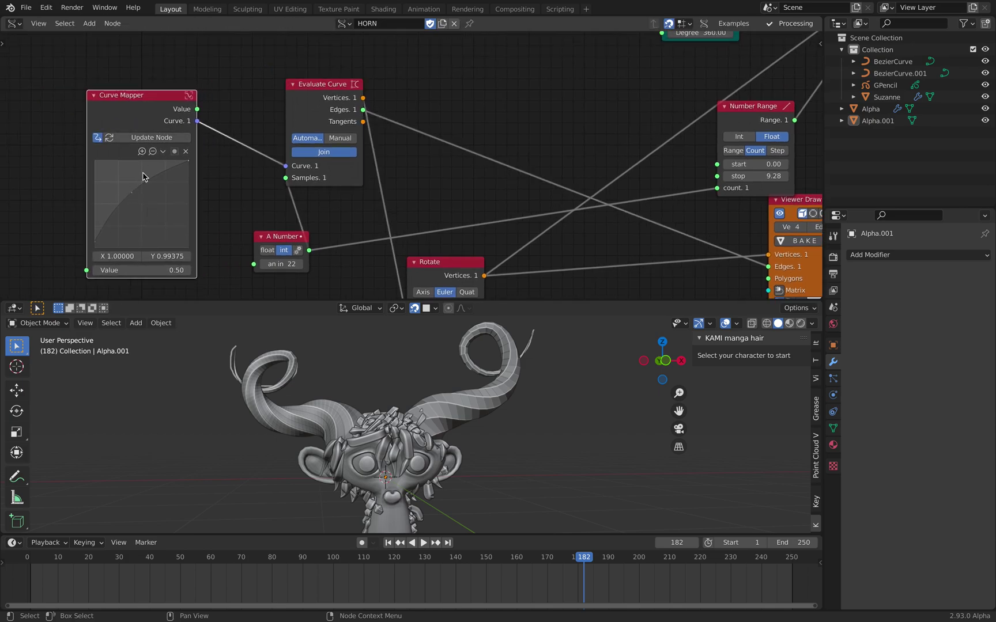
middle_drag(240, 157, 197, 156)
drag(261, 111, 314, 105)
middle_drag(266, 249, 261, 235)
Play the animation while varying the A Number node's integer and set it to 16
key(space)
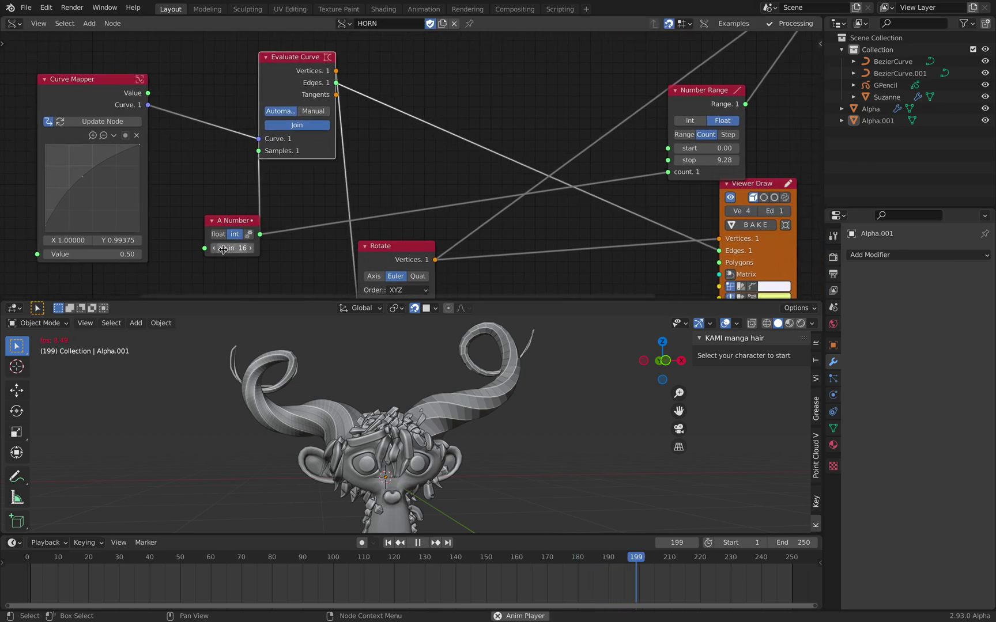
drag(222, 249, 174, 249)
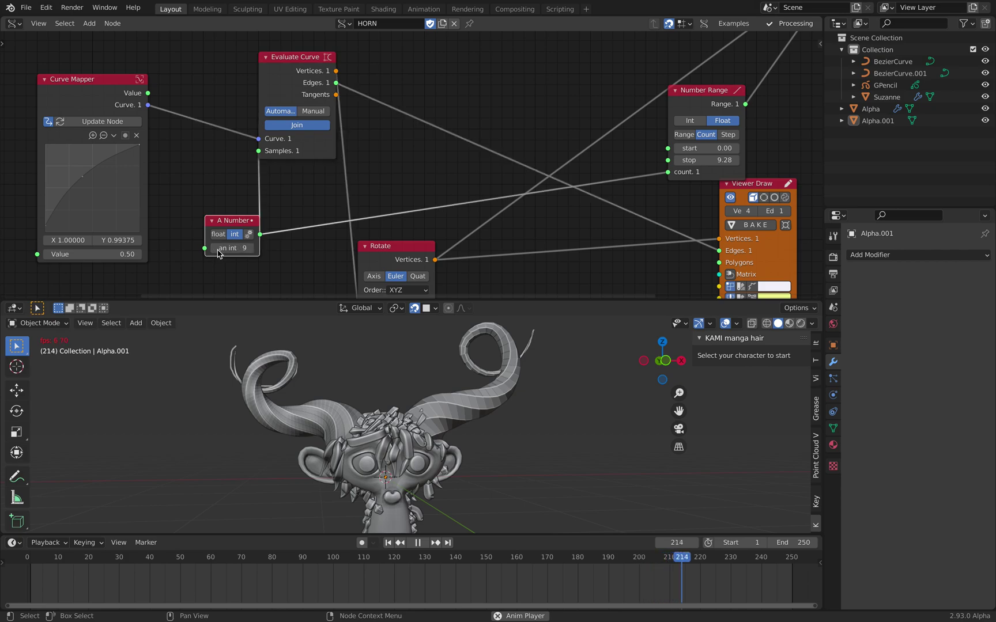
click(252, 249)
click(251, 249)
key(space)
Set the Number Range node's stop value to 12.70 and play the animation to frame 174
middle_drag(560, 186, 390, 194)
key(space)
mouse_move(538, 169)
mouse_down()
mouse_move(627, 168)
mouse_move(555, 168)
mouse_up()
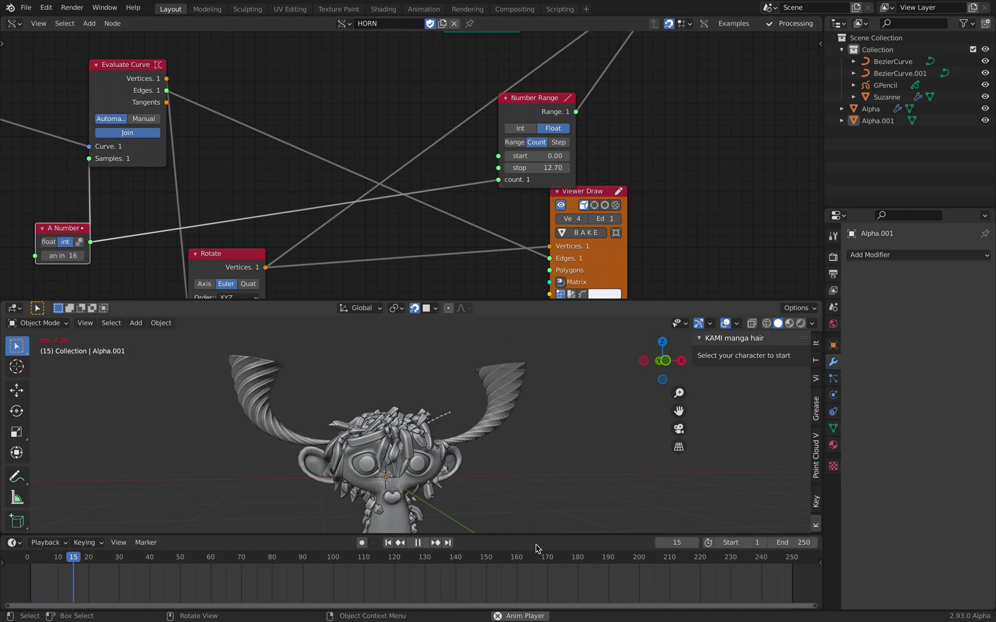
click(534, 560)
key(space)
Switch the 3D view to front orthographic with the whole head and horns in view
scroll(491, 445, down, 2)
middle_drag(503, 435, 478, 406)
click(664, 362)
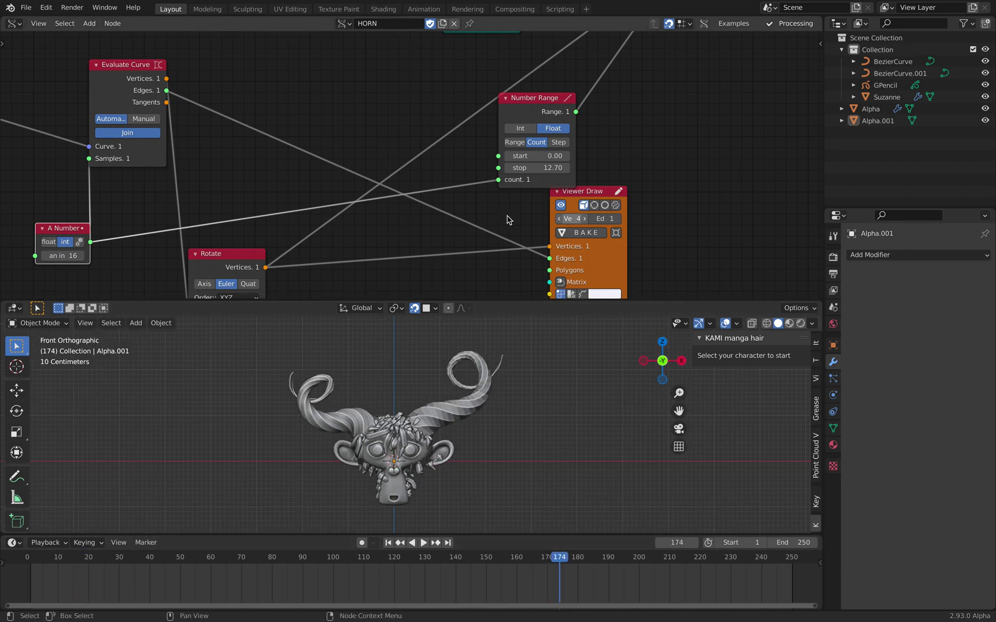
Rename the HORN node tree to HORN2021 and save the file
scroll(468, 156, down, 5)
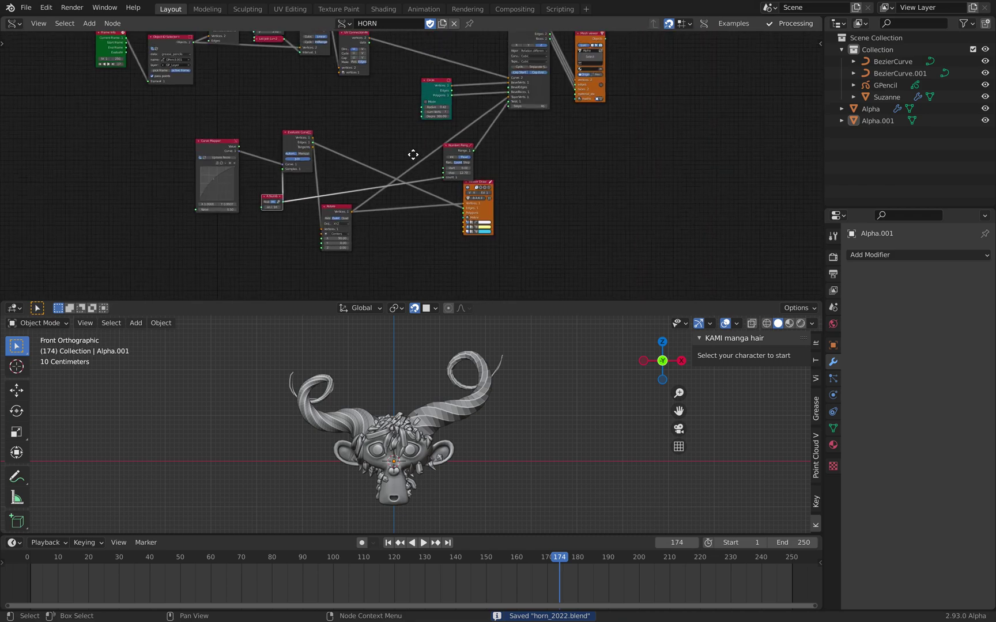
click(400, 26)
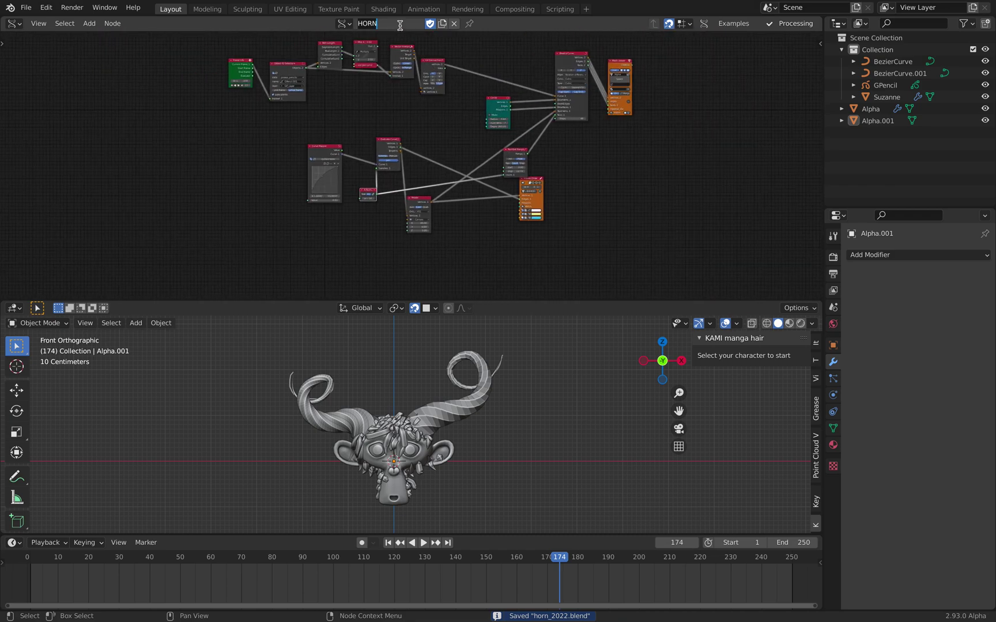
text(2021)
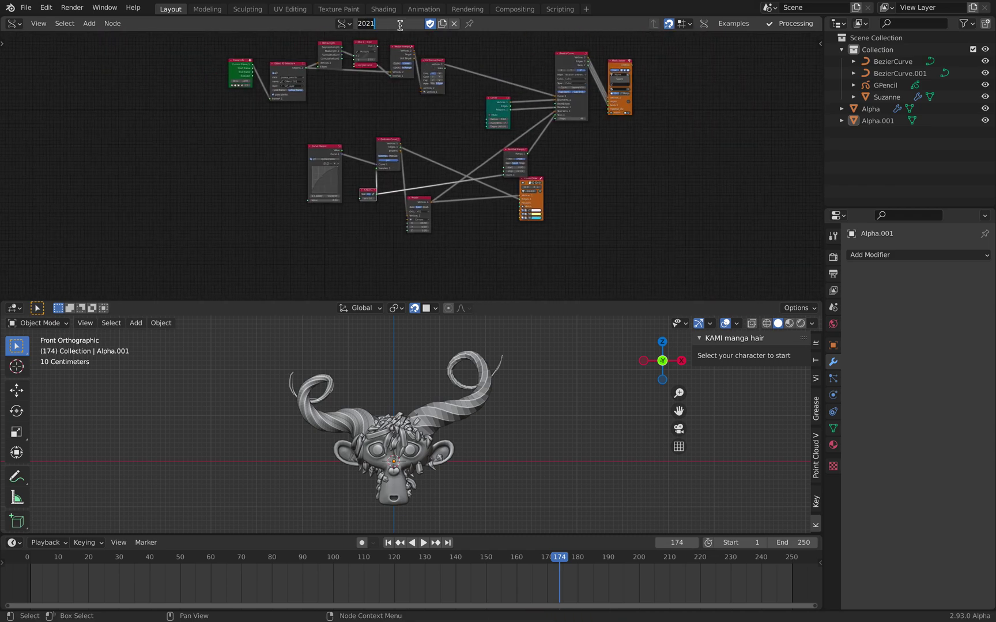
key(Return)
key(ctrl+s)
Move the Mesh viewer node up level with the Bevel a Curve node
middle_drag(219, 170, 195, 174)
scroll(425, 163, up, 1)
scroll(576, 69, up, 5)
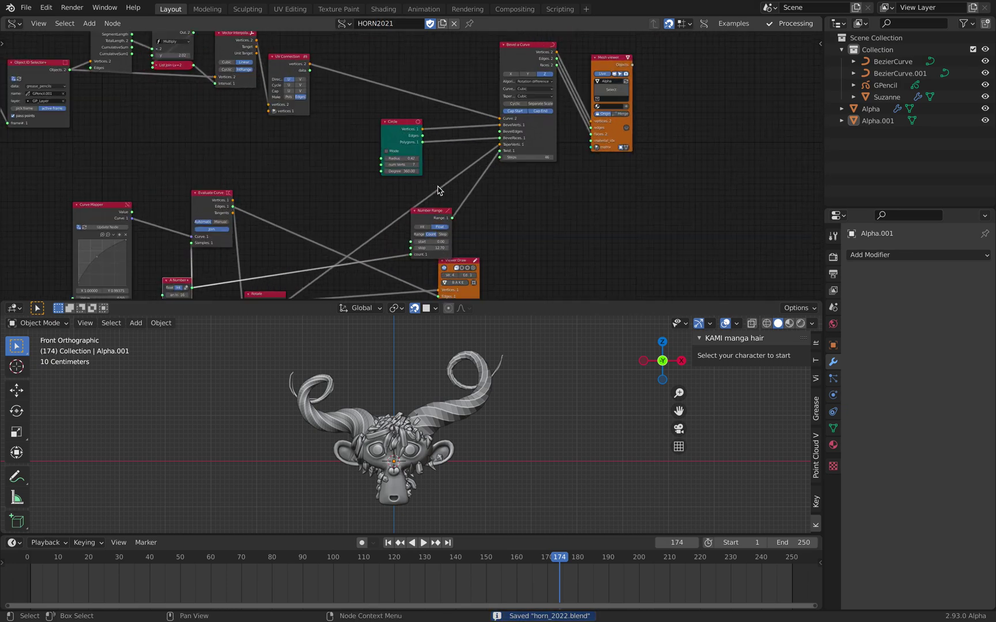
drag(625, 83, 679, 89)
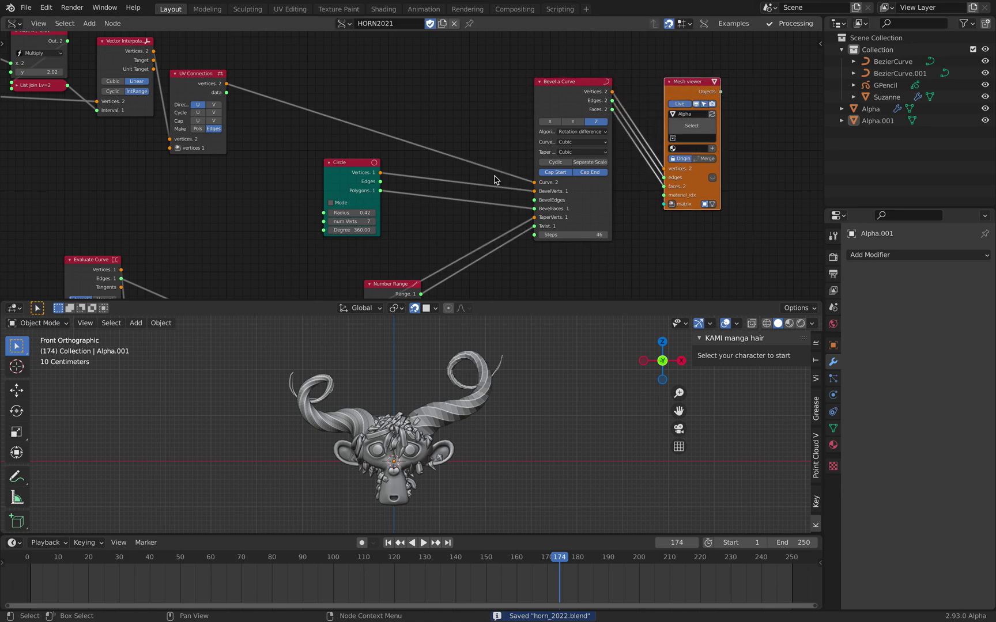
middle_drag(495, 178, 469, 136)
Play the animation to frame 183 and inspect the horns from the front
scroll(513, 481, up, 3)
key(space)
key(space)
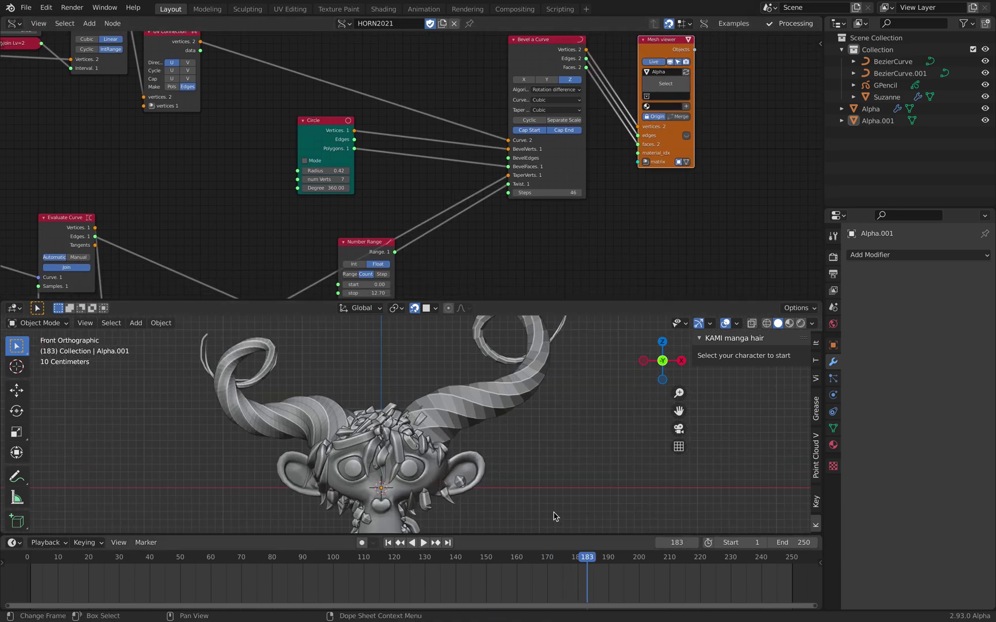
scroll(371, 383, down, 3)
scroll(332, 381, up, 1)
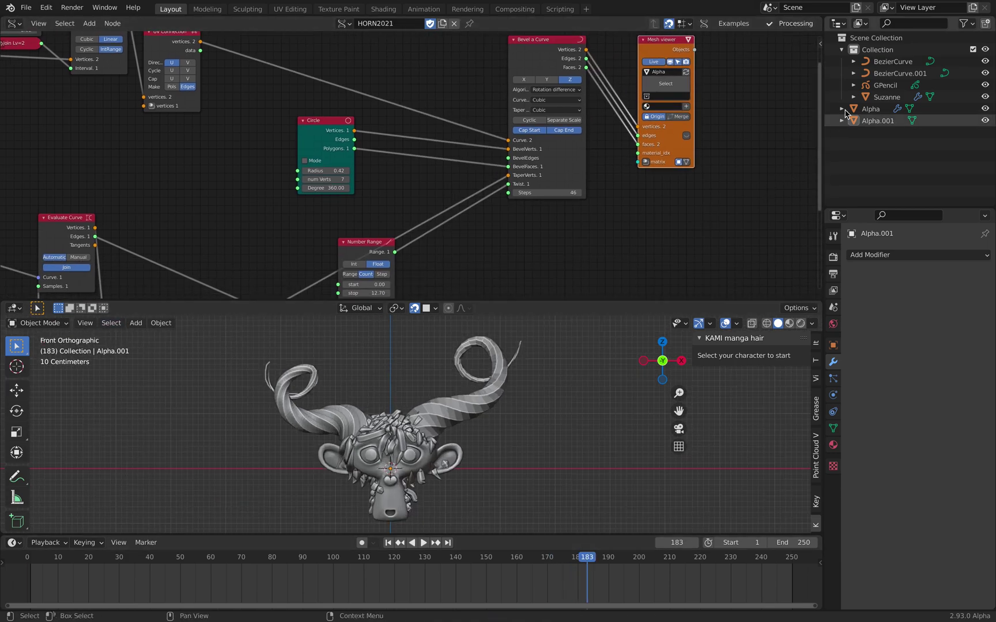
Select the GPencil object and switch it to Draw mode
click(885, 85)
click(69, 325)
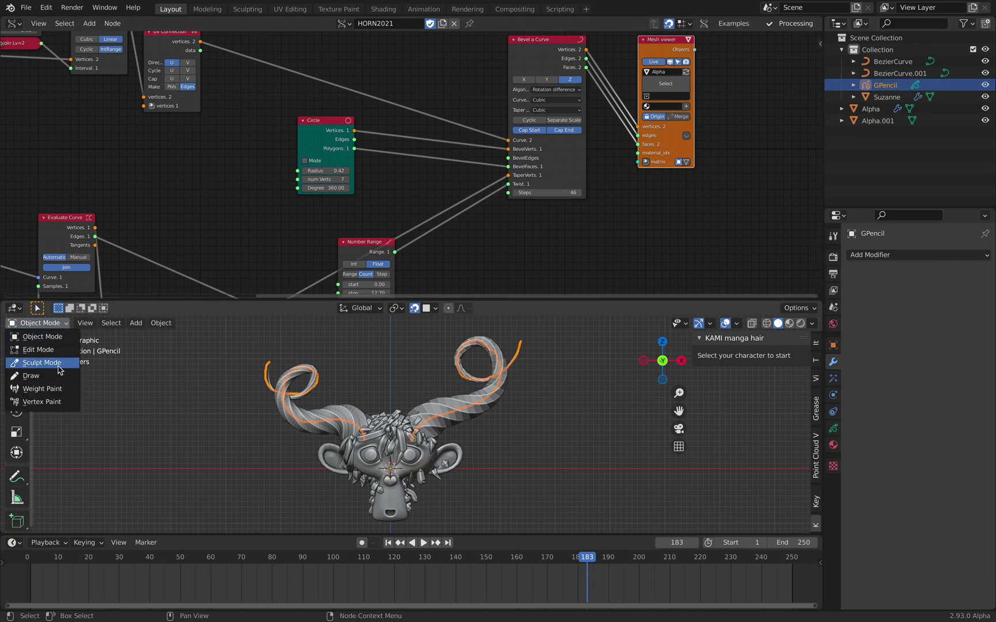
click(60, 376)
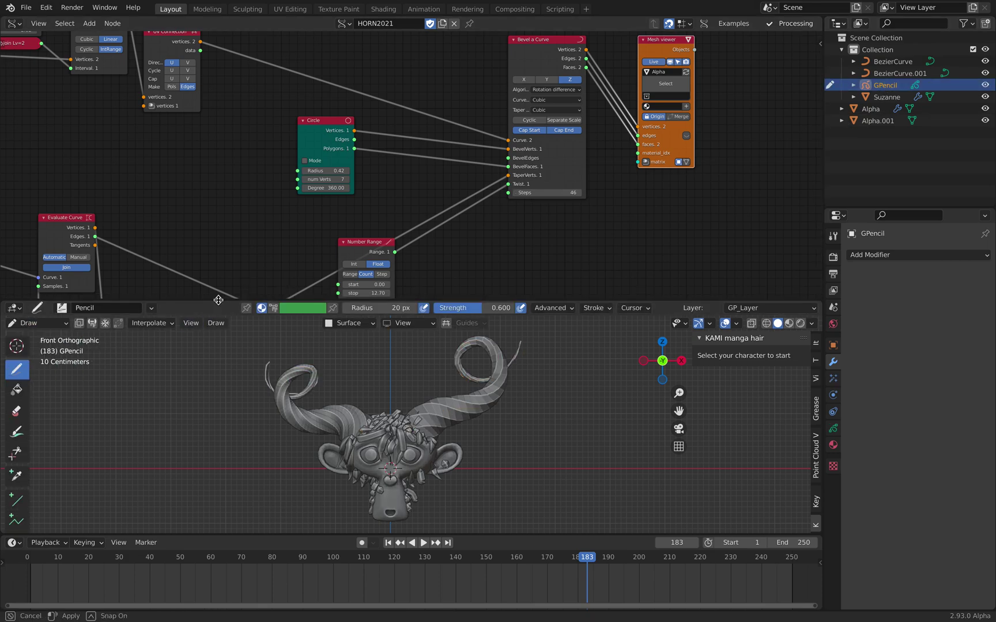
Enlarge the 3D viewport area and frame Suzanne's head and horns for drawing
drag(213, 303, 212, 179)
scroll(591, 322, up, 1)
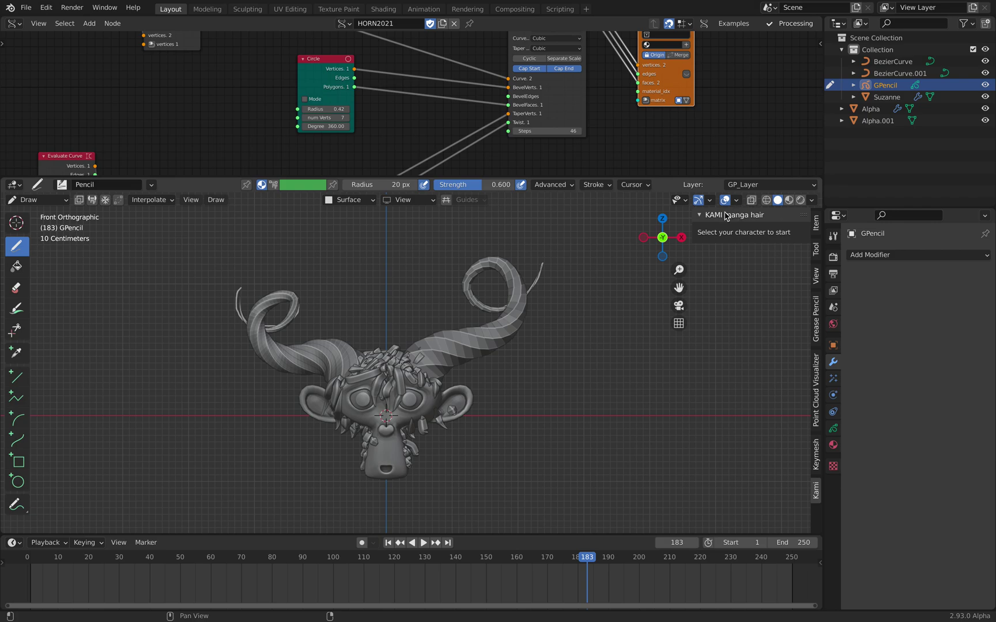
scroll(363, 294, up, 2)
shift+middle_drag(330, 292, 351, 295)
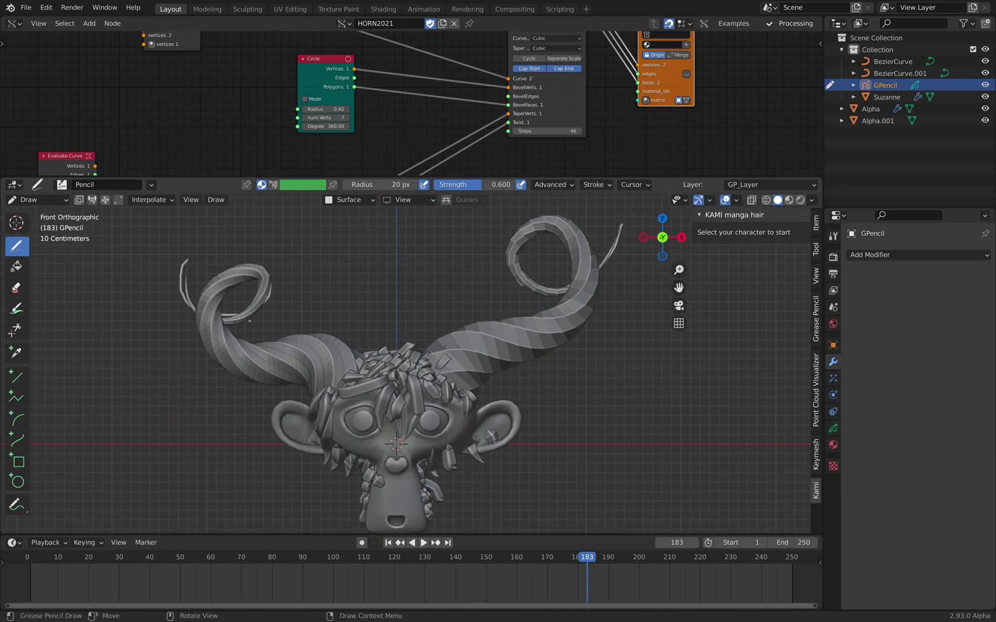
Draw new upward-curving Grease Pencil strokes for both horns on frame 183
scroll(259, 280, down, 1)
scroll(254, 279, down, 1)
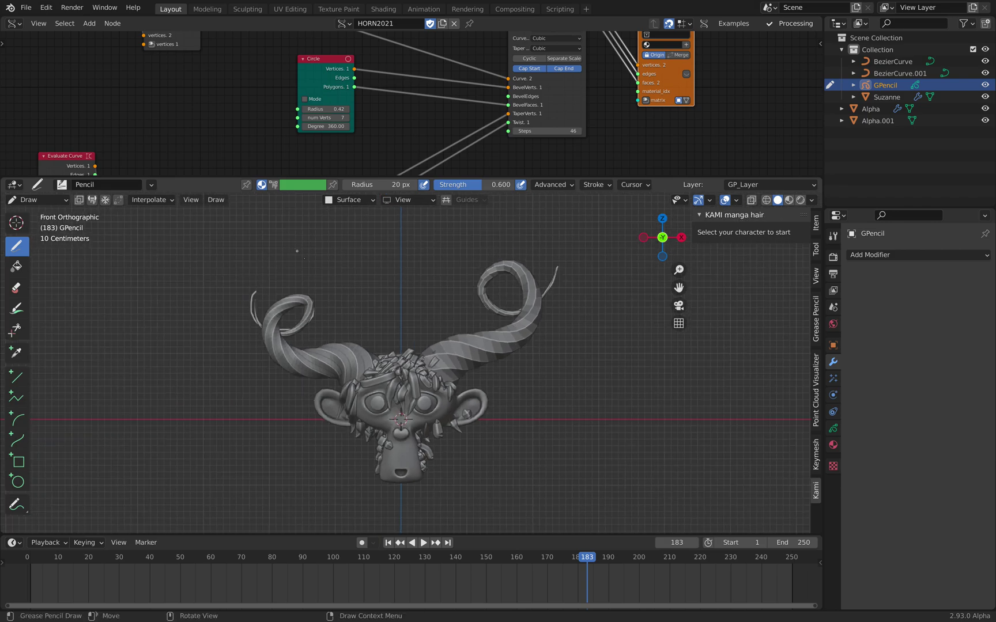
drag(302, 257, 294, 276)
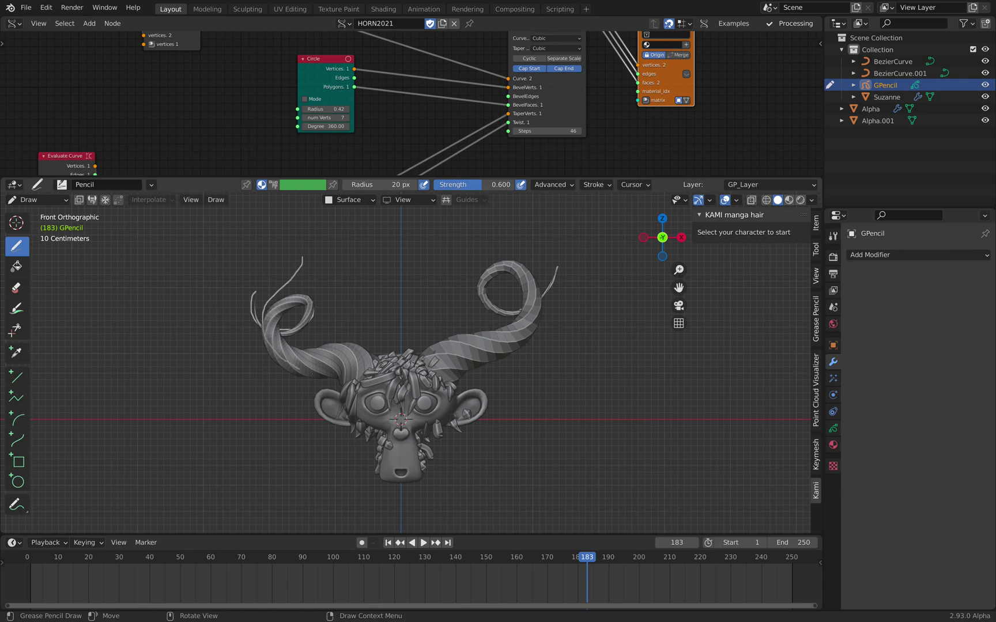
key(ctrl+z)
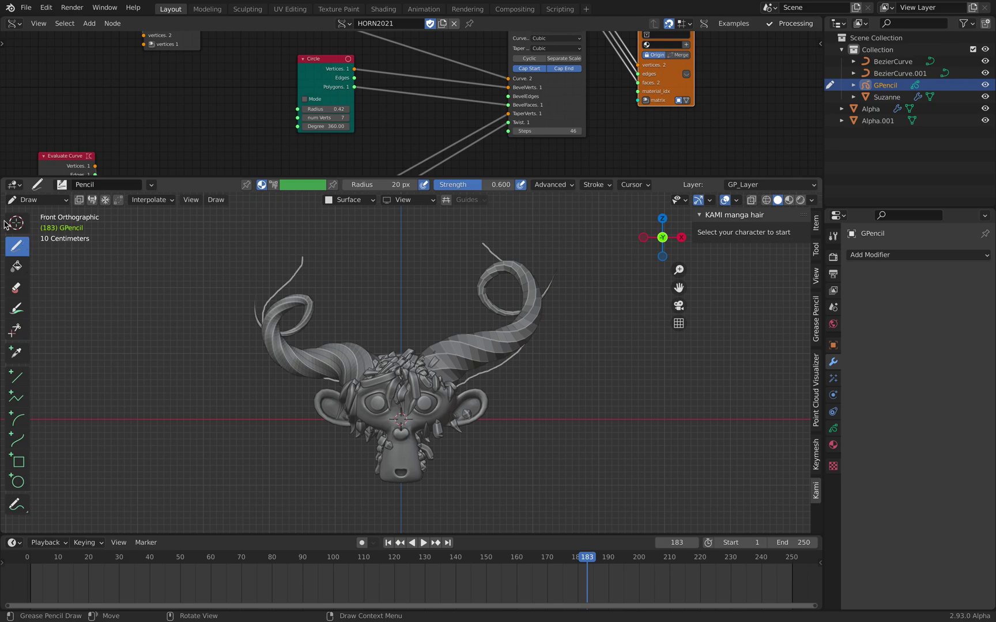
Return the GPencil object to Object Mode and advance the timeline to frame 184 to regenerate the horns
click(36, 199)
click(35, 212)
key(Right)
key(Right)
key(Right)
key(Right)
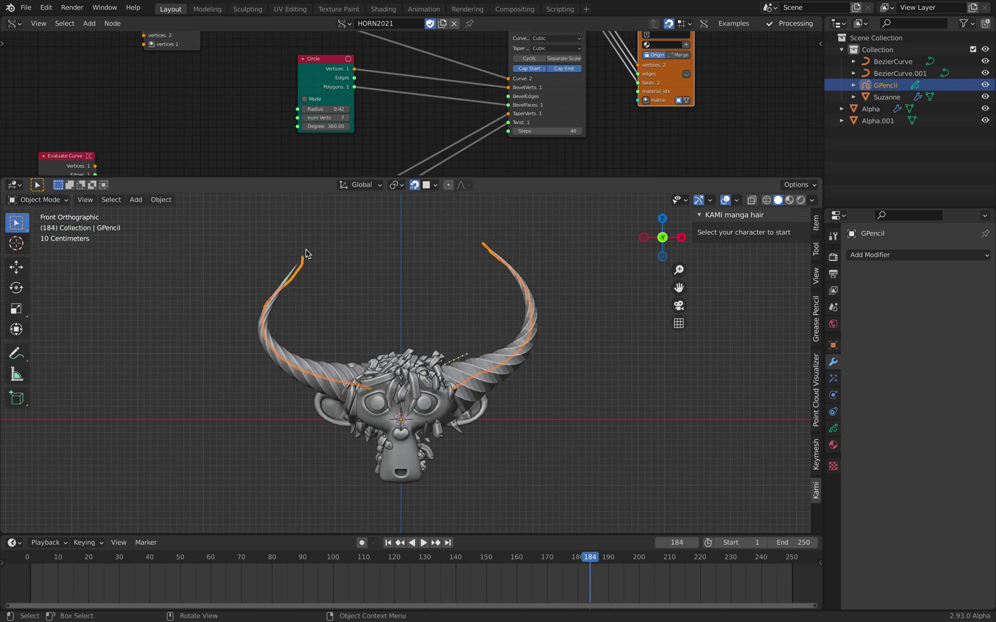
Deselect the GPencil object and play the animation to frame 203 to view the new horns
click(444, 262)
key(space)
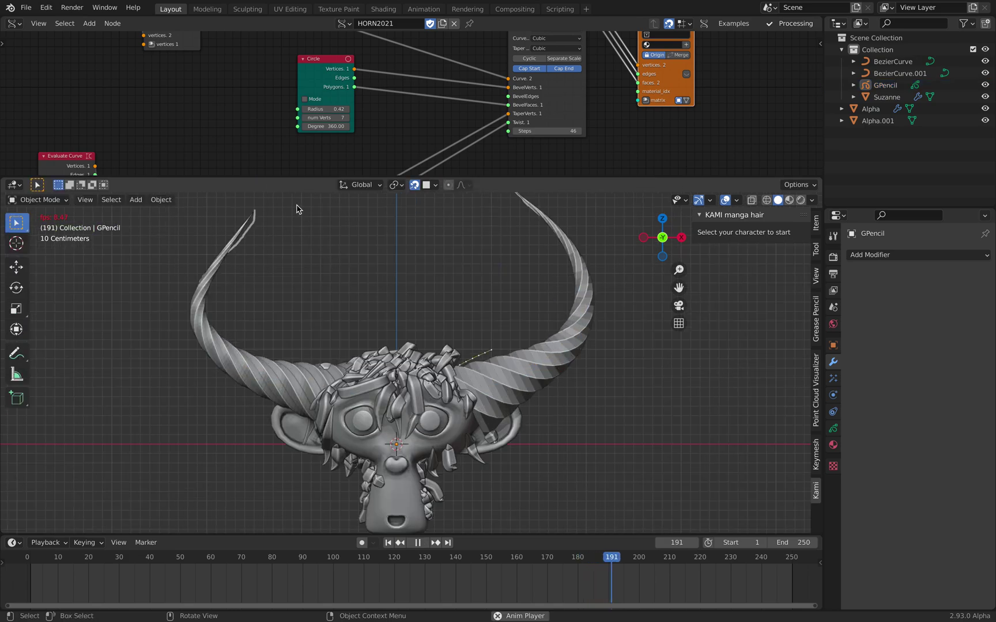
scroll(307, 298, down, 3)
key(space)
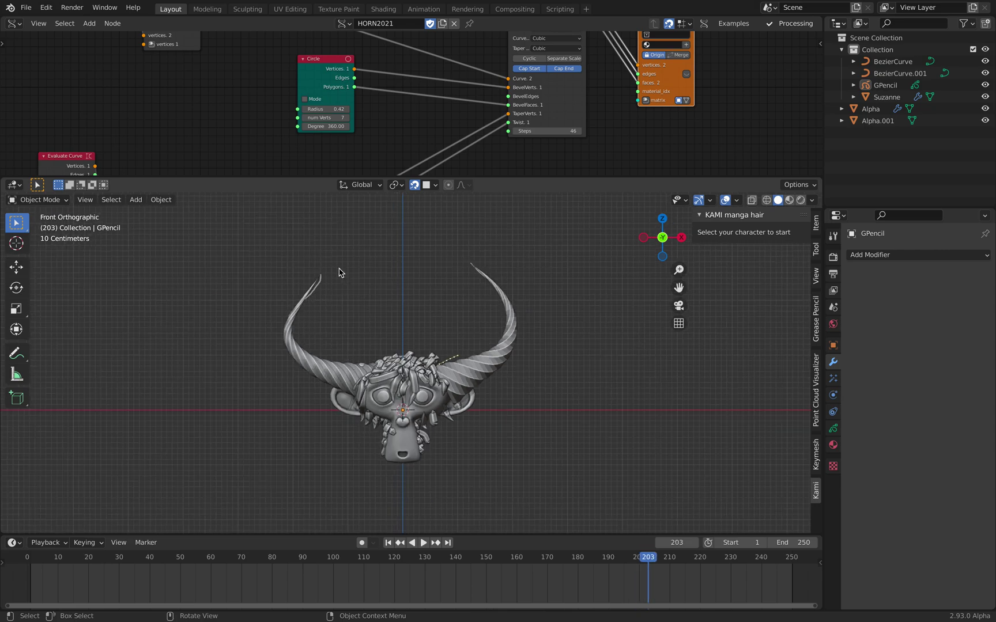
Make the horn mesh Alpha.001 the active object and clear the selection
scroll(358, 366, up, 2)
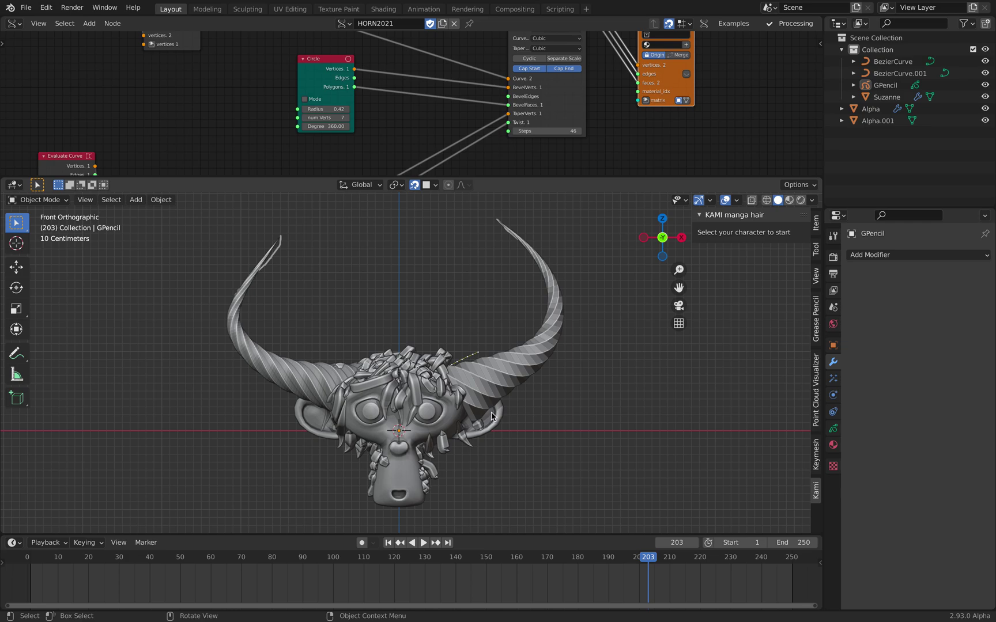
click(499, 391)
click(564, 392)
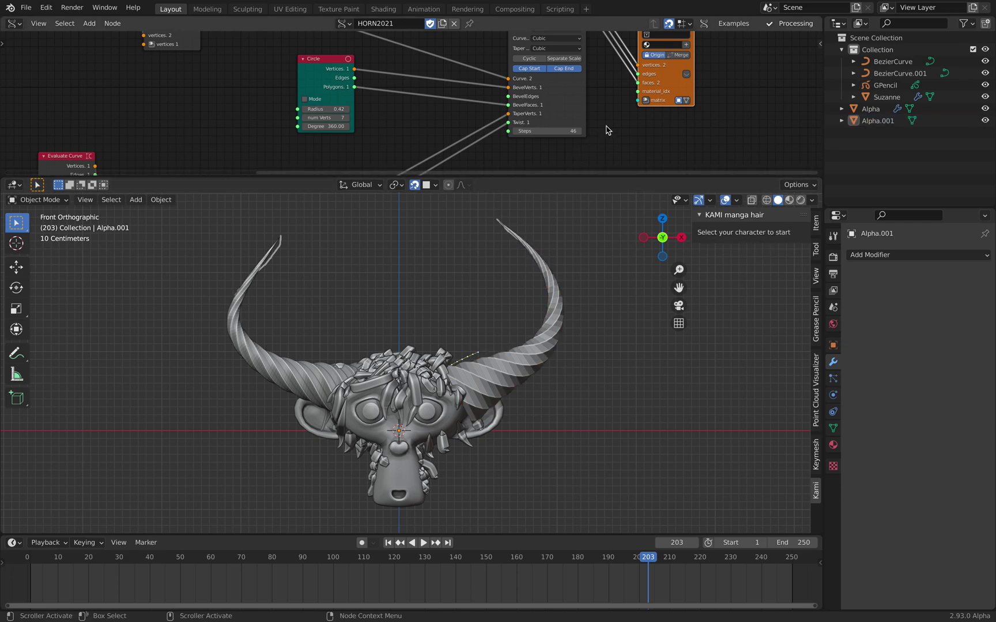
Enlarge the node editor area around the Circle, Bevel a Curve and Mesh viewer nodes
middle_drag(578, 126, 534, 154)
scroll(544, 149, up, 2)
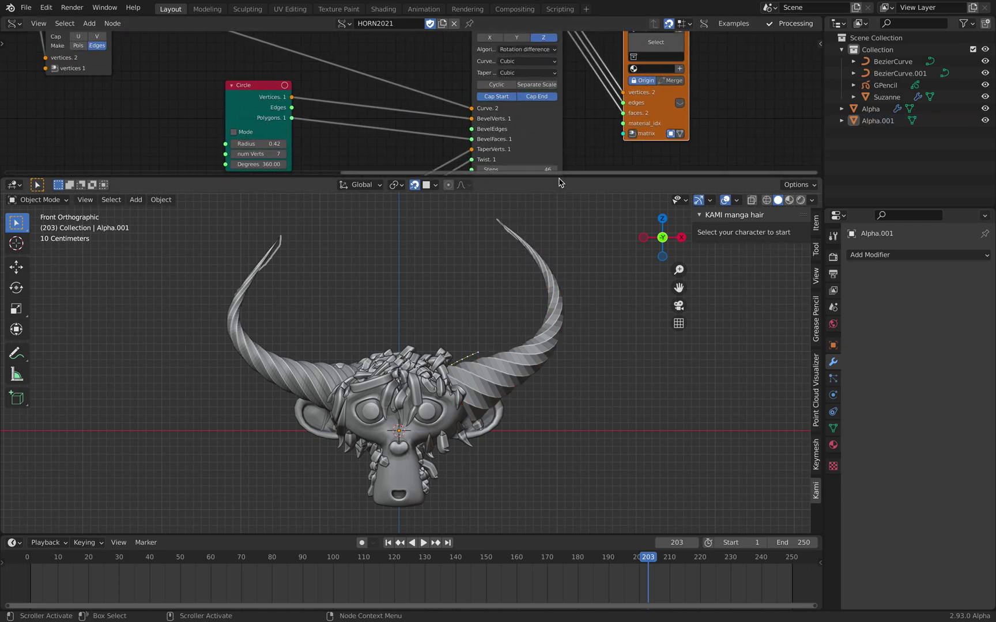
drag(559, 176, 558, 242)
scroll(545, 189, up, 1)
middle_drag(546, 180, 495, 192)
Play the animation to frame 206 and reduce the Circle node's radius to 0.24
key(space)
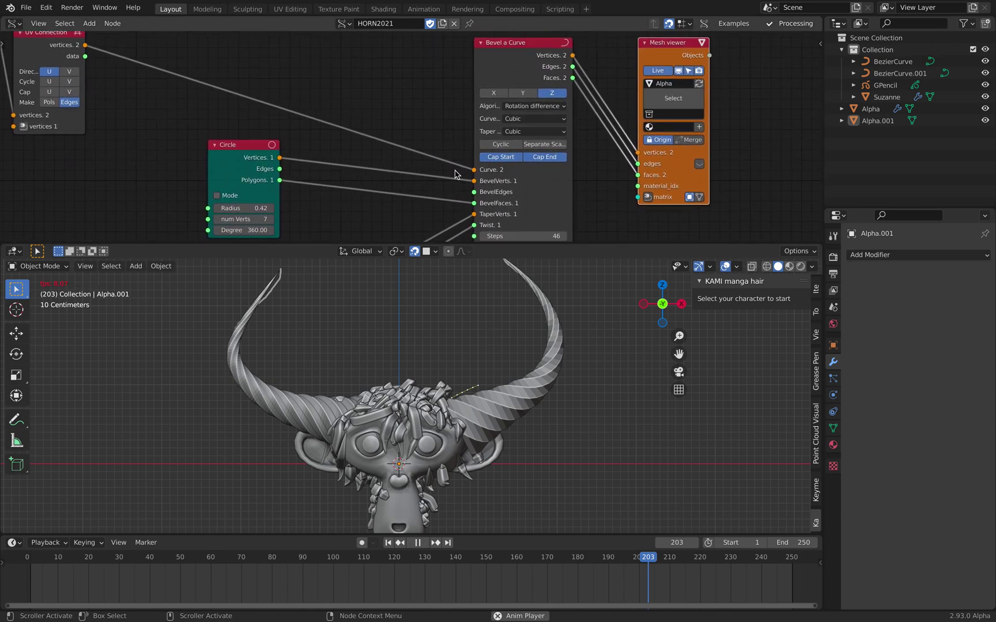
key(space)
middle_drag(429, 147, 453, 115)
drag(289, 175, 226, 175)
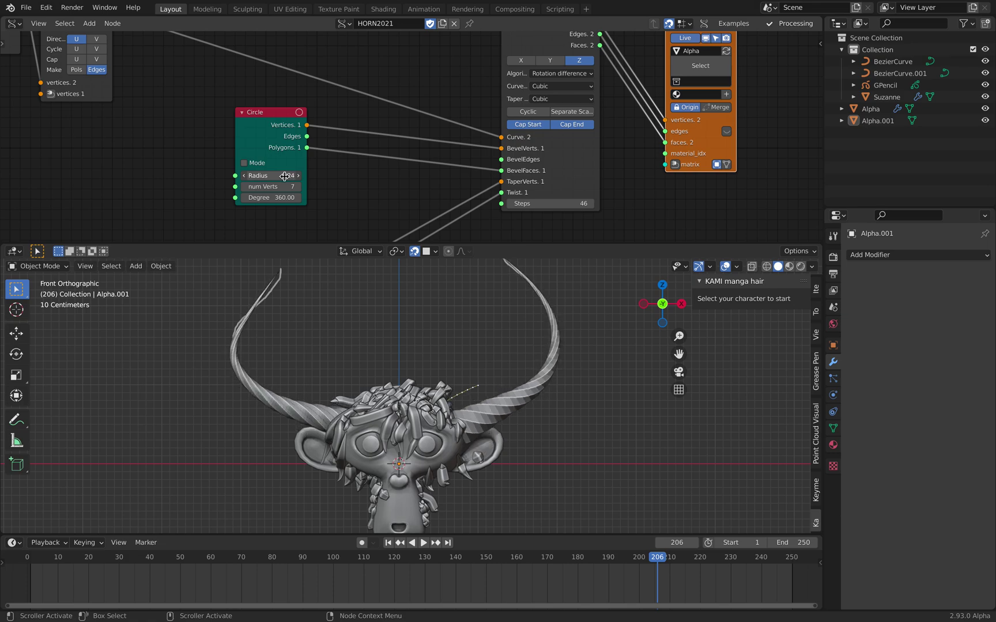
Play and scrub the animation to frame 142 to view the horns in perspective as they grow
middle_drag(474, 389, 396, 438)
drag(85, 554, 230, 558)
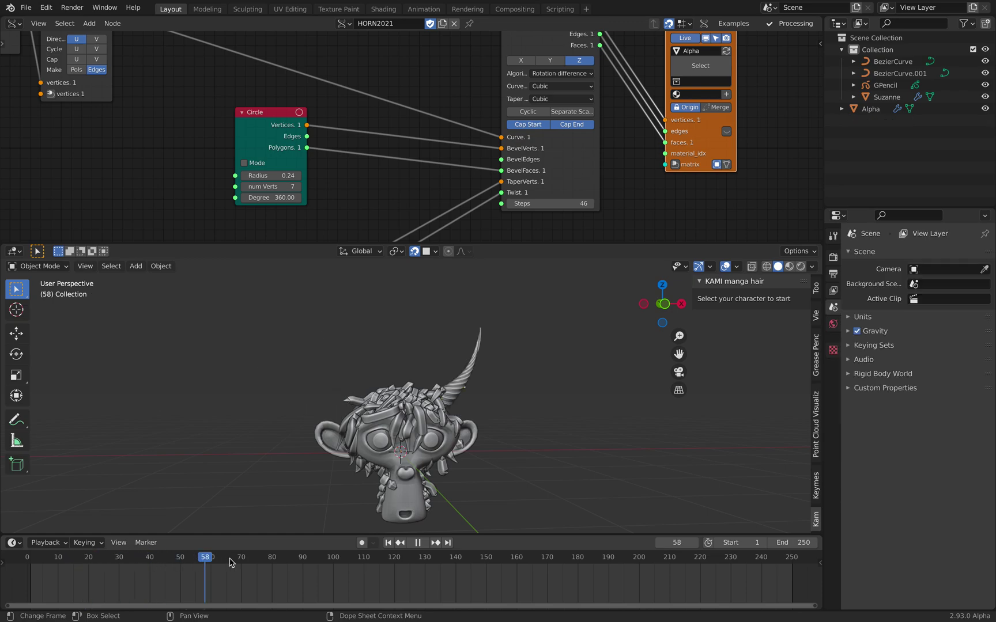
drag(519, 555, 444, 557)
key(space)
middle_drag(501, 414, 367, 397)
scroll(480, 427, up, 2)
key(space)
key(space)
Apply smooth shading to the horn mesh Alpha
click(483, 297)
click(336, 388)
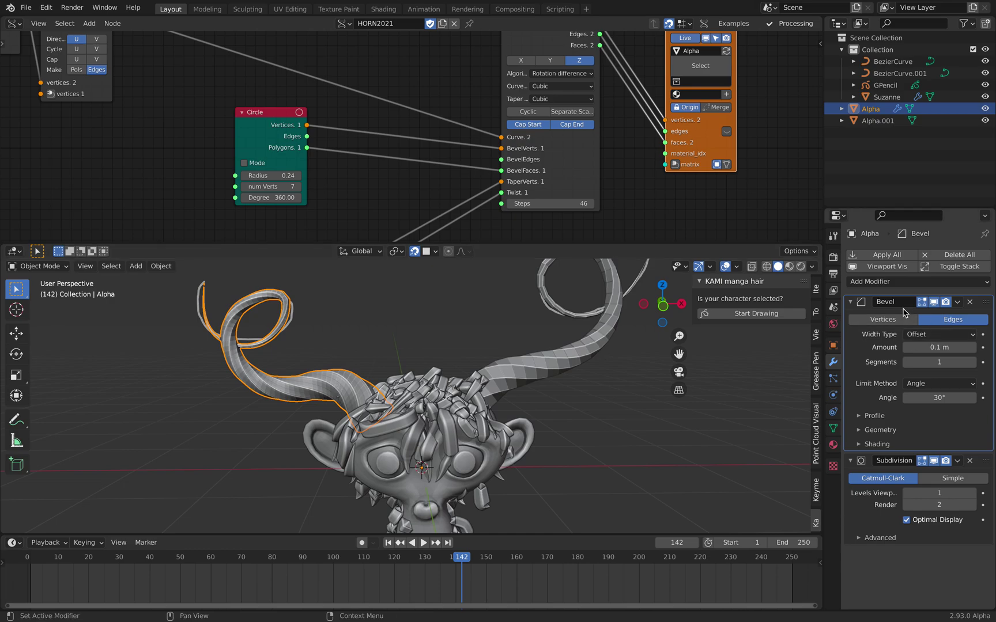
scroll(395, 358, up, 2)
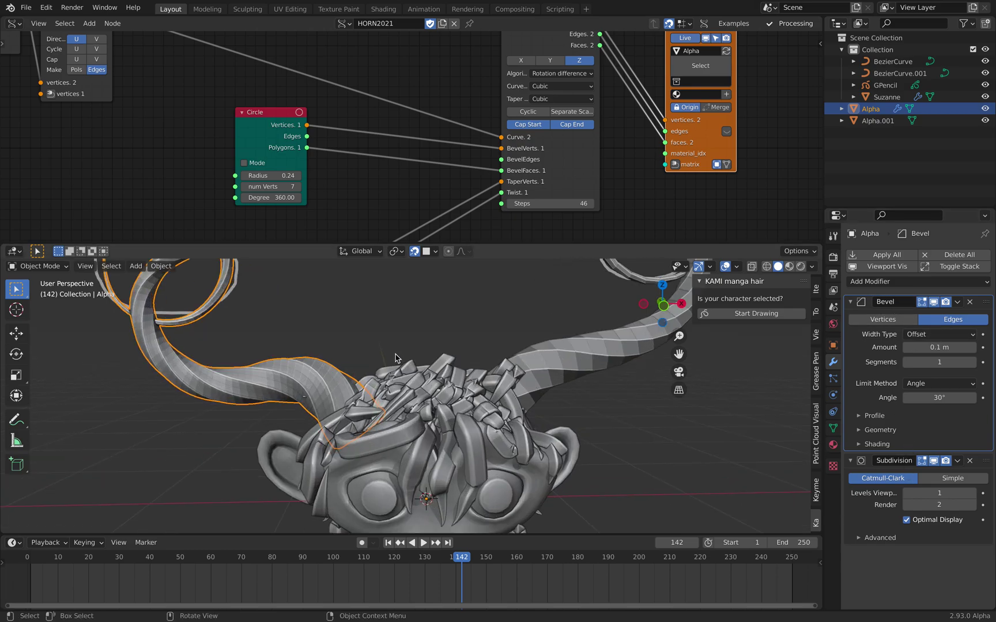
right_click(334, 381)
click(335, 378)
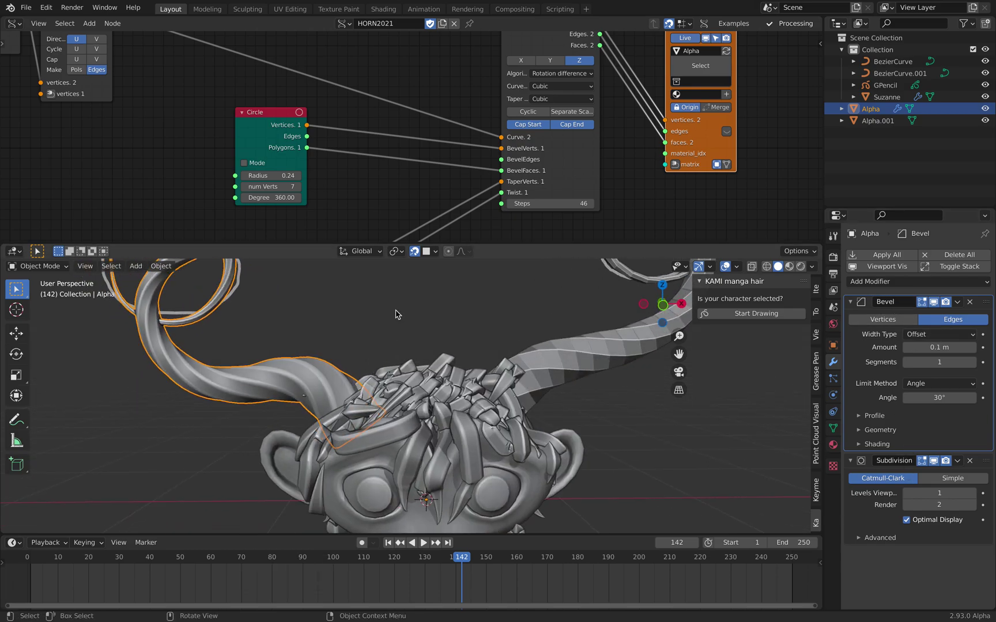
Copy the Bevel and Subdivision modifiers from the horn mesh Alpha to Alpha.001
click(408, 336)
middle_drag(409, 336, 545, 355)
click(547, 361)
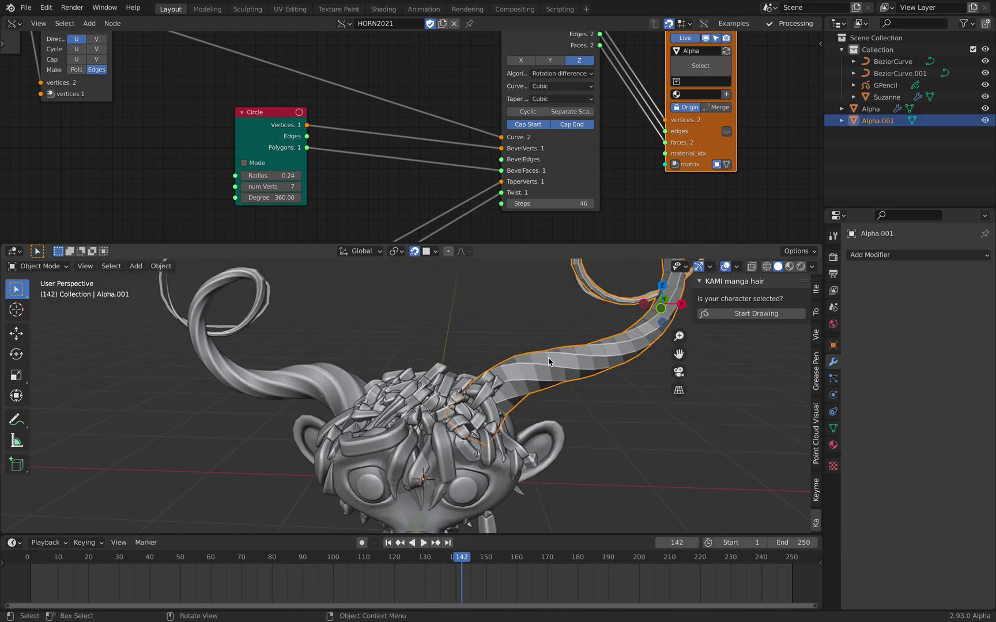
shift+click(345, 379)
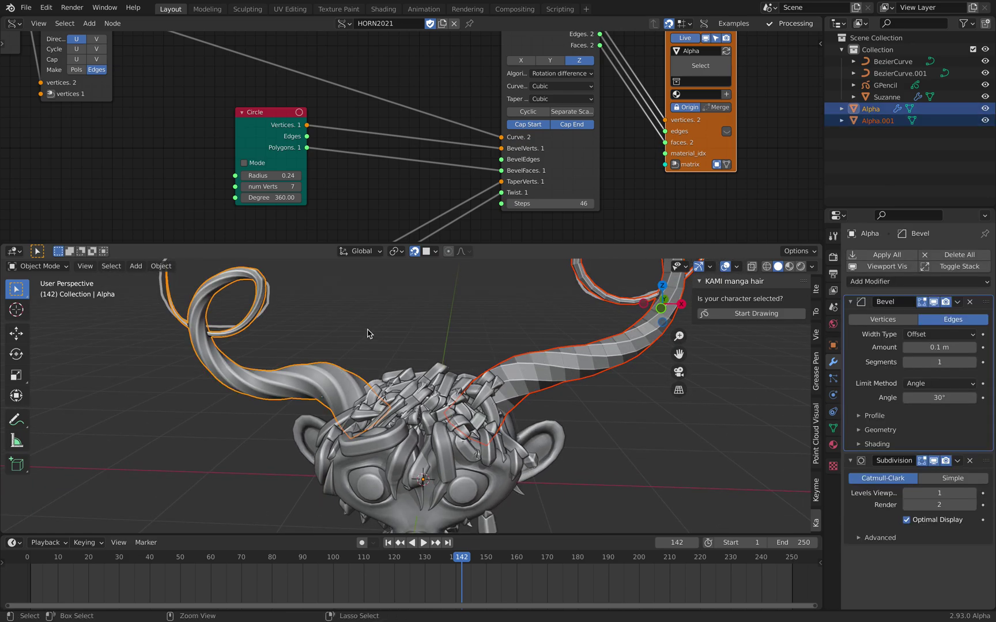
key(ctrl+l)
click(314, 329)
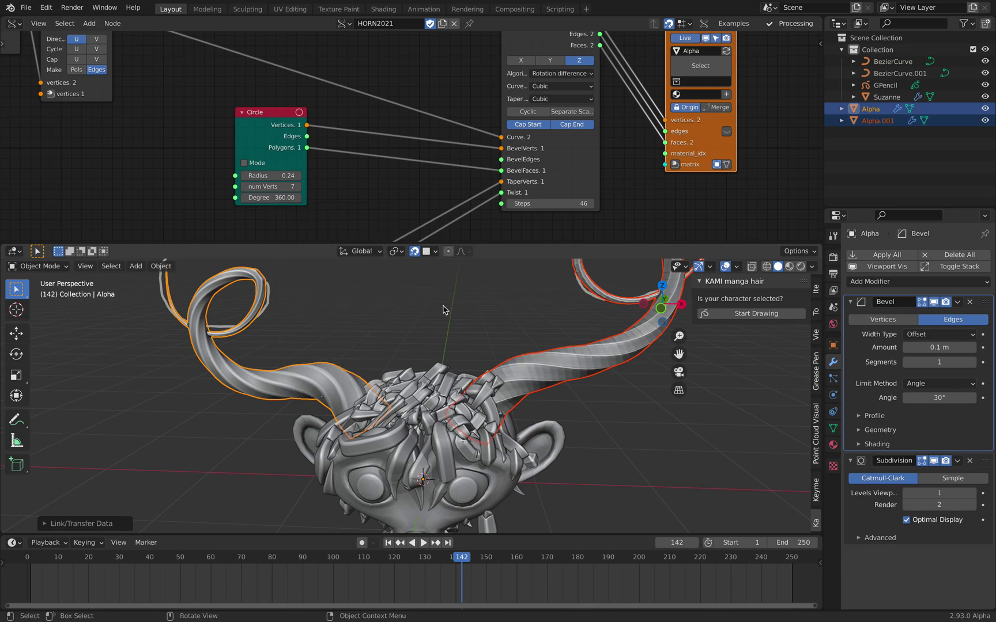
Save the file and make the hair object BezierCurve active with nothing selected
click(435, 315)
scroll(485, 347, down, 2)
mouse_move(537, 360)
shift+middle_down()
mouse_move(511, 326)
mouse_move(495, 360)
mouse_move(519, 362)
shift+middle_up()
key(ctrl+s)
click(469, 366)
click(544, 361)
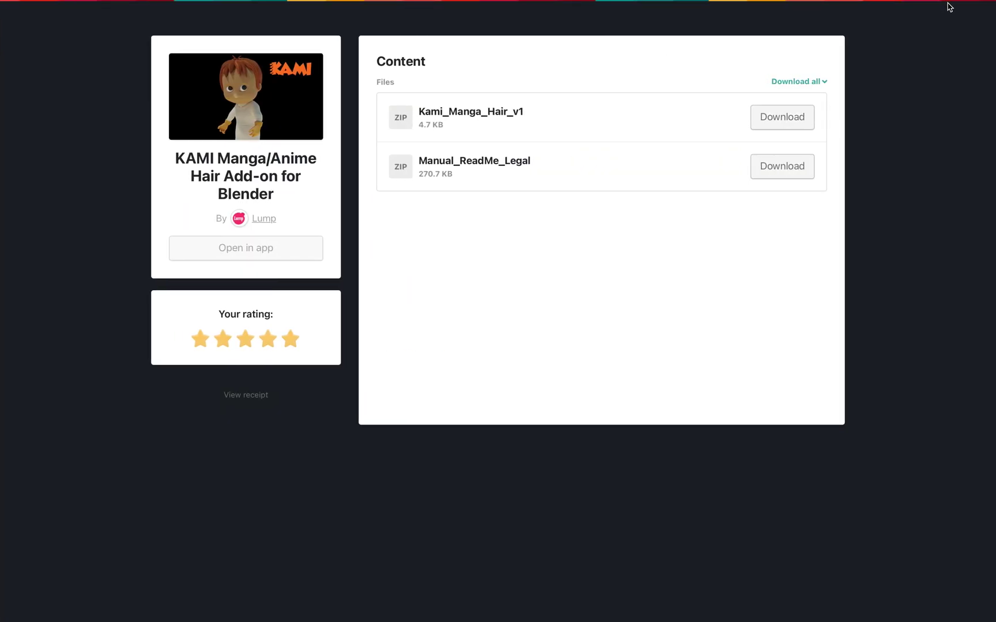
Switch to Safari and search Google Images for "voltus anime heinel" in a new tab
mouse_move(950, 5)
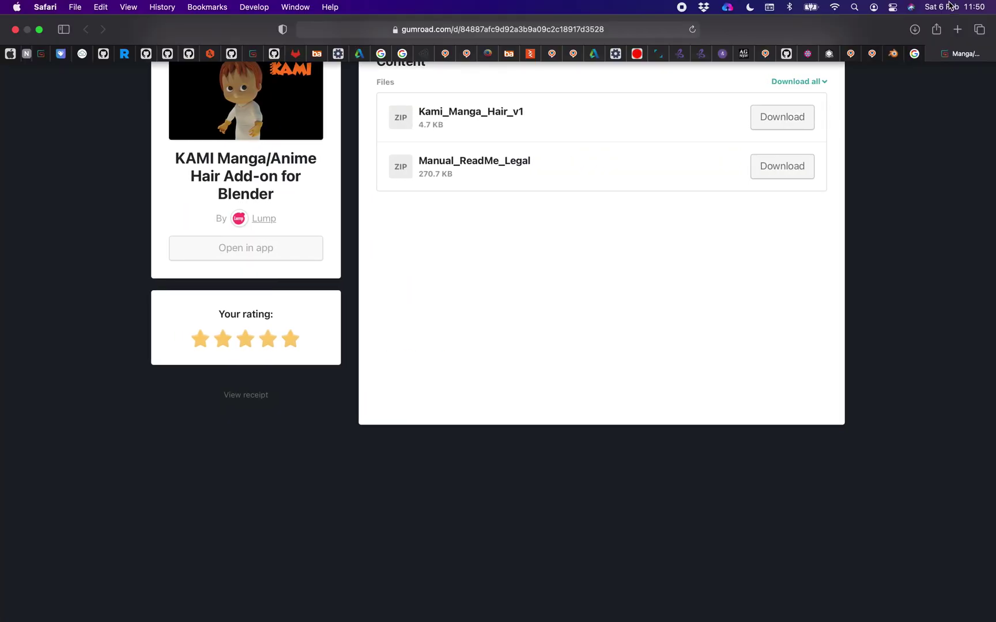
click(958, 29)
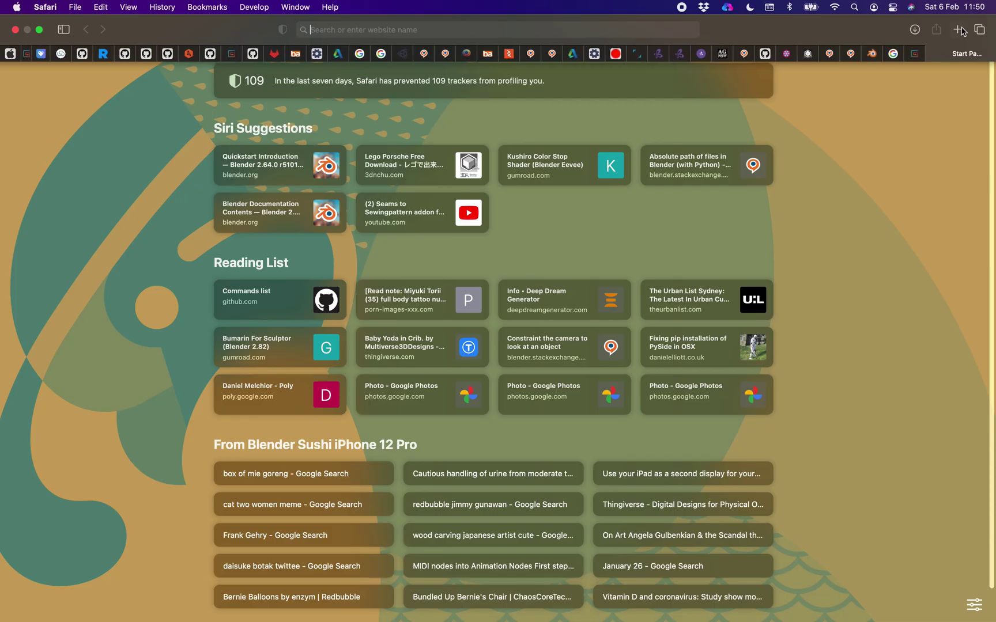
text(voltus)
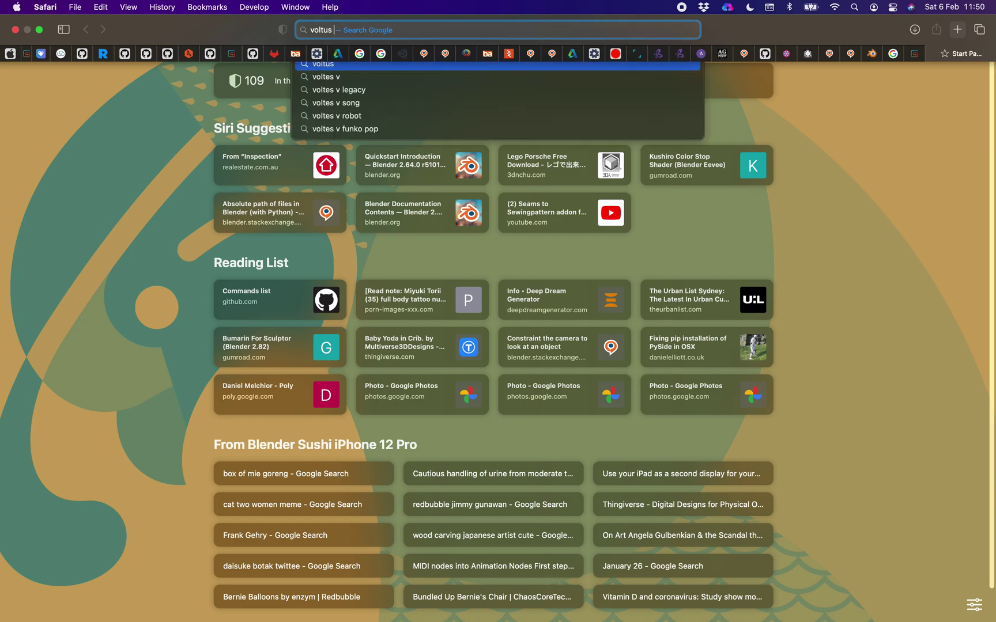
text( anime heinel)
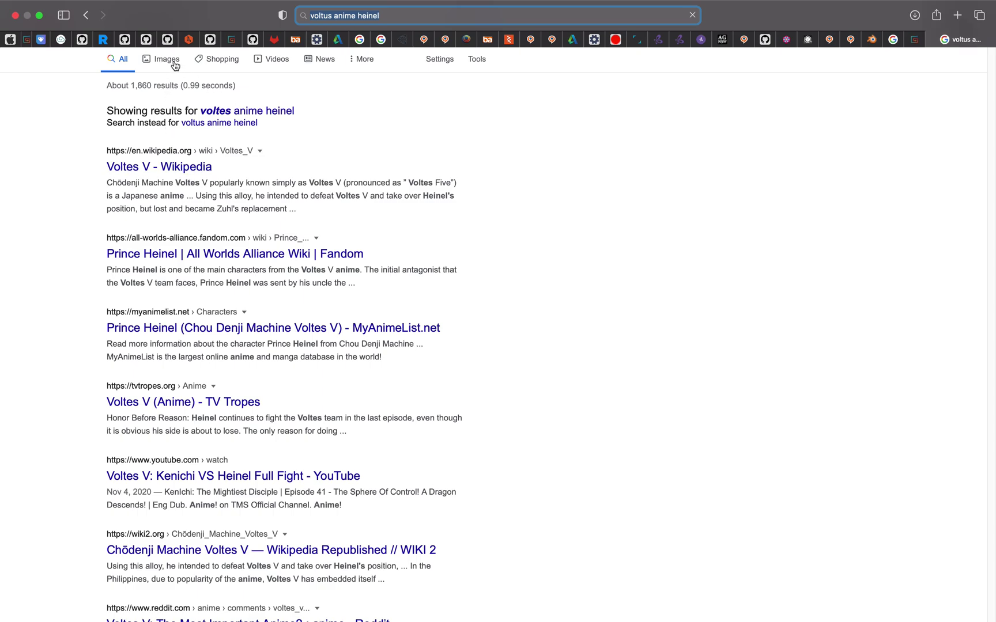
click(174, 63)
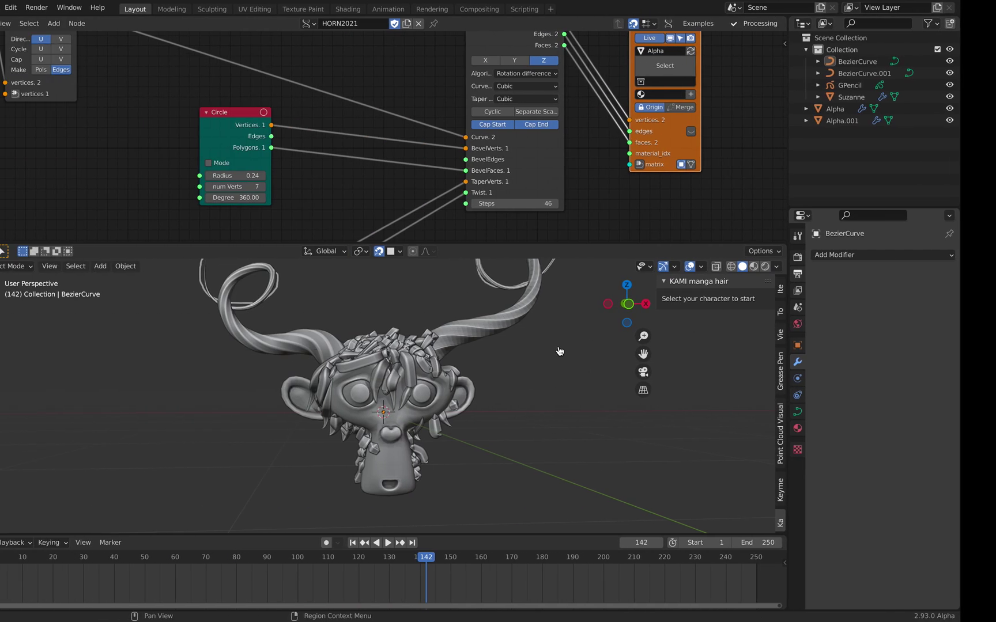
Switch back to Blender and select the hair object BezierCurve on Suzanne's head
middle_drag(561, 351, 479, 356)
scroll(479, 356, up, 2)
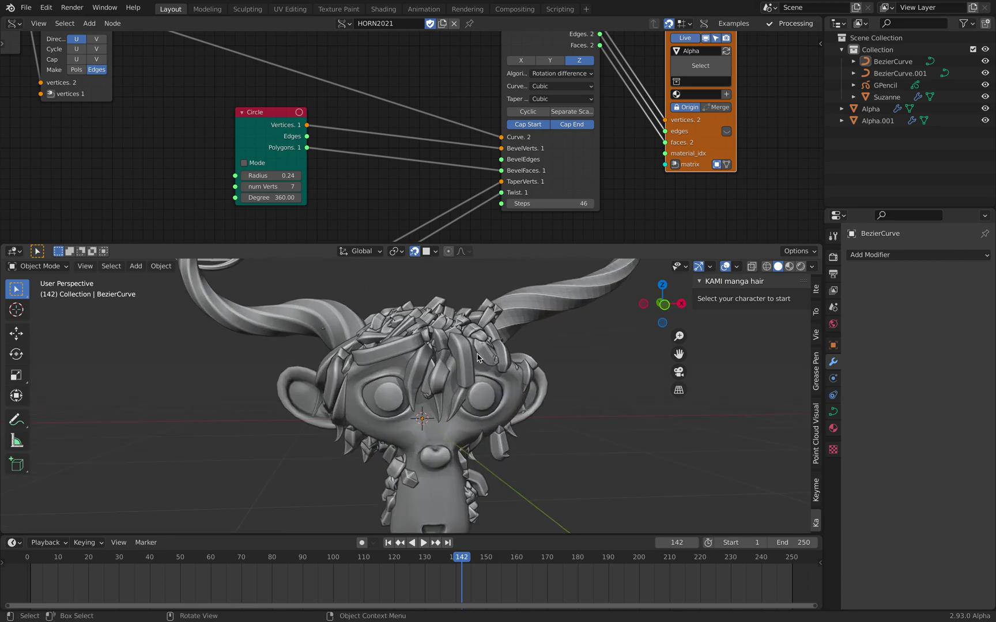
scroll(480, 356, down, 1)
click(444, 338)
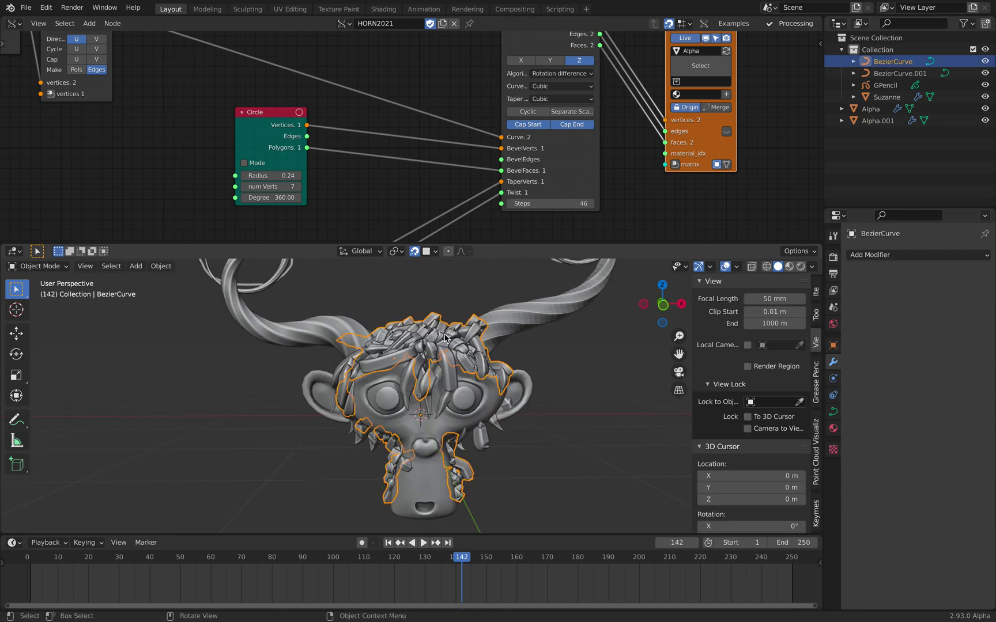